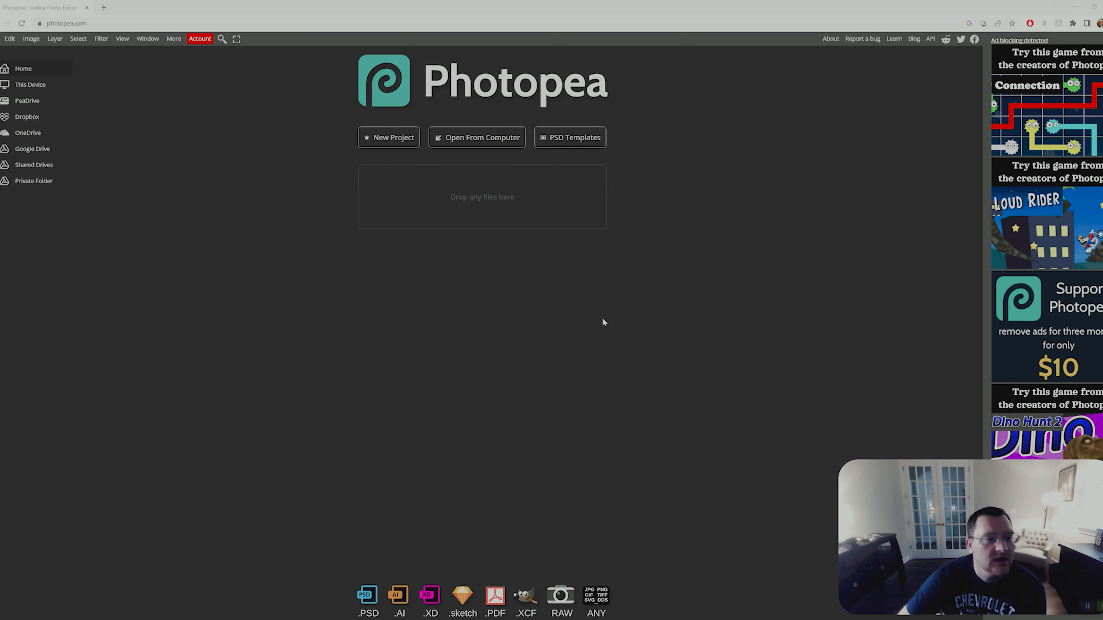
Review the account types and the Go Premium pricing plans
{"action": "left_click", "coordinate": [198, 40]}
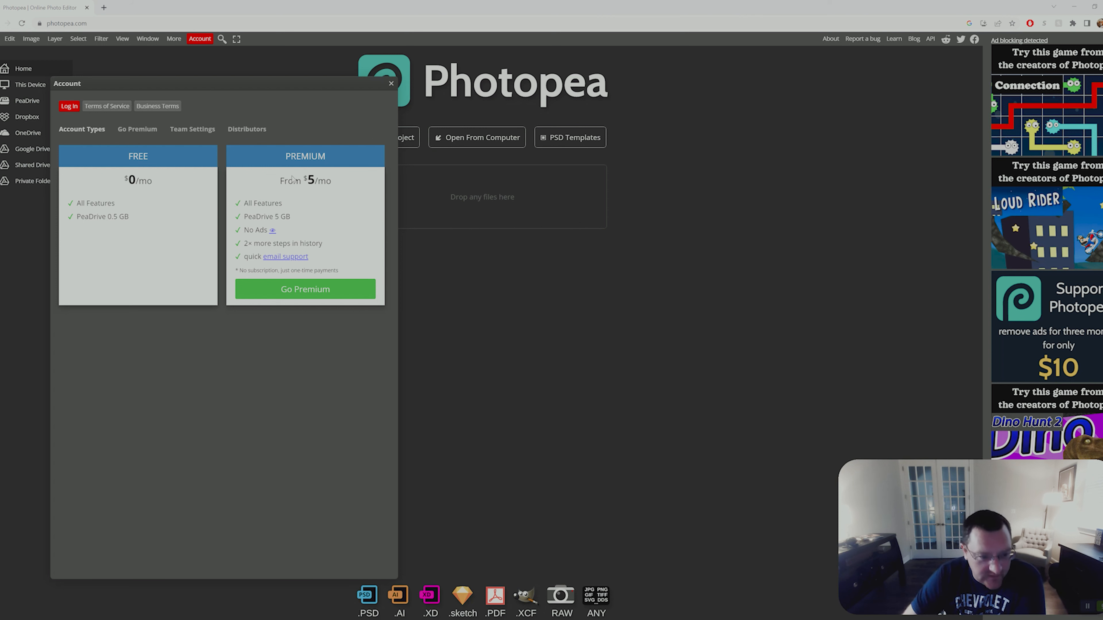
{"action": "left_click", "coordinate": [132, 129]}
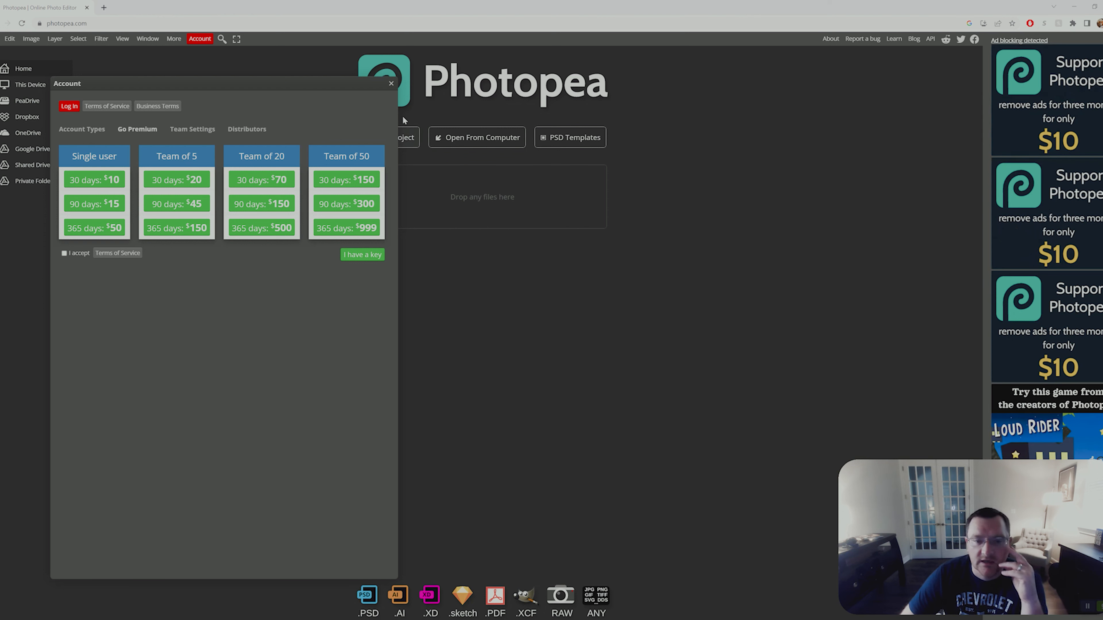
{"action": "left_click", "coordinate": [391, 84]}
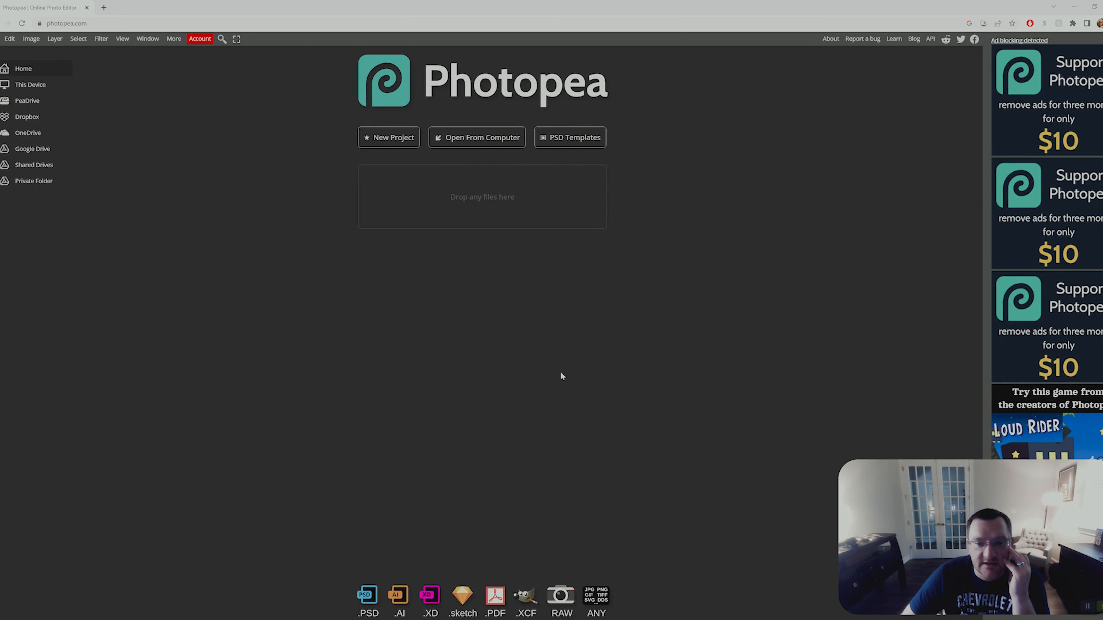
Open the interior render D5_Image_20230118_1727401 3K.psd from the computer's Desktop folder
{"action": "left_click", "coordinate": [486, 144]}
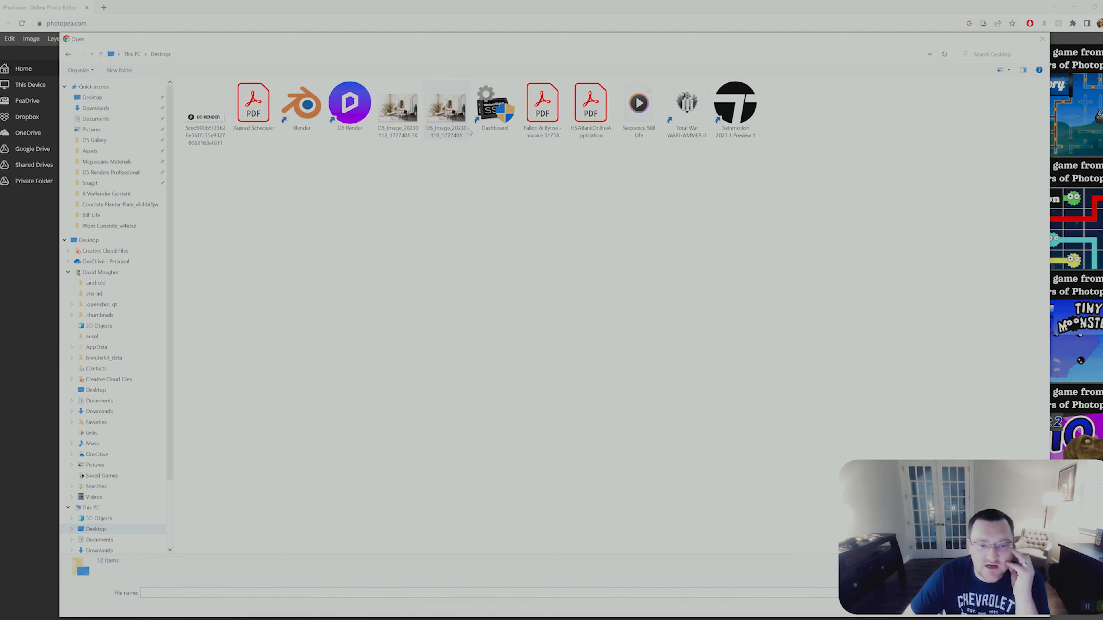
{"action": "double_click", "coordinate": [413, 110]}
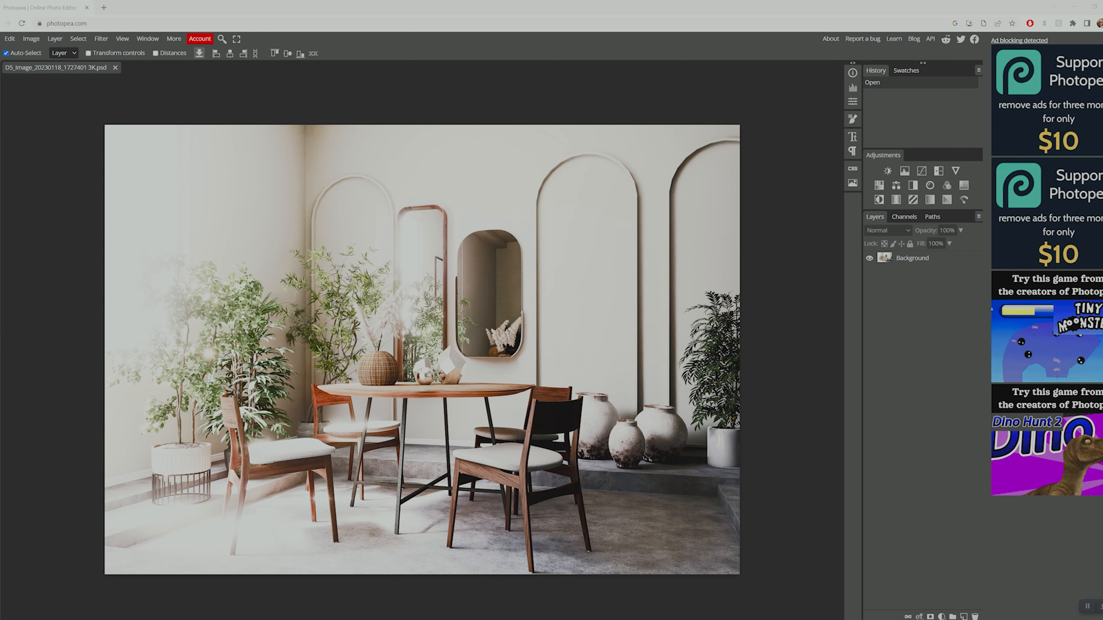
Look over the available editing and selection commands and the image's channels and paths, ending on its layers
{"action": "left_click", "coordinate": [10, 39]}
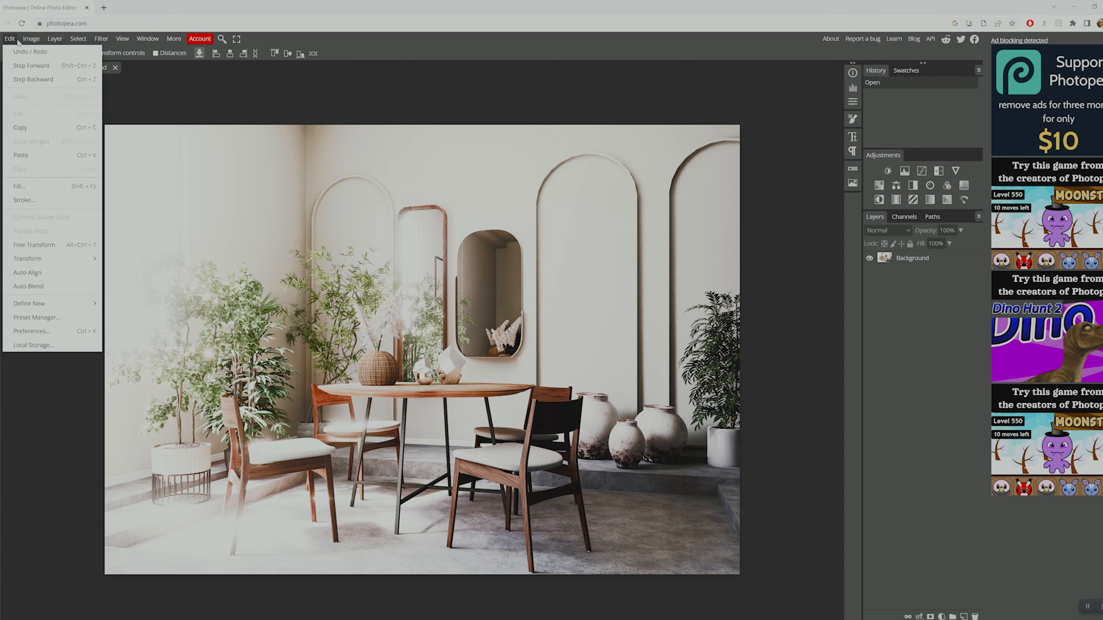
{"action": "mouse_move", "coordinate": [31, 40]}
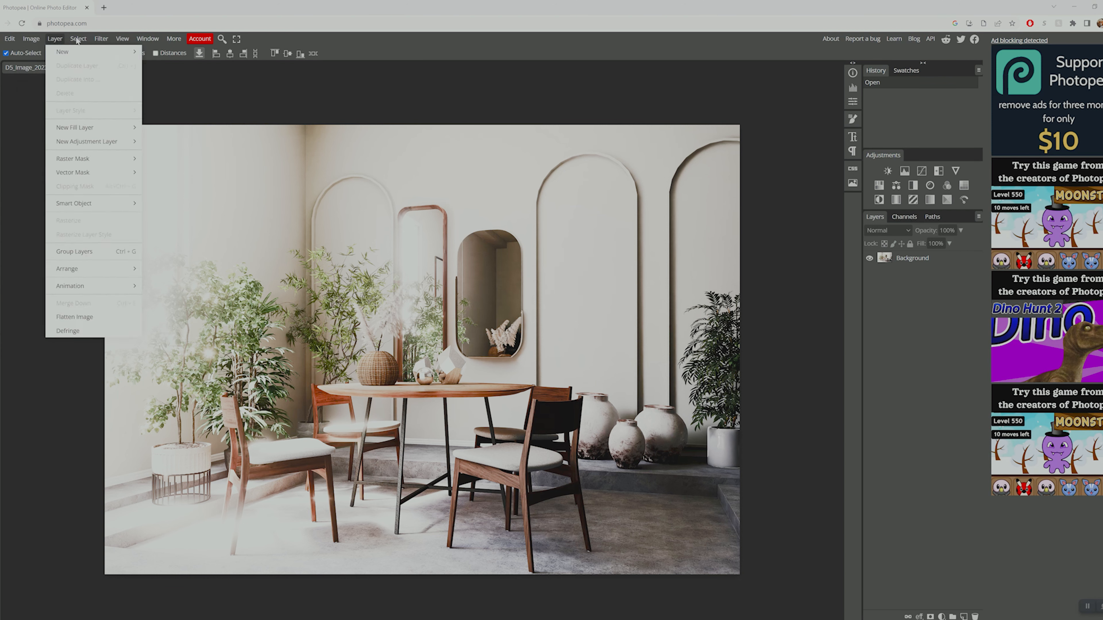
{"action": "mouse_move", "coordinate": [79, 39]}
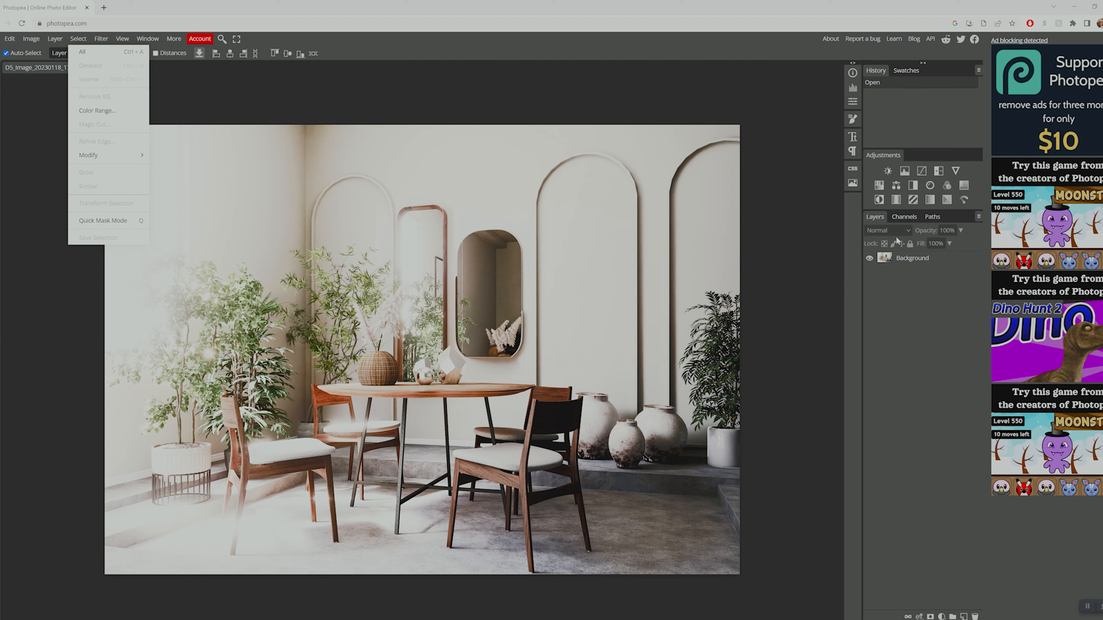
{"action": "left_click", "coordinate": [905, 218]}
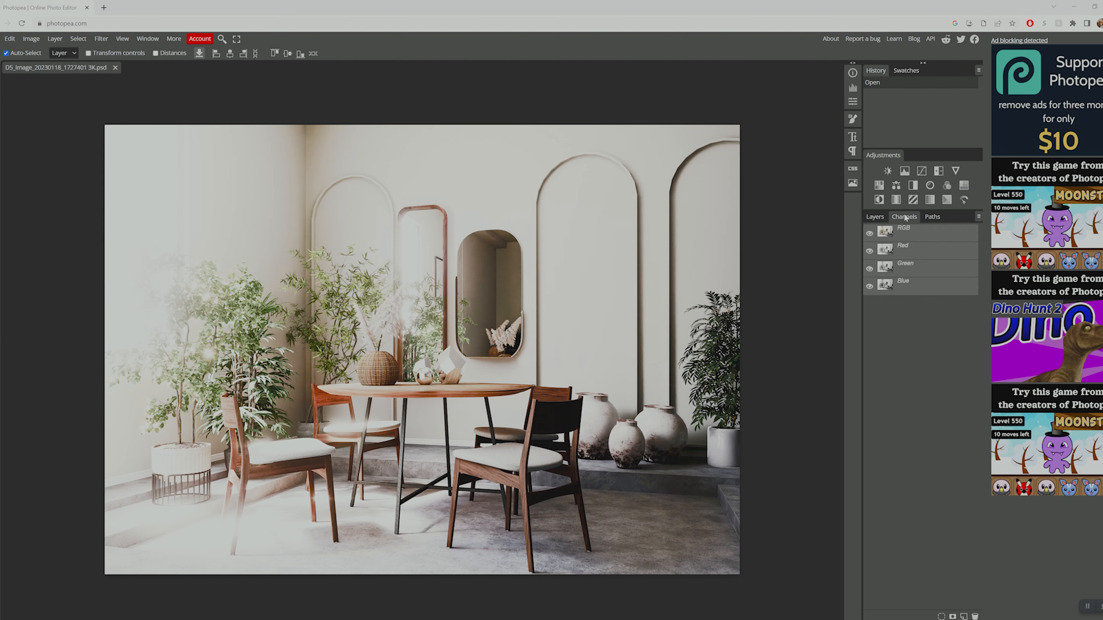
{"action": "left_click", "coordinate": [875, 218]}
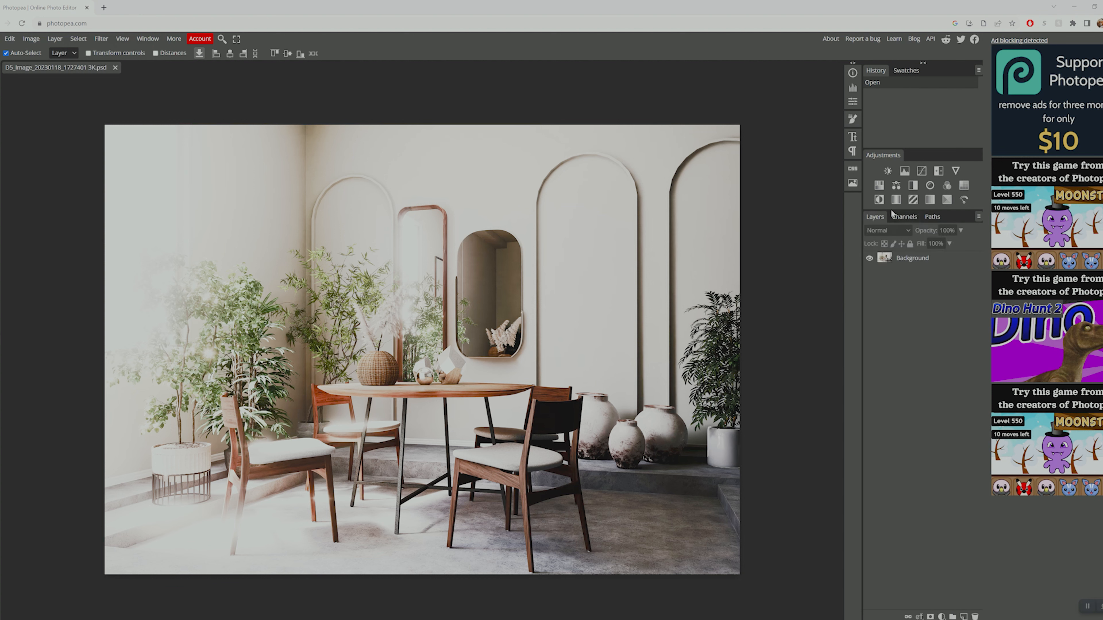
{"action": "left_click", "coordinate": [901, 216]}
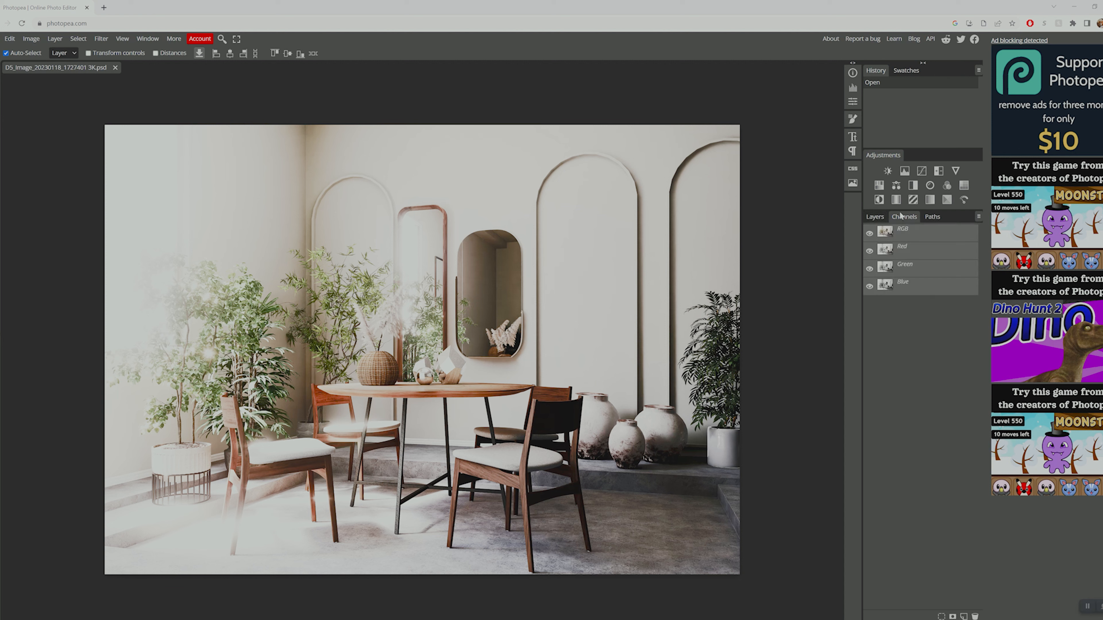
{"action": "left_click", "coordinate": [933, 216]}
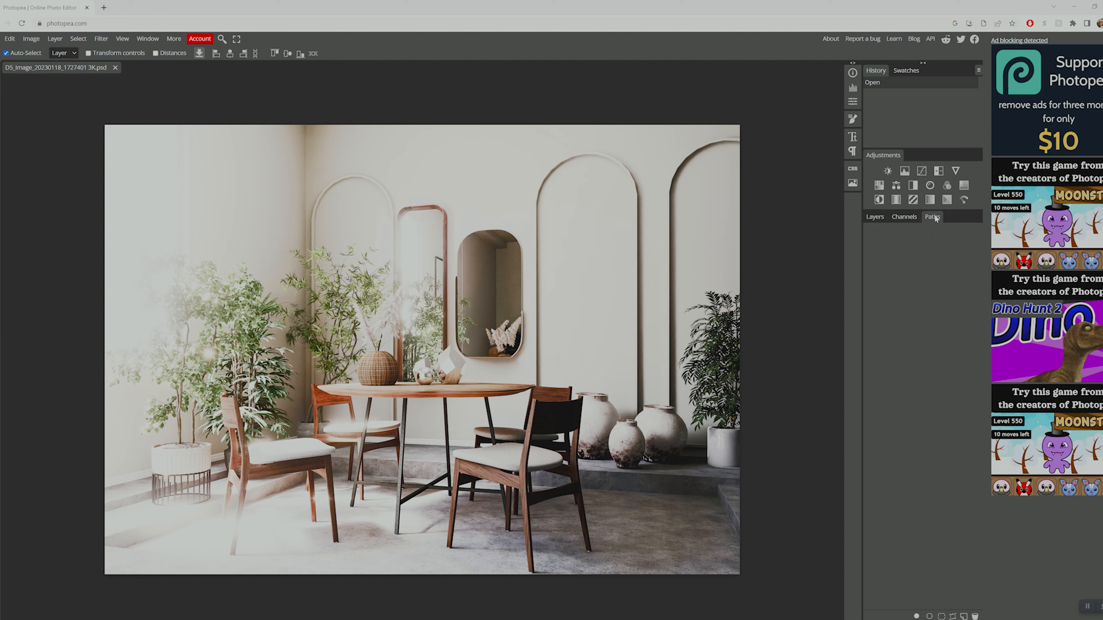
{"action": "left_click", "coordinate": [883, 217]}
Enlarge the layer thumbnails by several sizes so the Background preview is easier to see
{"action": "left_click", "coordinate": [979, 217]}
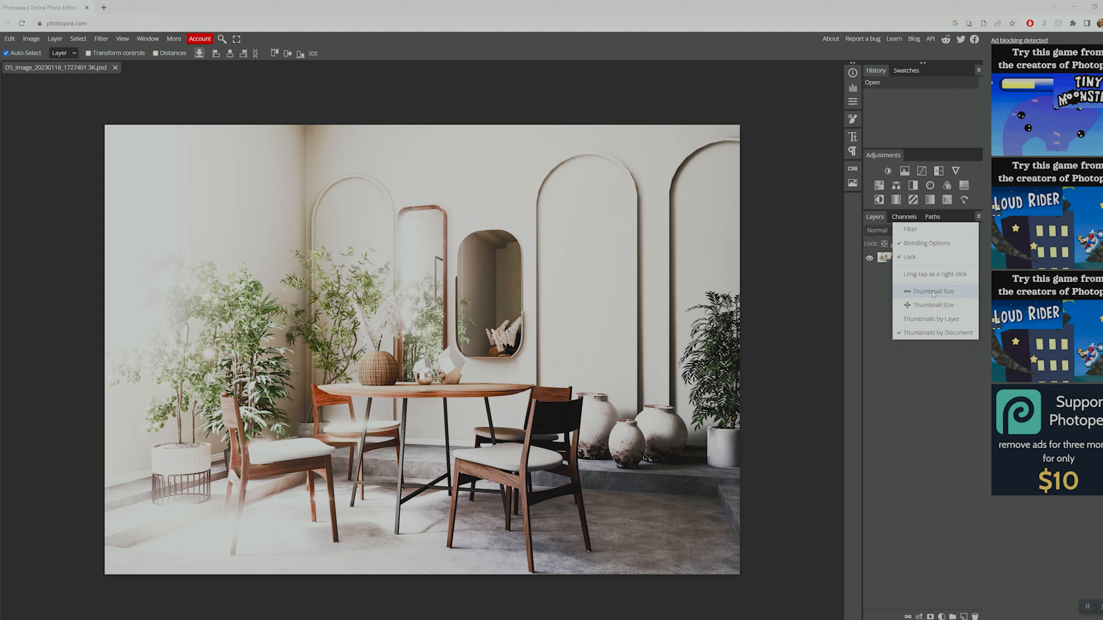
{"action": "left_click", "coordinate": [921, 305]}
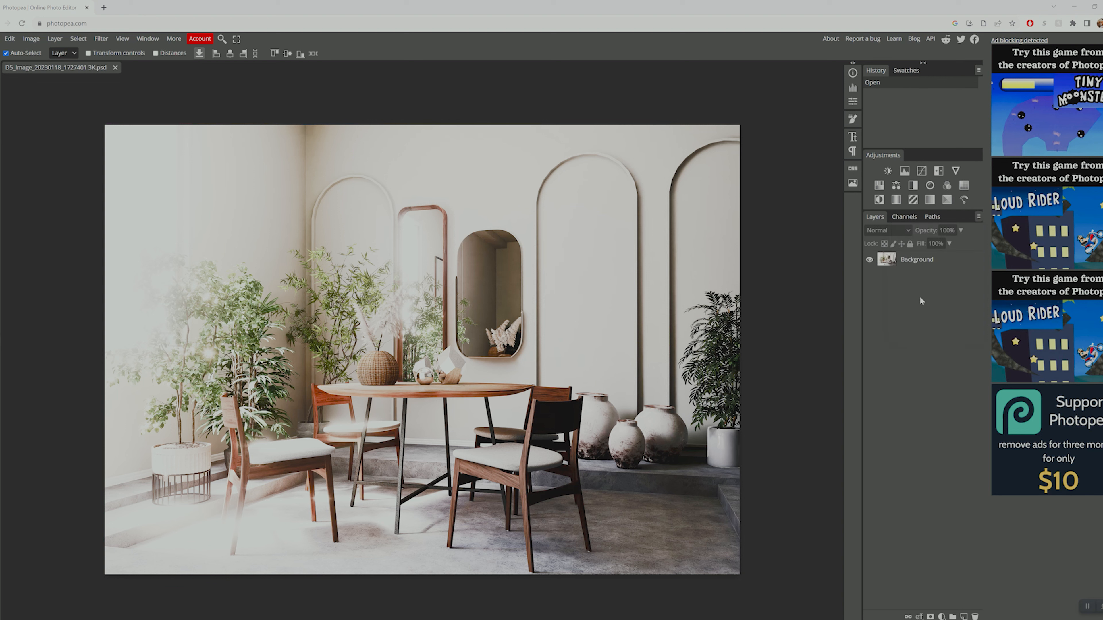
{"action": "left_click", "coordinate": [979, 216]}
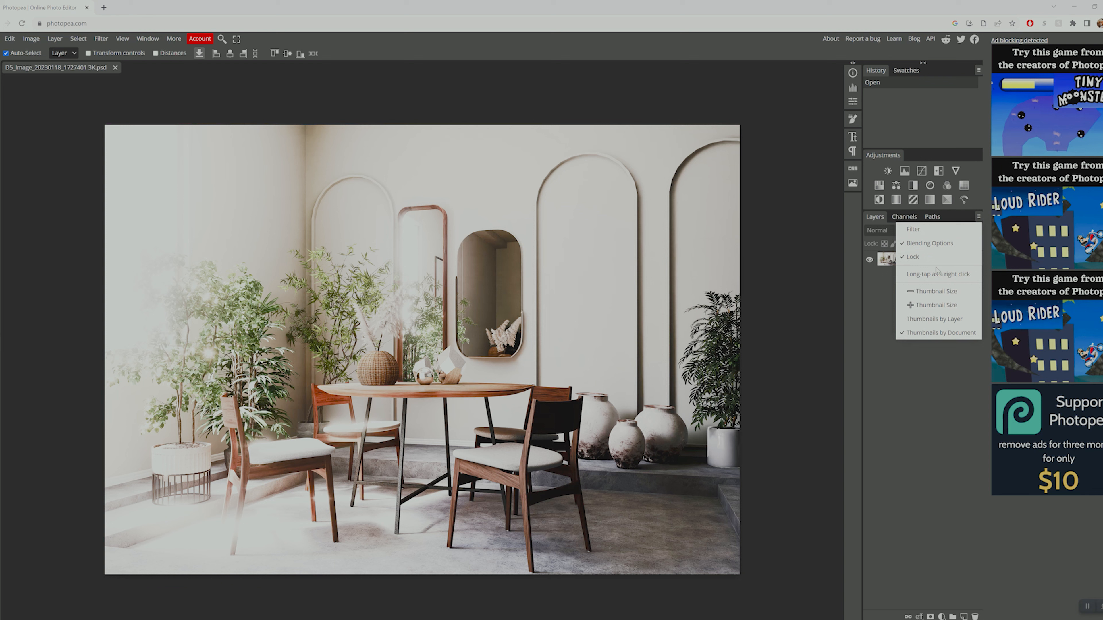
{"action": "left_click", "coordinate": [933, 291]}
{"action": "left_click", "coordinate": [979, 216]}
{"action": "left_click", "coordinate": [935, 308]}
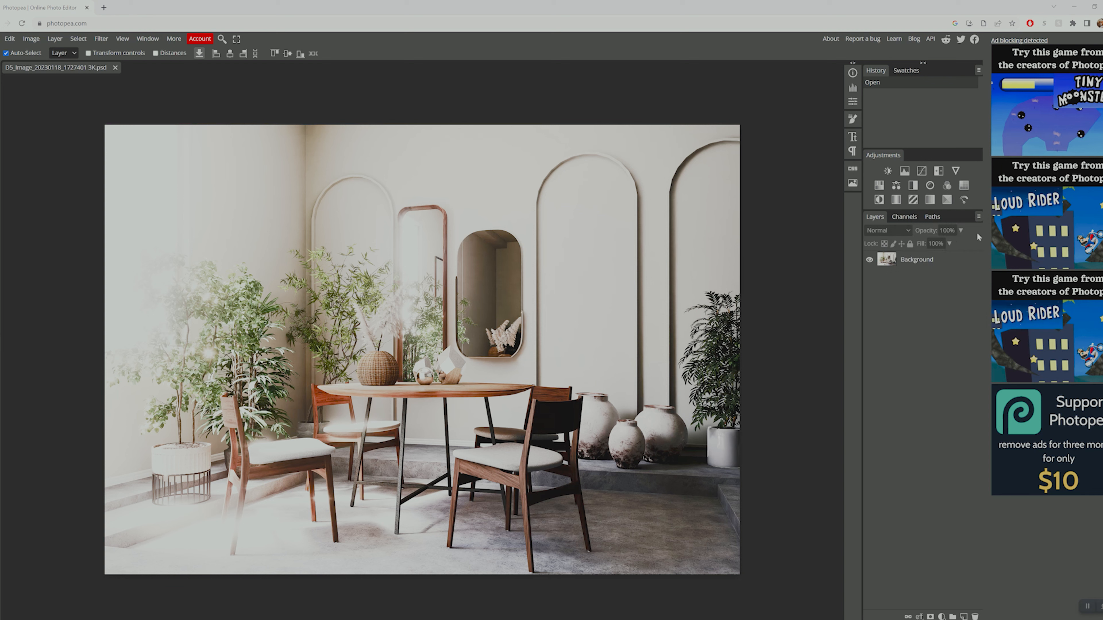
{"action": "left_click", "coordinate": [979, 217]}
{"action": "left_click", "coordinate": [950, 306]}
{"action": "left_click", "coordinate": [979, 216]}
{"action": "left_click", "coordinate": [934, 307]}
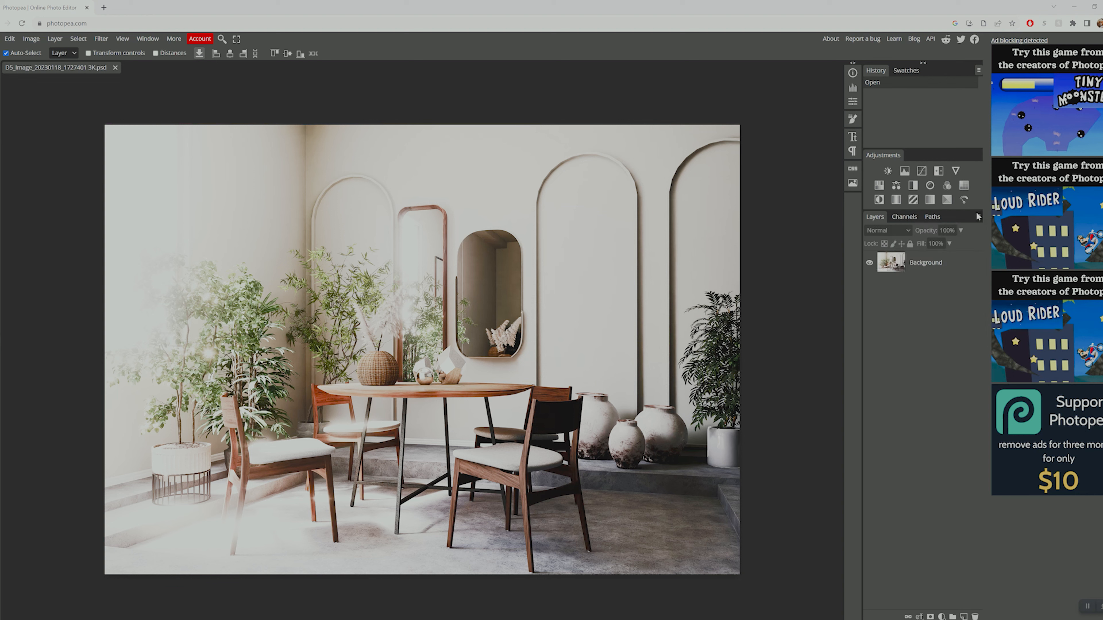
{"action": "left_click", "coordinate": [978, 216]}
{"action": "left_click", "coordinate": [931, 308]}
{"action": "left_click", "coordinate": [978, 217]}
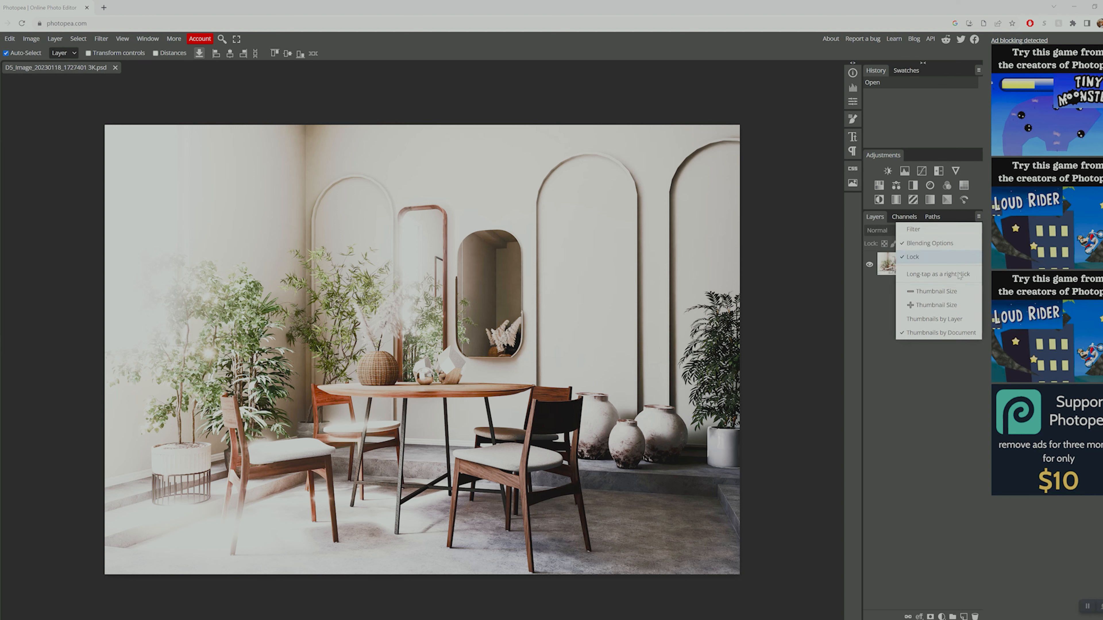
{"action": "left_click", "coordinate": [936, 306]}
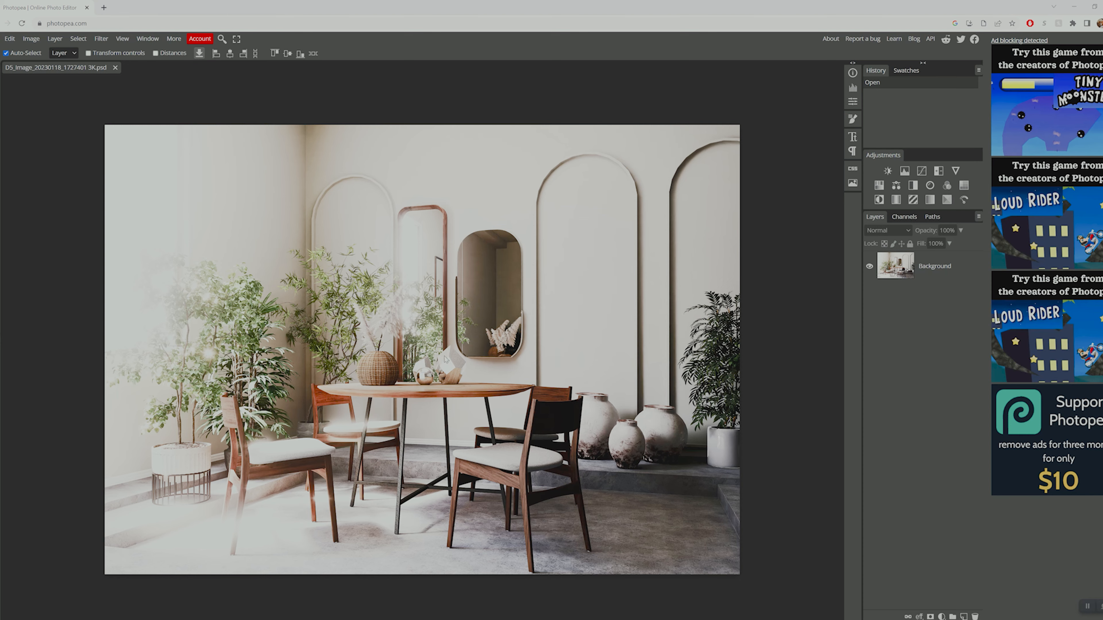
Inspect the table decorations and the wall mirror up close, and return to a view of the whole image
{"action": "key", "text": "z"}
{"action": "left_click", "coordinate": [412, 378]}
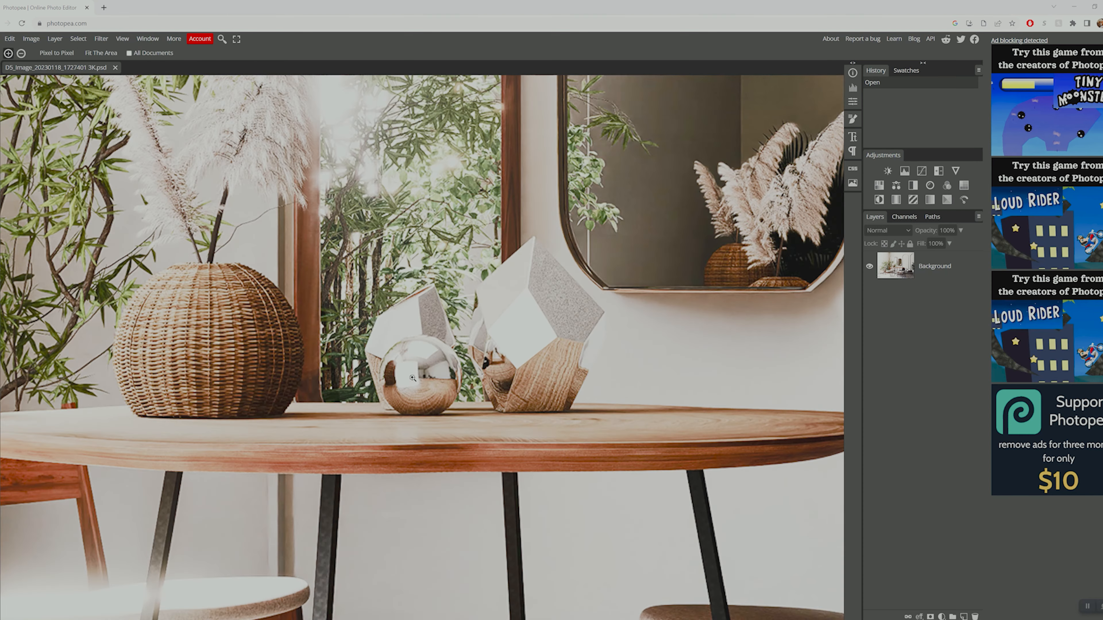
{"action": "left_click", "coordinate": [413, 378]}
{"action": "left_click_drag", "start_coordinate": [830, 120], "coordinate": [591, 290]}
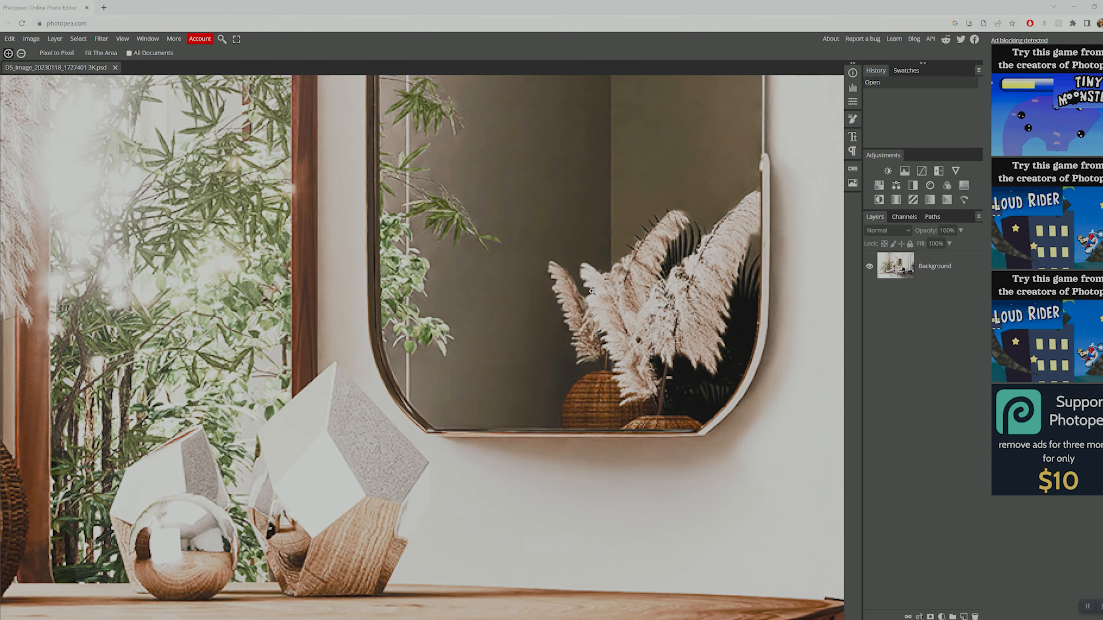
{"action": "scroll", "coordinate": [611, 366], "scroll_direction": "down", "scroll_amount": 6}
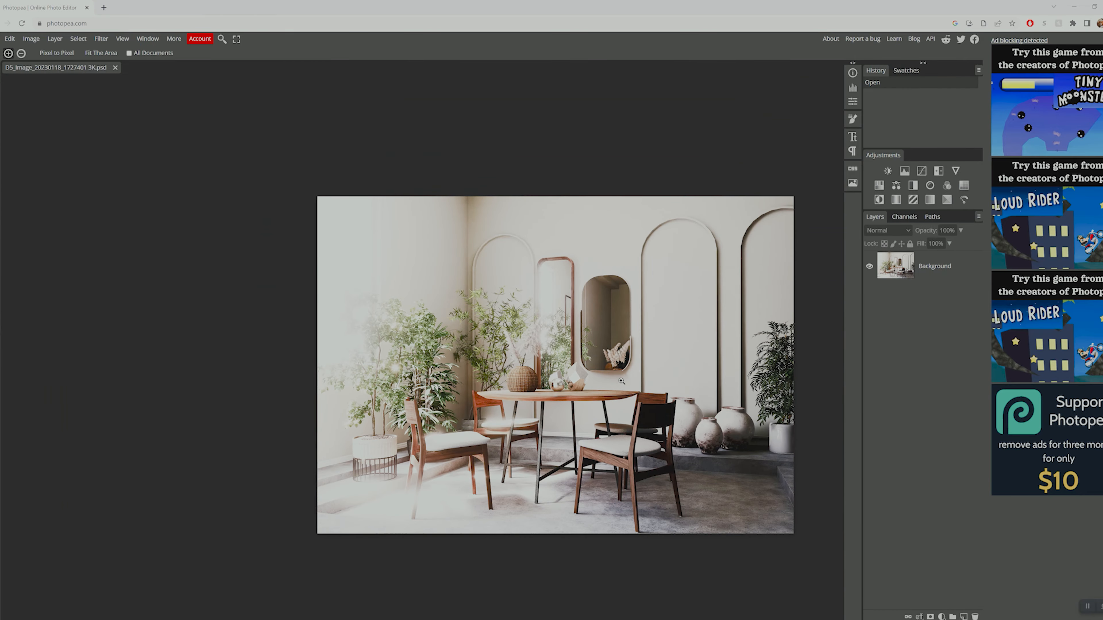
{"action": "left_click", "coordinate": [621, 381]}
{"action": "left_click_drag", "start_coordinate": [621, 381], "coordinate": [484, 378]}
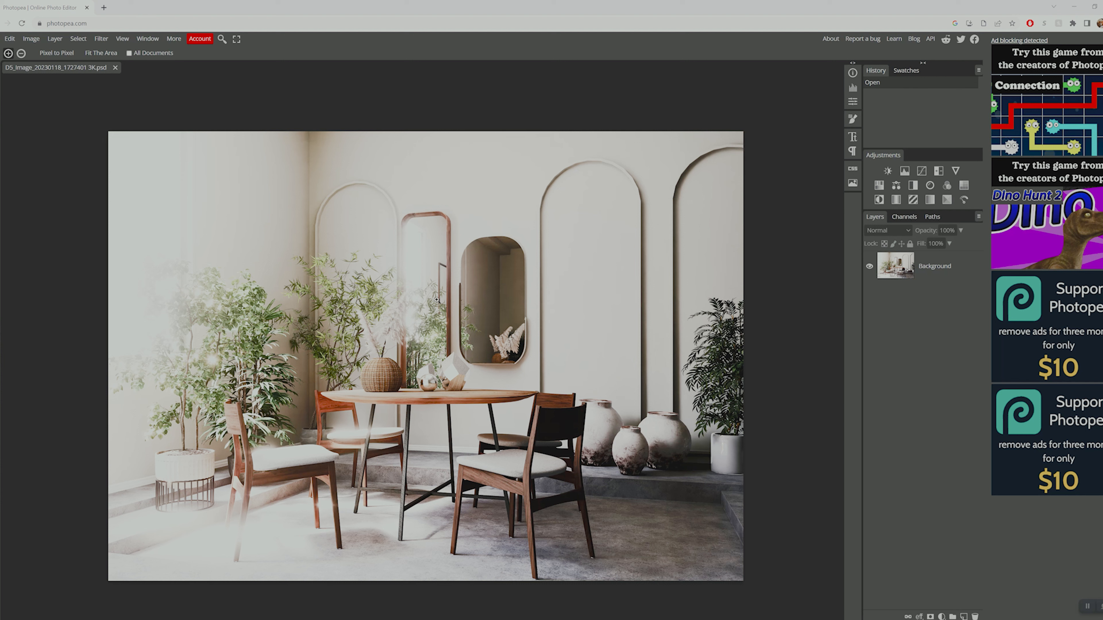
Duplicate the Background layer
{"action": "right_click", "coordinate": [918, 268]}
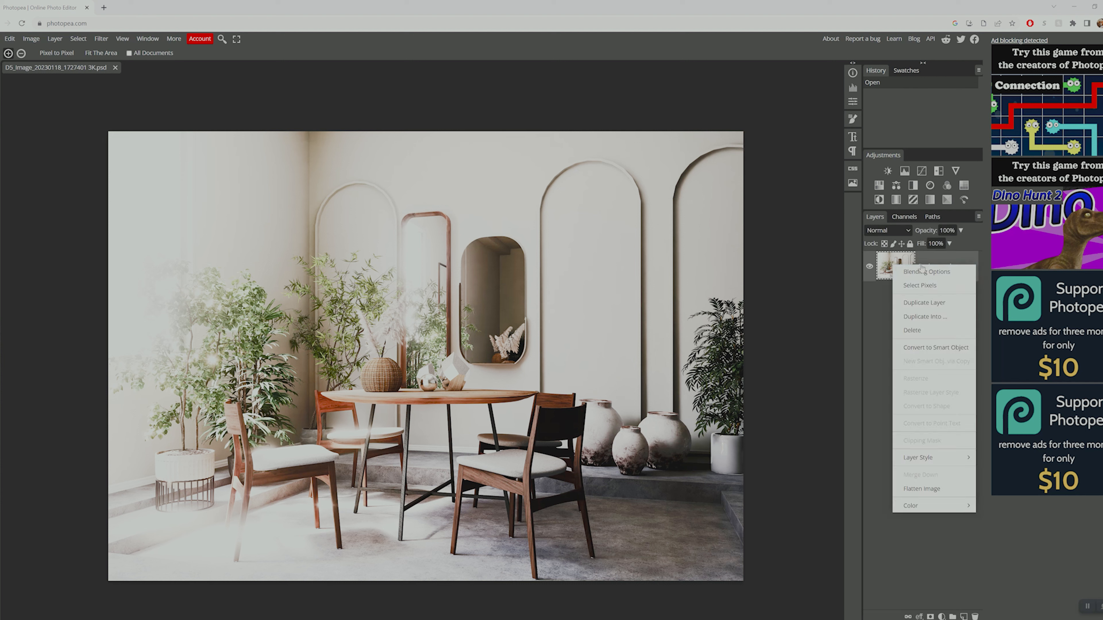
{"action": "left_click", "coordinate": [927, 304]}
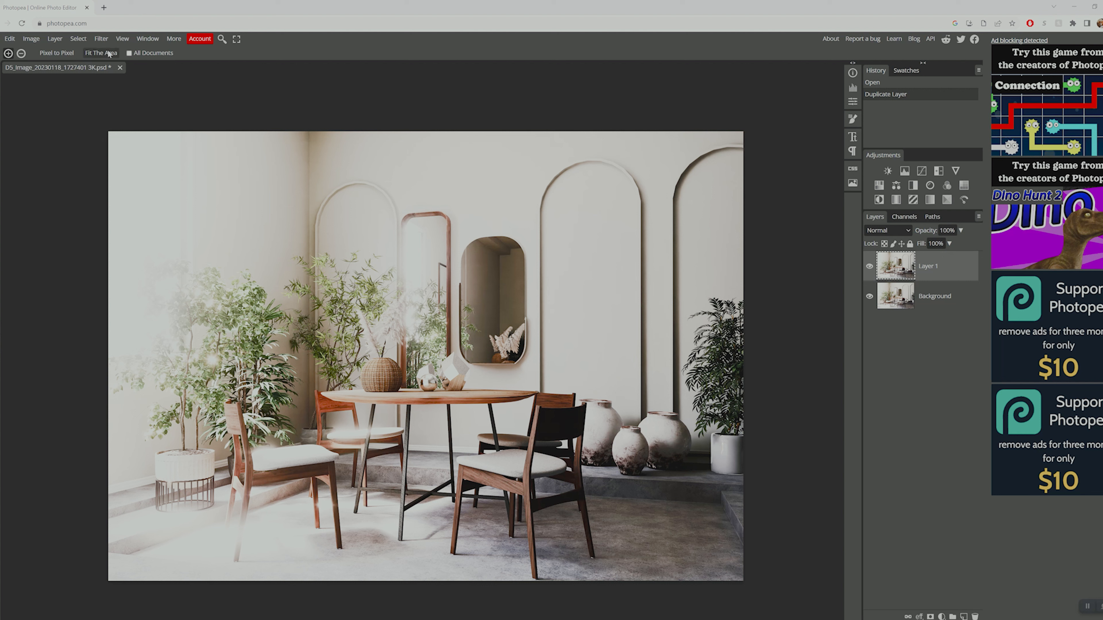
{"action": "left_click", "coordinate": [101, 39]}
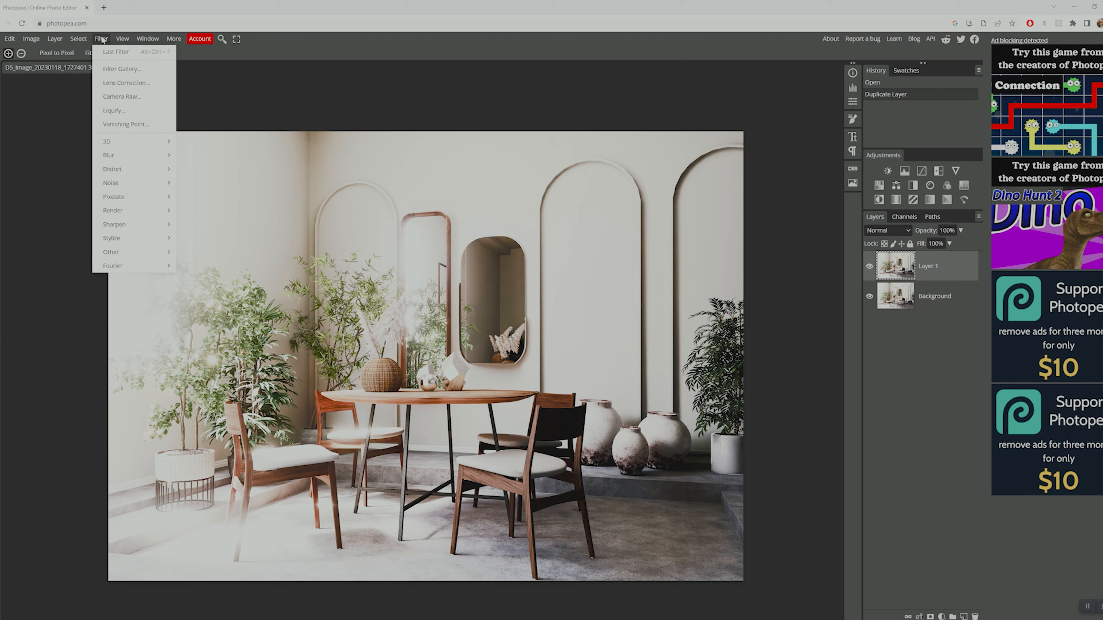
{"action": "mouse_move", "coordinate": [56, 39]}
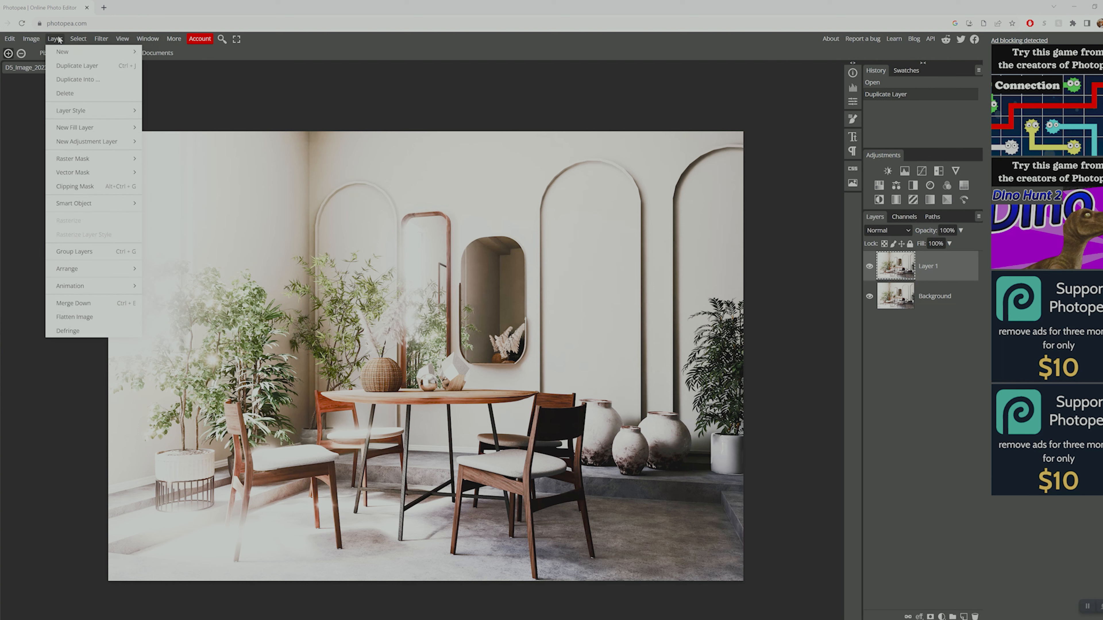
{"action": "left_click", "coordinate": [905, 432]}
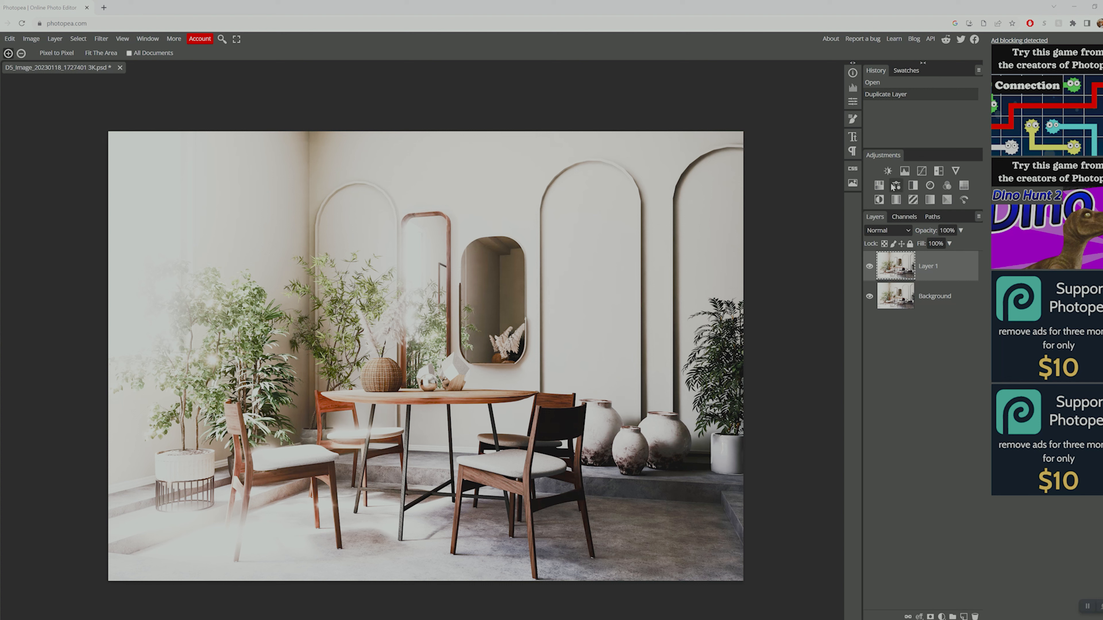
Add a Levels adjustment layer above the duplicated layer and apply the automatic levels correction to the RGB channel
{"action": "left_click", "coordinate": [905, 171]}
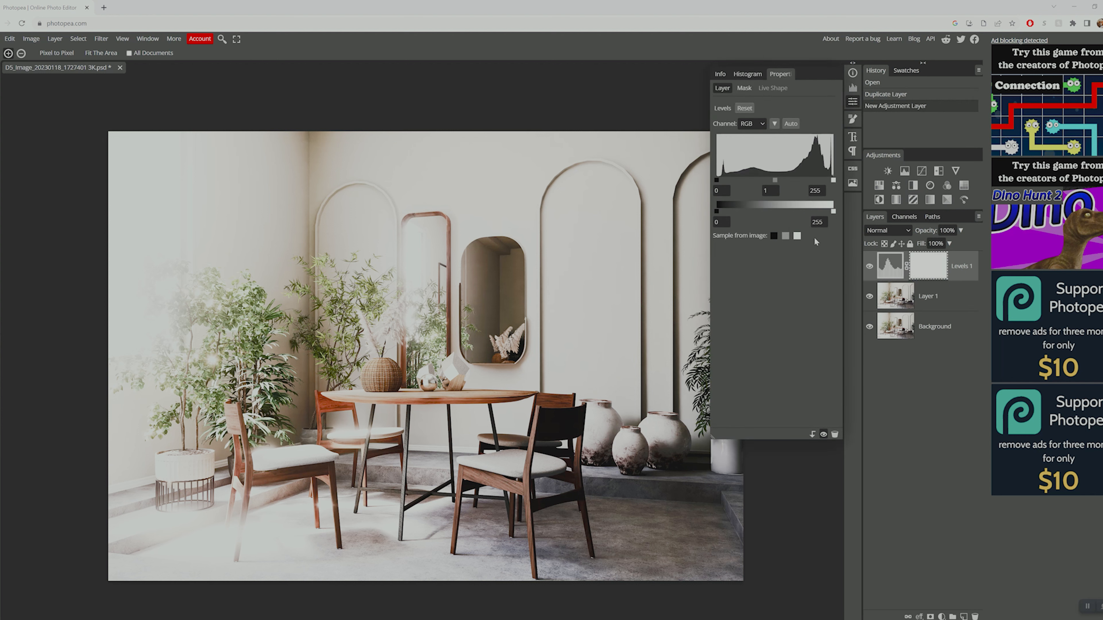
{"action": "left_click", "coordinate": [788, 128]}
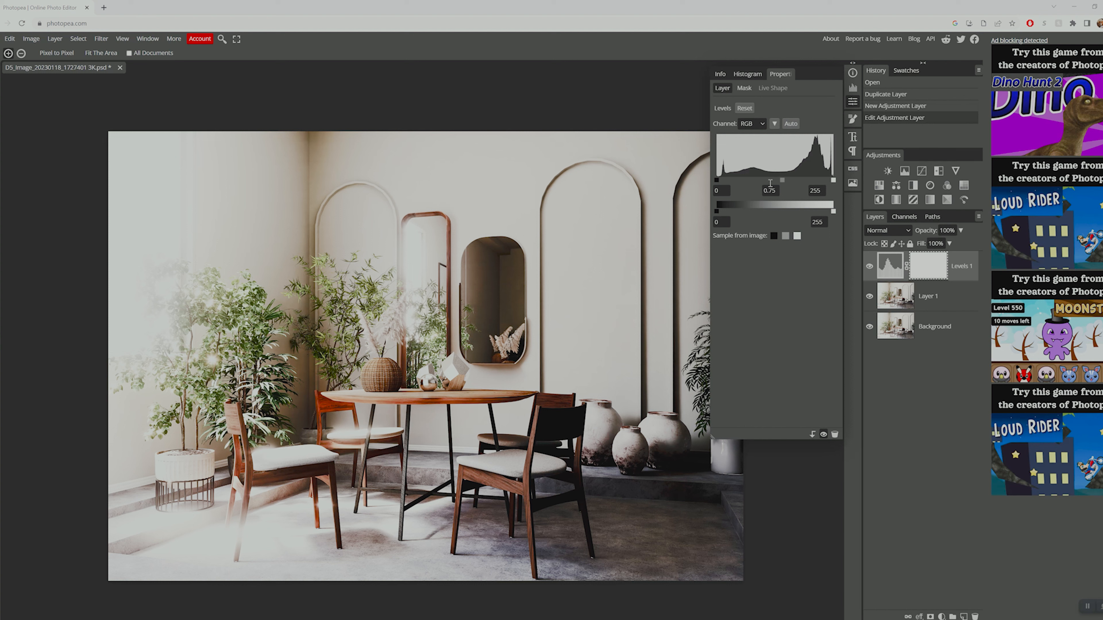
{"action": "left_click", "coordinate": [744, 108]}
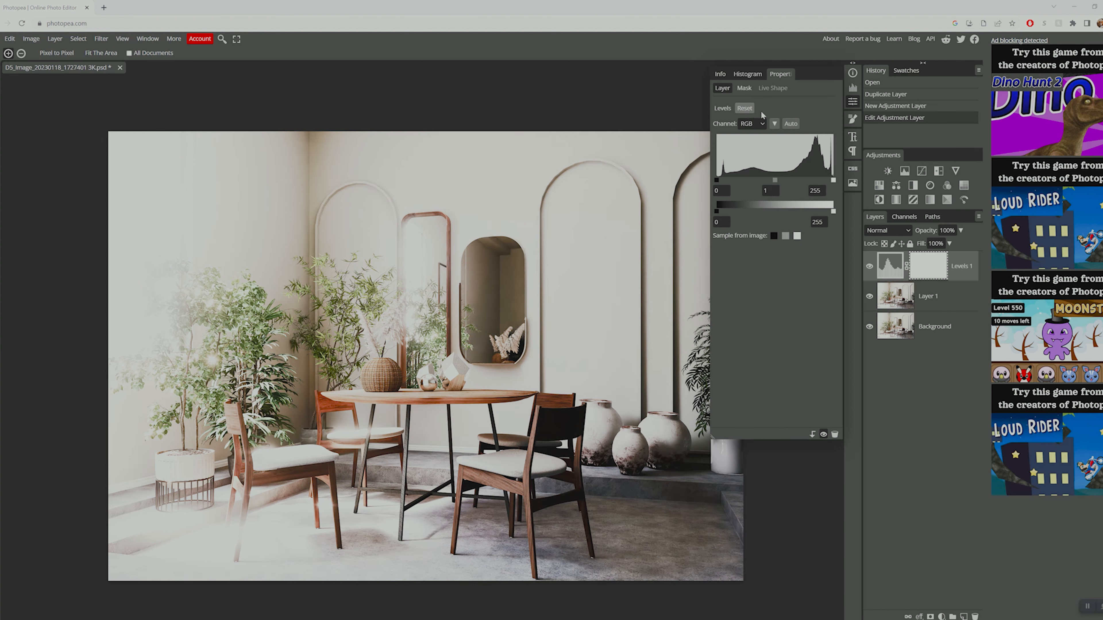
{"action": "left_click", "coordinate": [790, 125]}
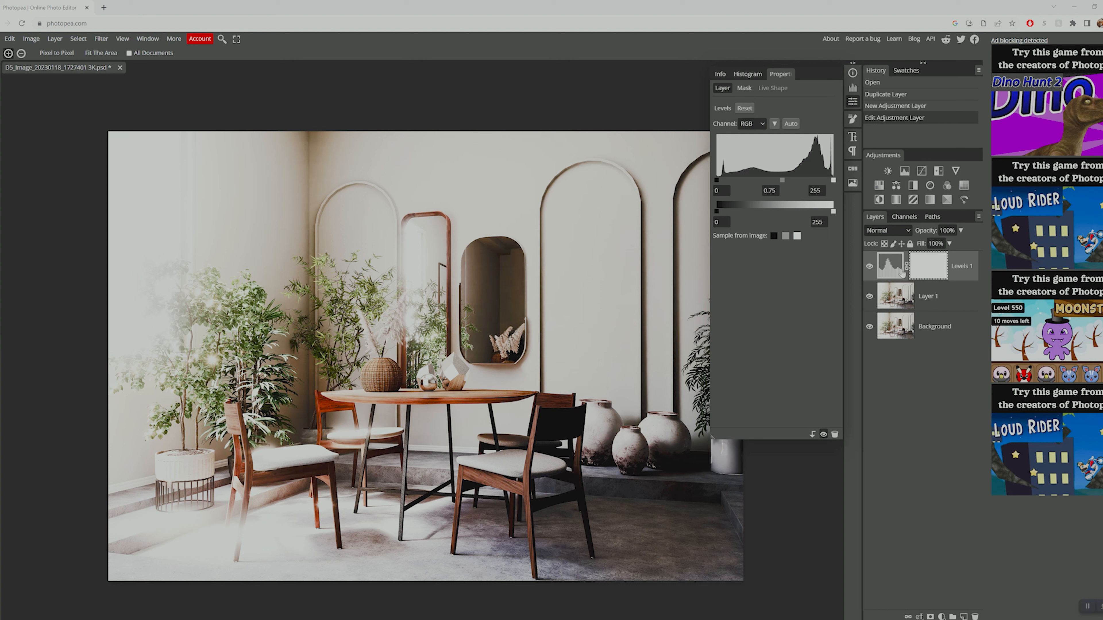
Merge the Levels adjustment down into the duplicated image layer
{"action": "right_click", "coordinate": [956, 269]}
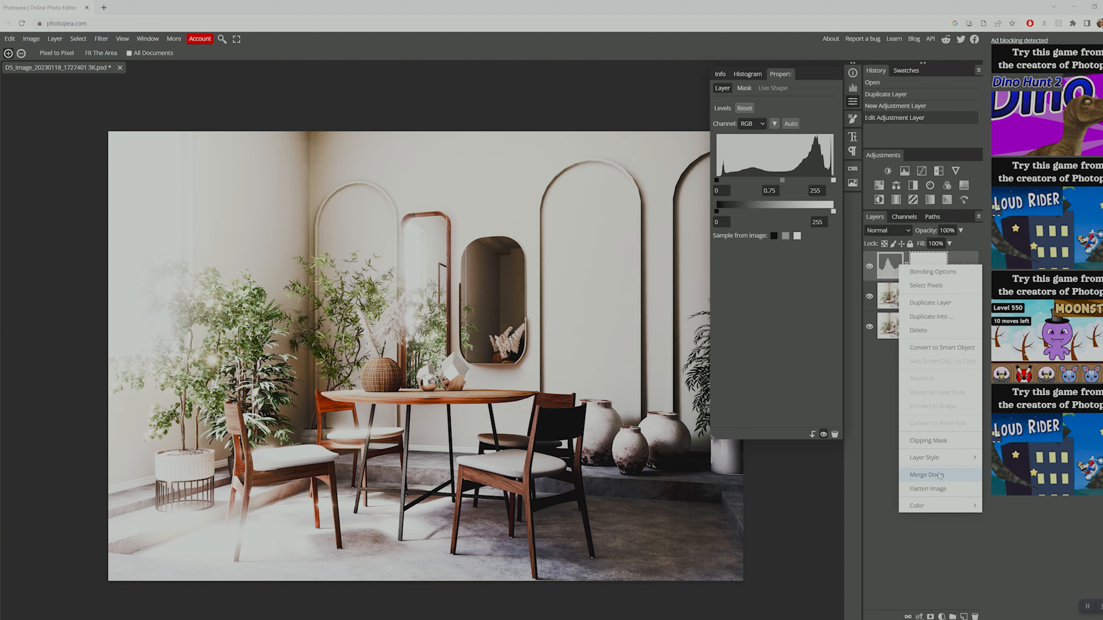
{"action": "left_click", "coordinate": [926, 474]}
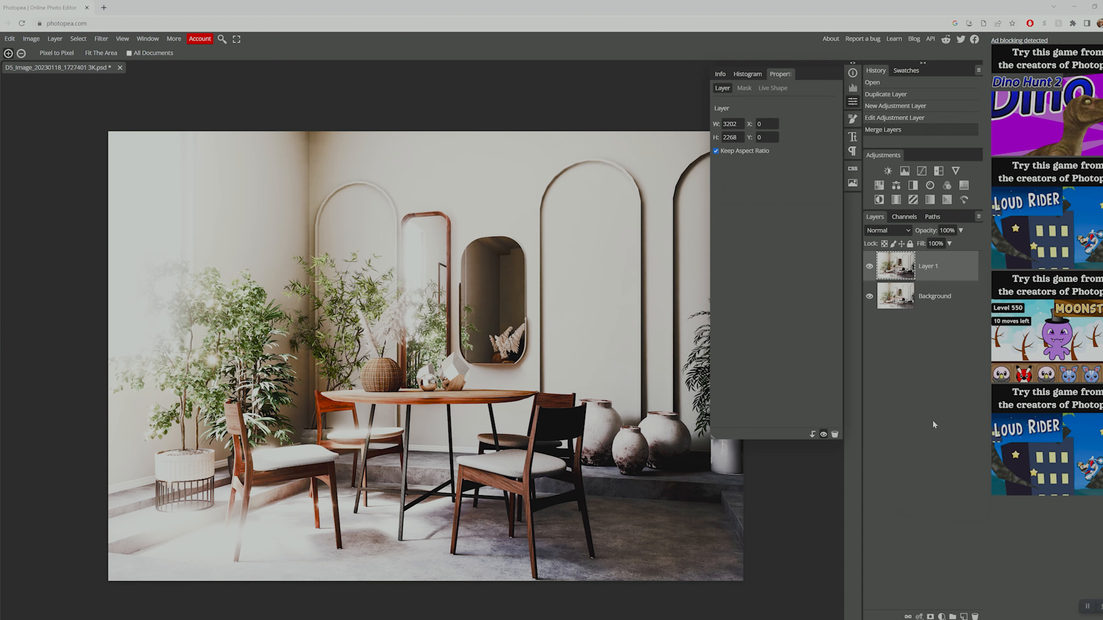
Duplicate Layer 1
{"action": "right_click", "coordinate": [935, 266]}
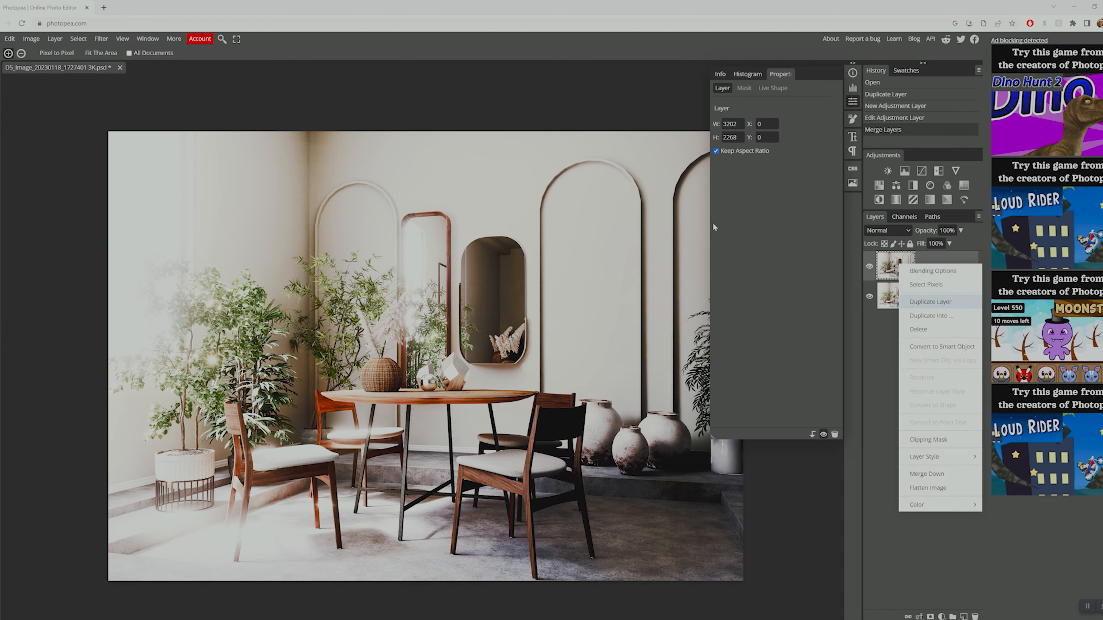
{"action": "left_click", "coordinate": [939, 302]}
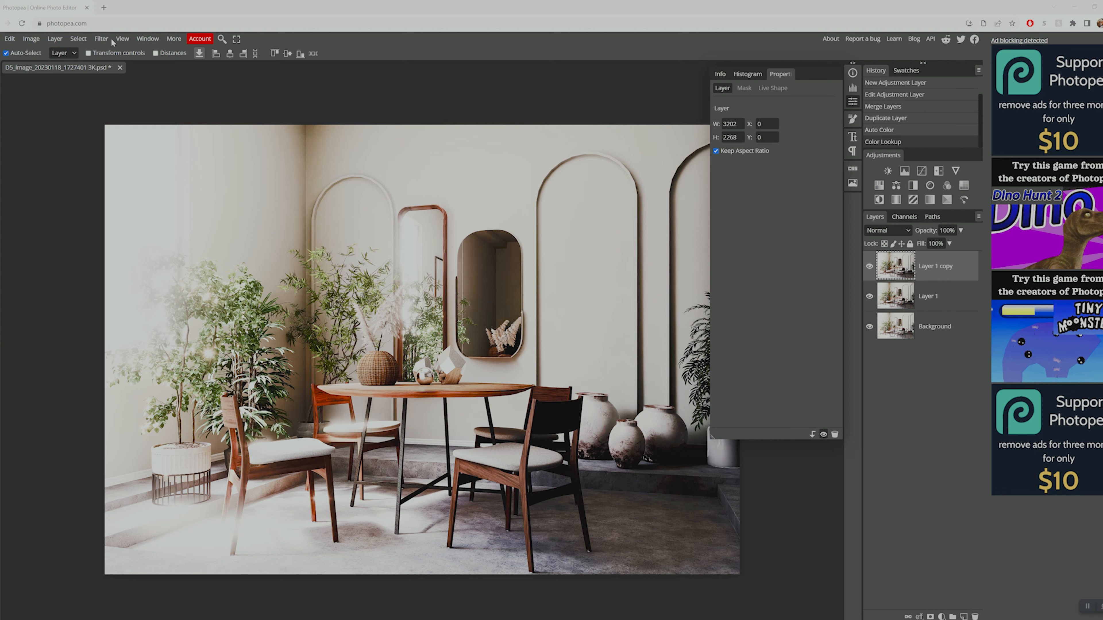
Apply the Camera Raw filter to the Layer 1 copy with temperature 10, vibrance 25 and slightly reduced saturation
{"action": "left_click", "coordinate": [101, 39]}
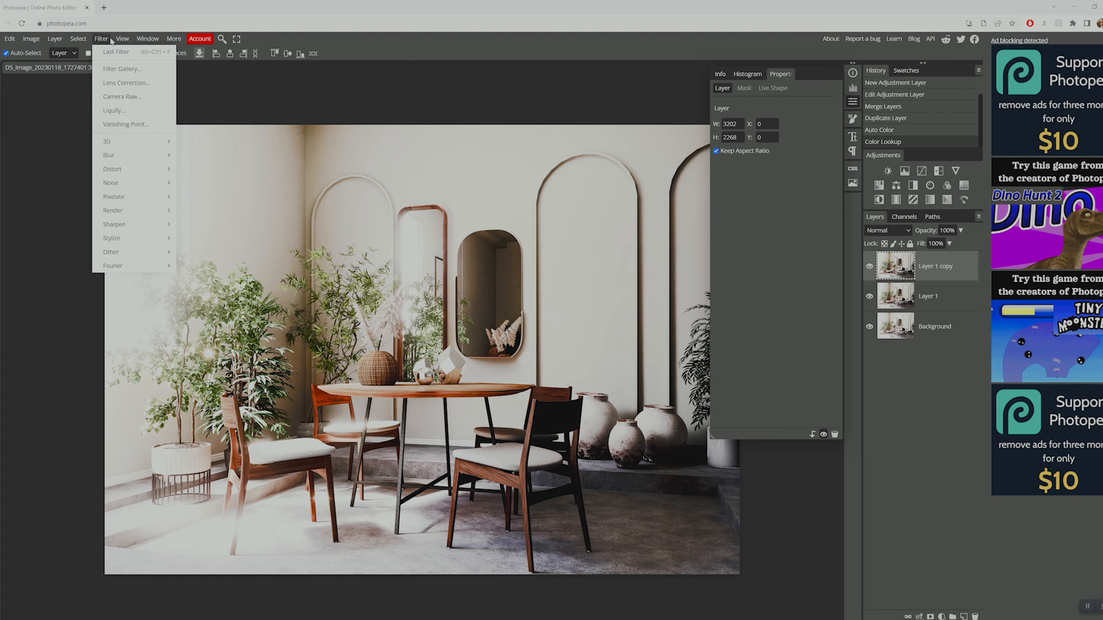
{"action": "left_click", "coordinate": [124, 100]}
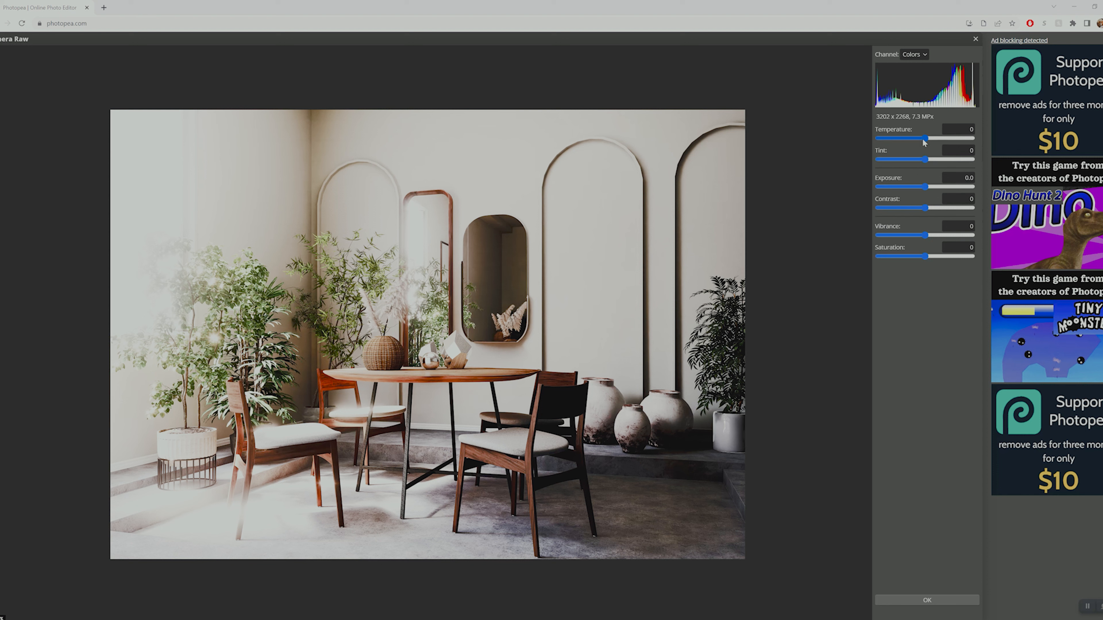
{"action": "left_click_drag", "start_coordinate": [927, 140], "coordinate": [929, 140]}
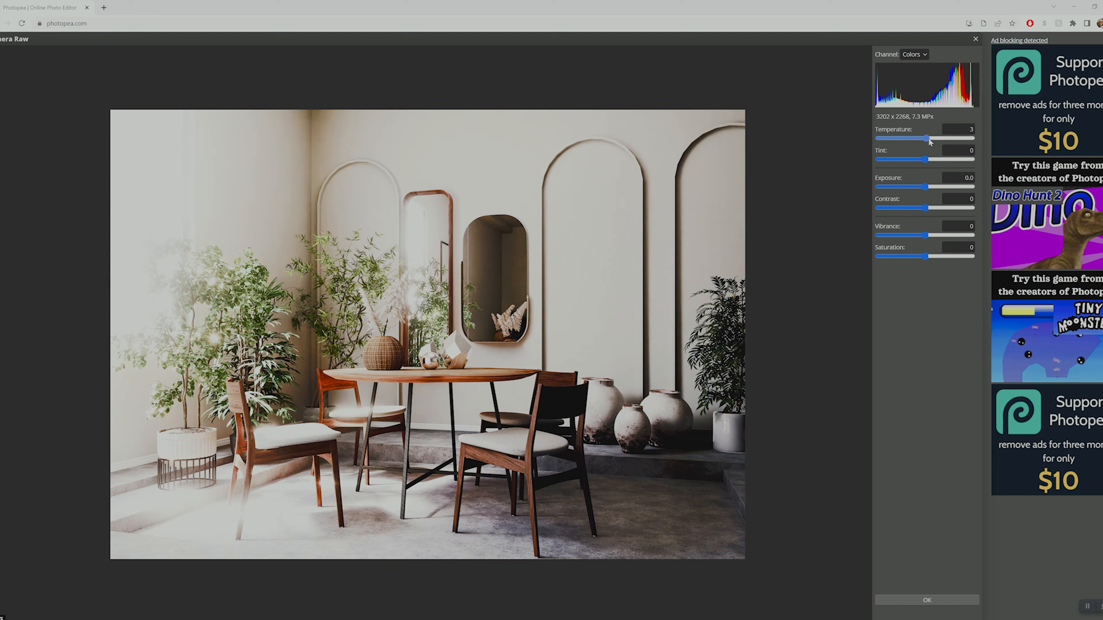
{"action": "left_click_drag", "start_coordinate": [930, 140], "coordinate": [931, 140]}
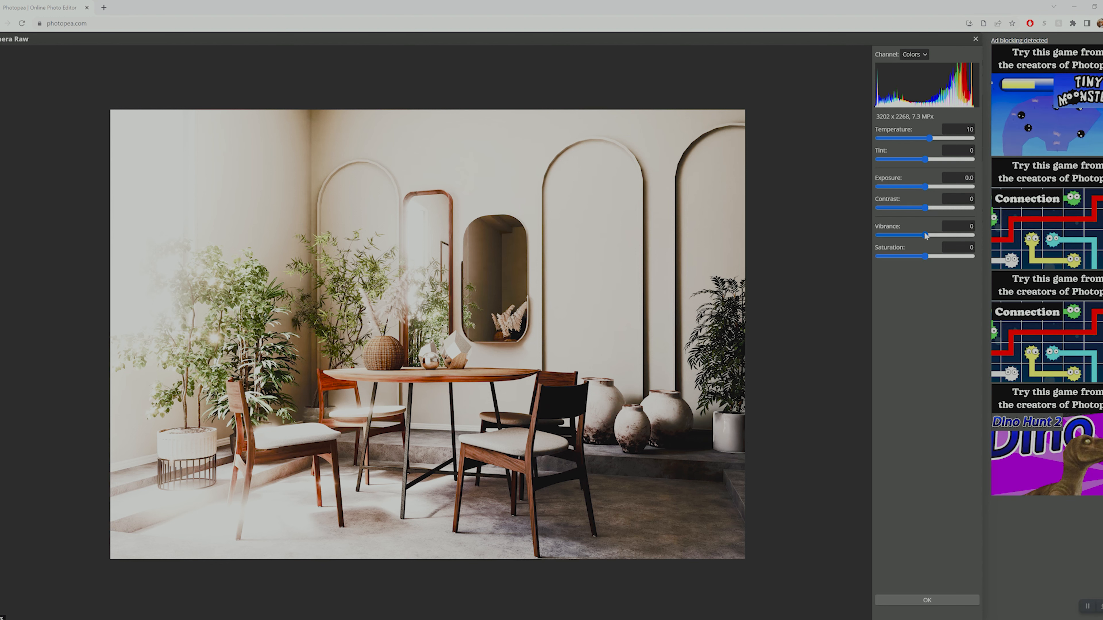
{"action": "left_click_drag", "start_coordinate": [926, 235], "coordinate": [936, 235]}
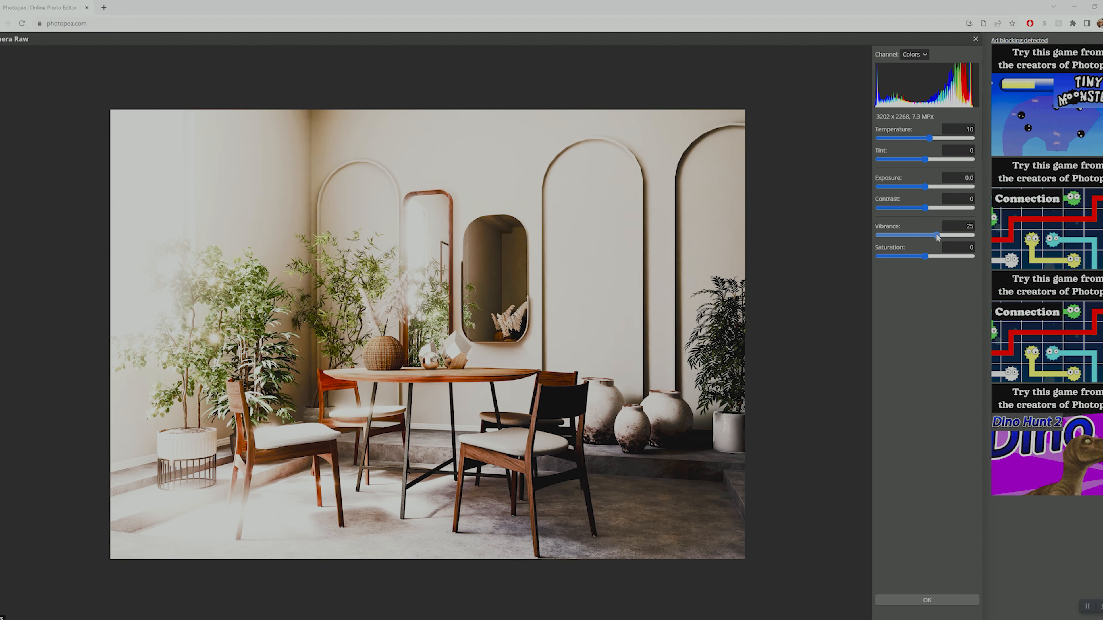
{"action": "left_click", "coordinate": [918, 256]}
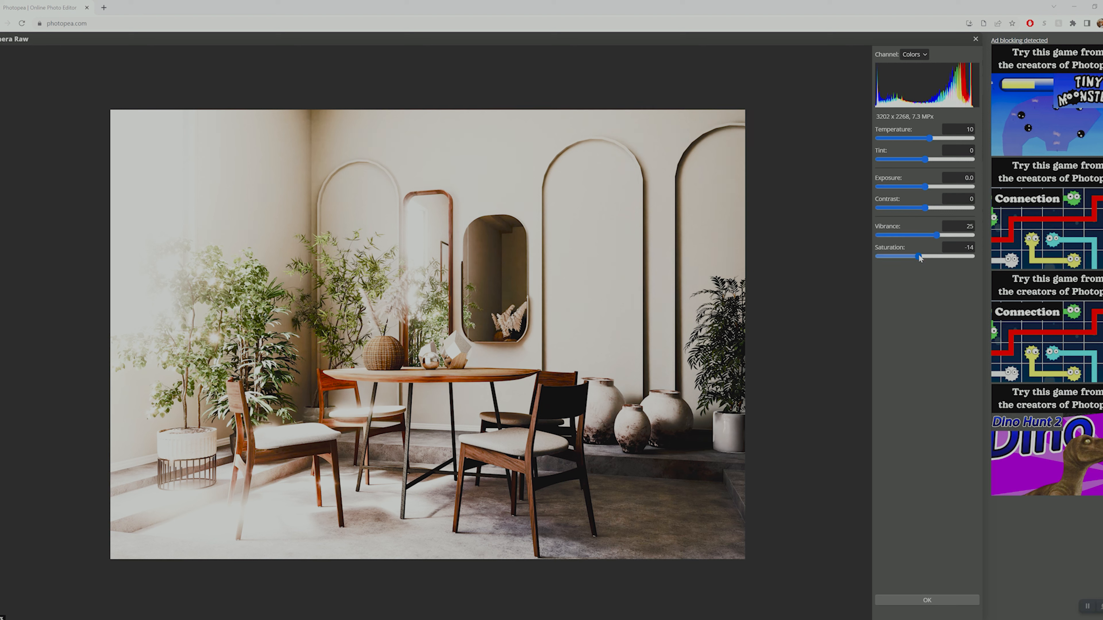
{"action": "left_click_drag", "start_coordinate": [919, 257], "coordinate": [920, 257]}
{"action": "left_click", "coordinate": [926, 600]}
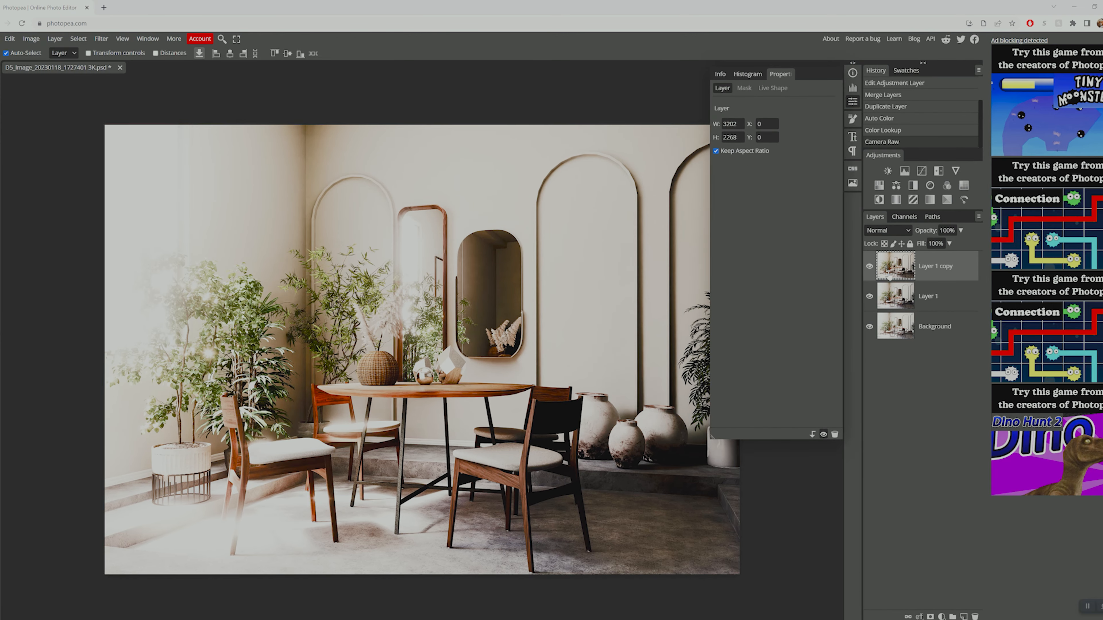
Rename the Layer 1 copy as BKG NEW
{"action": "double_click", "coordinate": [927, 267]}
{"action": "type", "text": "BKG NEW"}
{"action": "key", "text": "Return"}
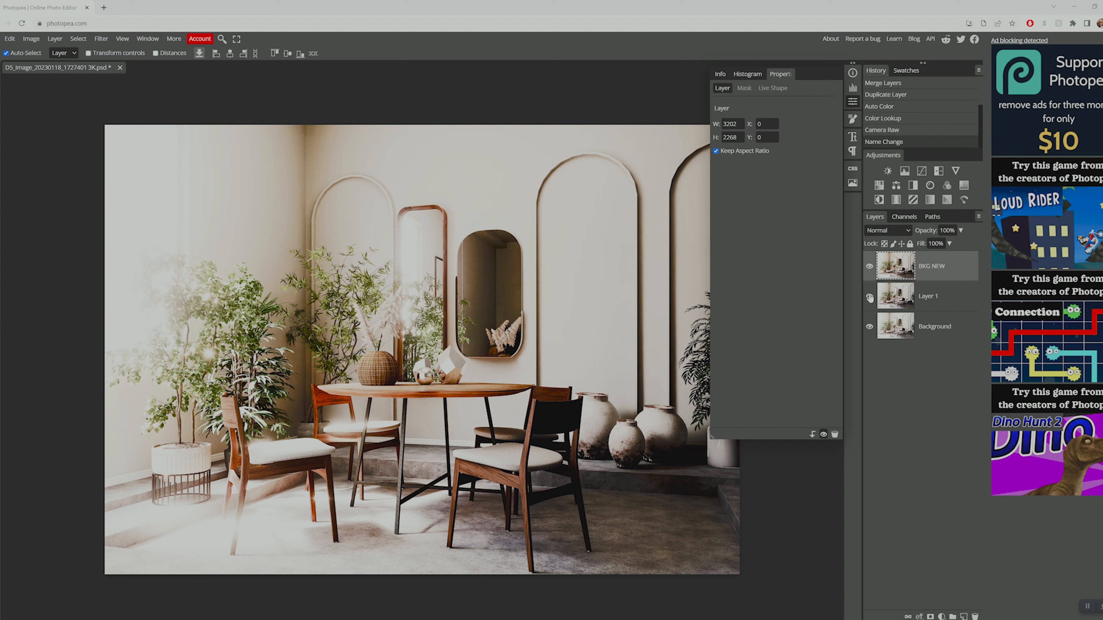
Hide Layer 1 and the Background layer, and duplicate the BKG NEW layer
{"action": "left_click", "coordinate": [869, 296]}
{"action": "left_click", "coordinate": [870, 326]}
{"action": "right_click", "coordinate": [933, 265]}
{"action": "left_click", "coordinate": [930, 301]}
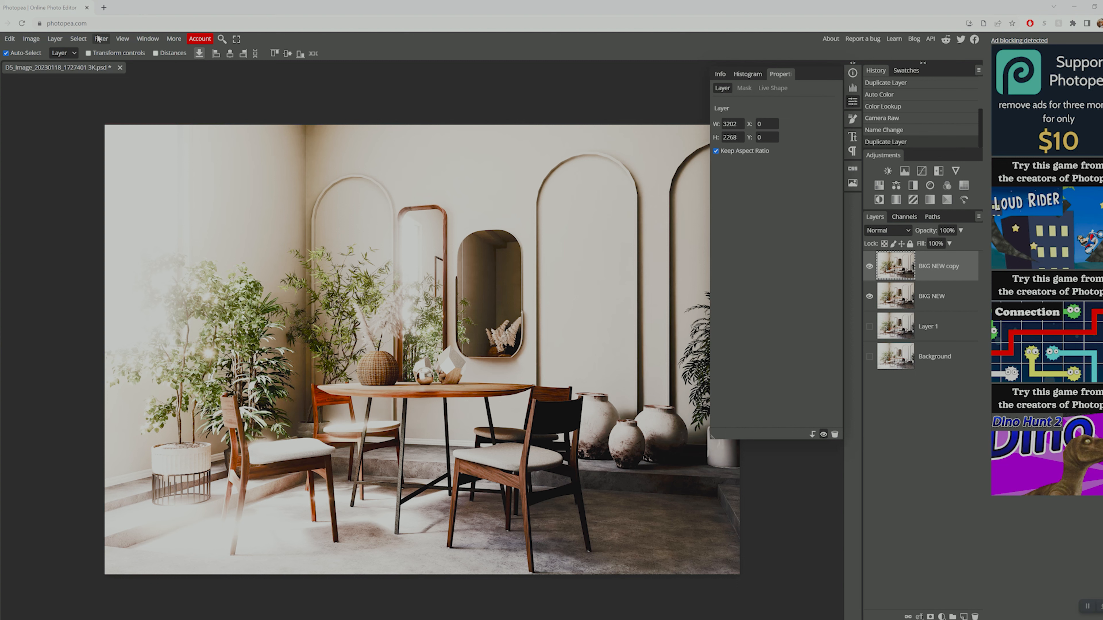
Apply RGB Curves to BKG NEW copy, setting a shadow point at input 55, output 45 and slightly raising a highlight point
{"action": "left_click", "coordinate": [55, 39]}
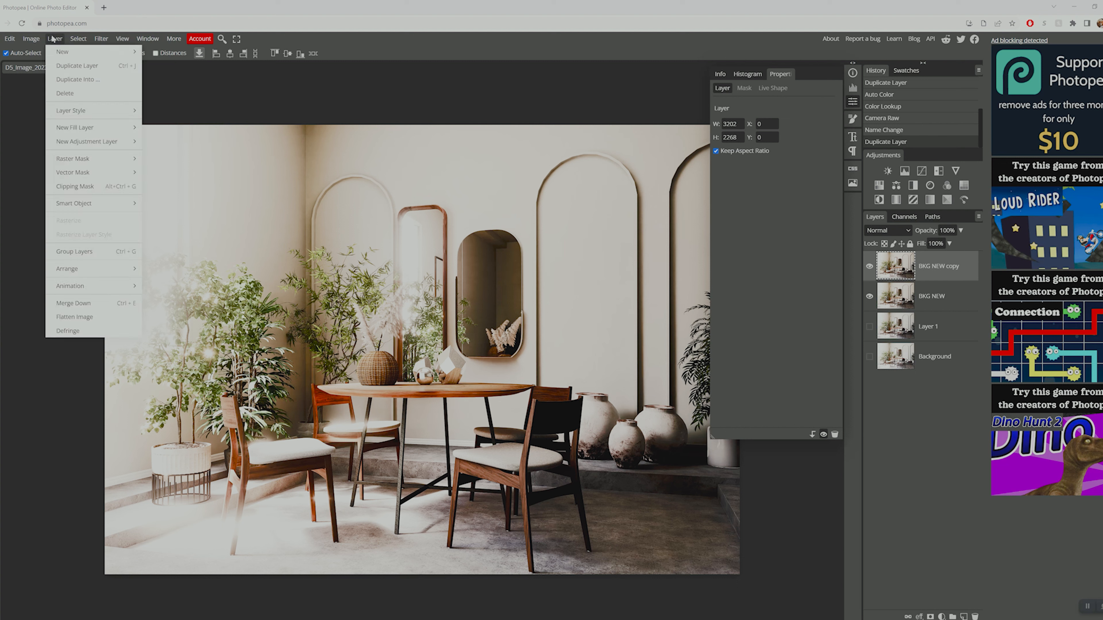
{"action": "mouse_move", "coordinate": [28, 39]}
{"action": "mouse_move", "coordinate": [39, 75]}
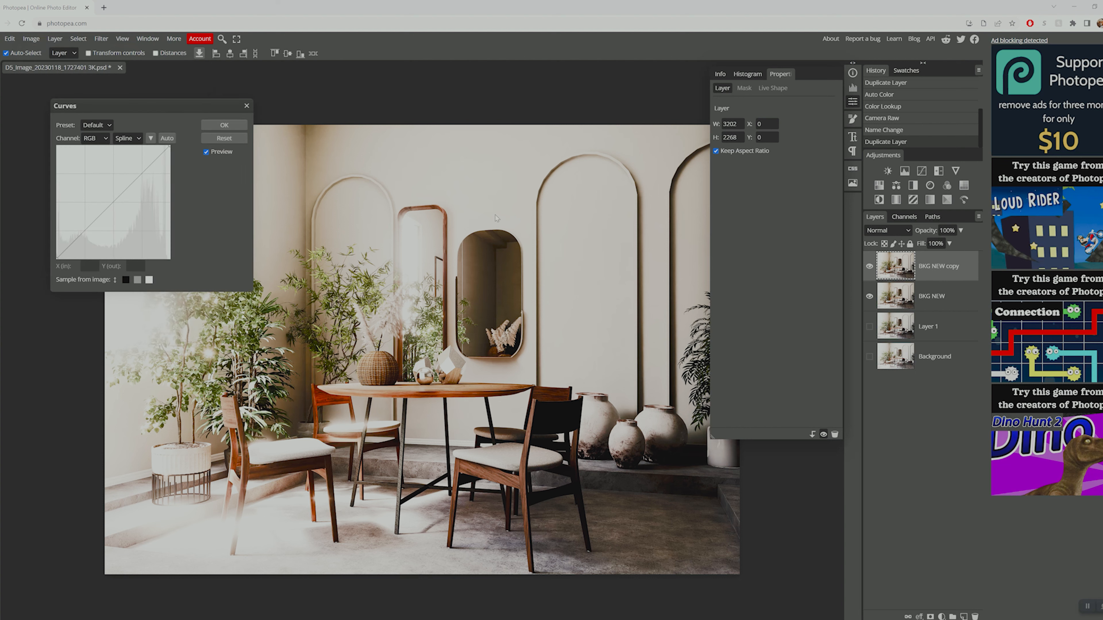
{"action": "left_click_drag", "start_coordinate": [165, 111], "coordinate": [692, 199]}
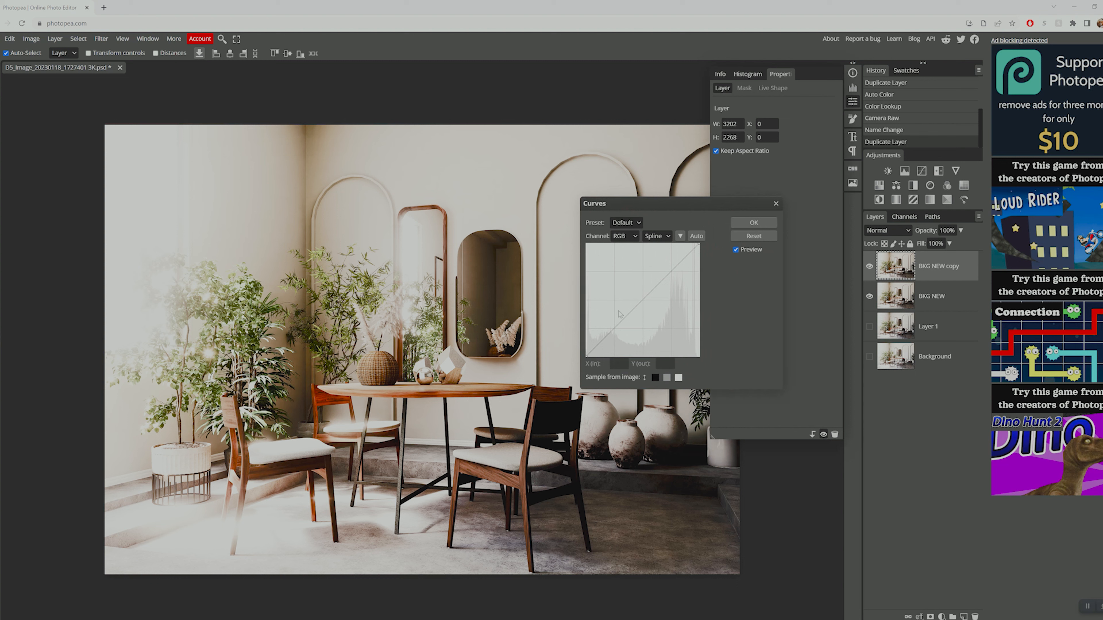
{"action": "left_click", "coordinate": [637, 305]}
{"action": "left_click_drag", "start_coordinate": [639, 309], "coordinate": [673, 270]}
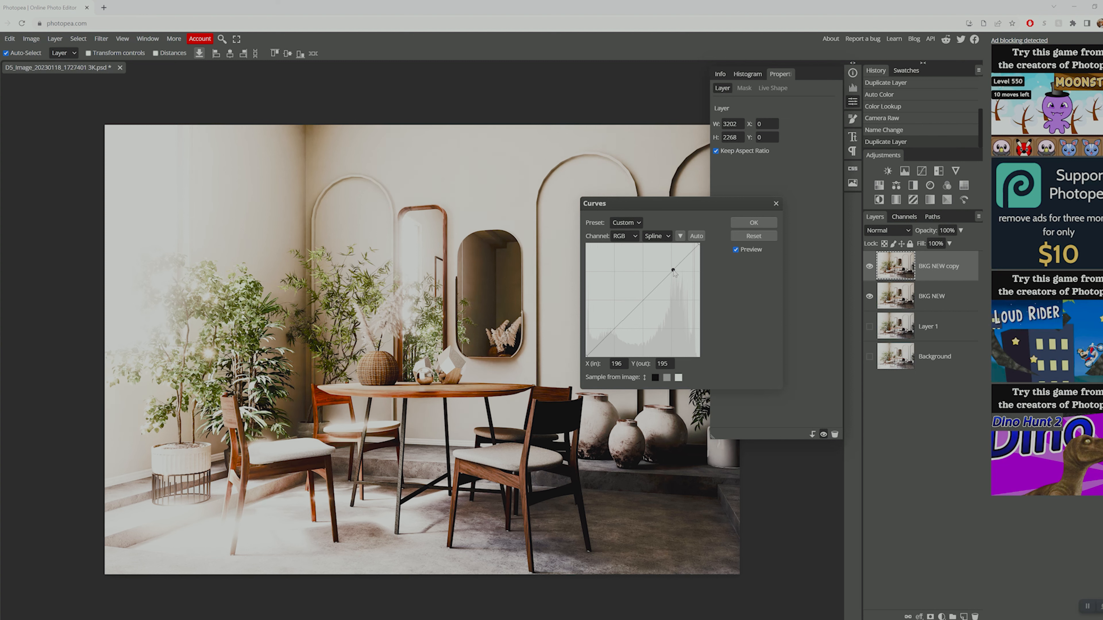
{"action": "left_click", "coordinate": [606, 334]}
{"action": "left_click_drag", "start_coordinate": [608, 335], "coordinate": [608, 335]}
{"action": "left_click_drag", "start_coordinate": [609, 339], "coordinate": [611, 340]}
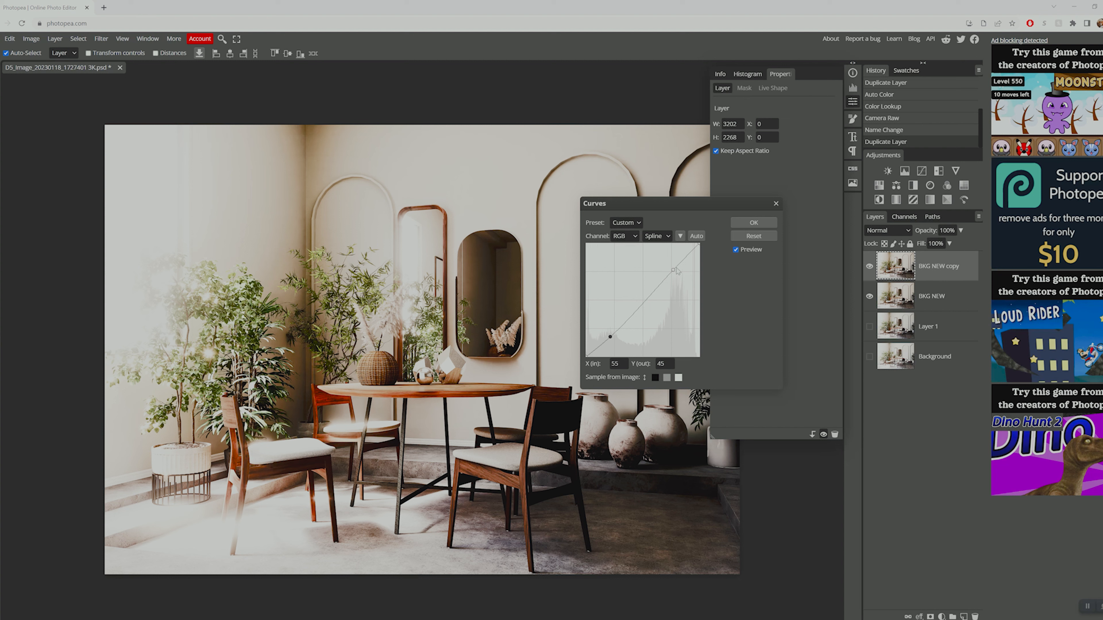
{"action": "left_click_drag", "start_coordinate": [676, 270], "coordinate": [676, 267]}
{"action": "left_click", "coordinate": [755, 223]}
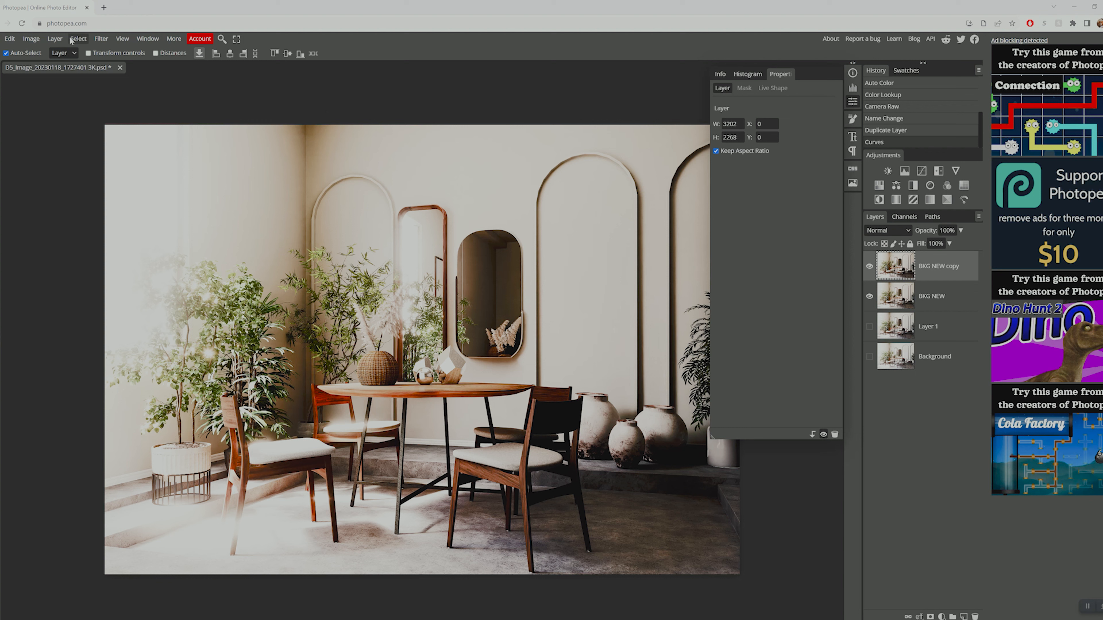
Start a Hue/Saturation adjustment on BKG NEW copy and set the Green range's saturation to 52
{"action": "left_click", "coordinate": [28, 39]}
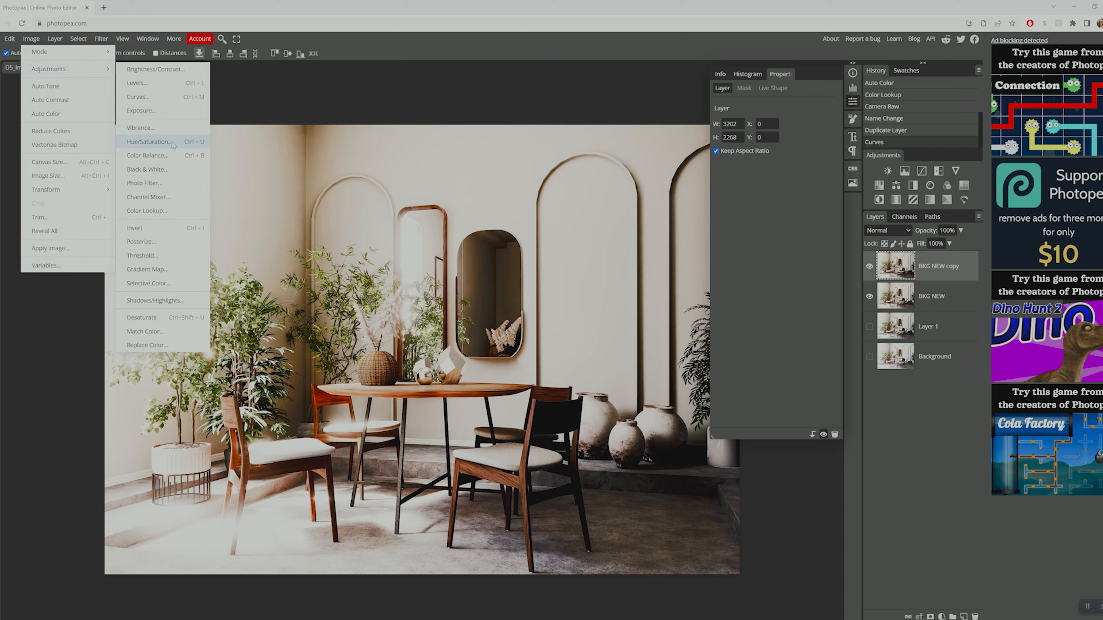
{"action": "left_click", "coordinate": [207, 143]}
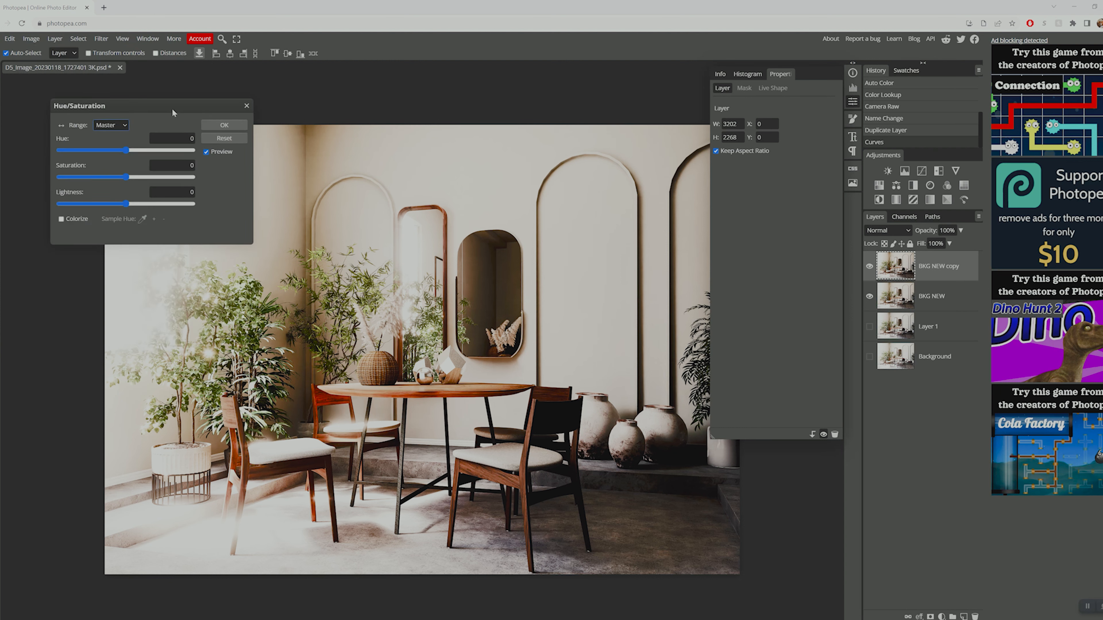
{"action": "left_click_drag", "start_coordinate": [173, 113], "coordinate": [623, 295]}
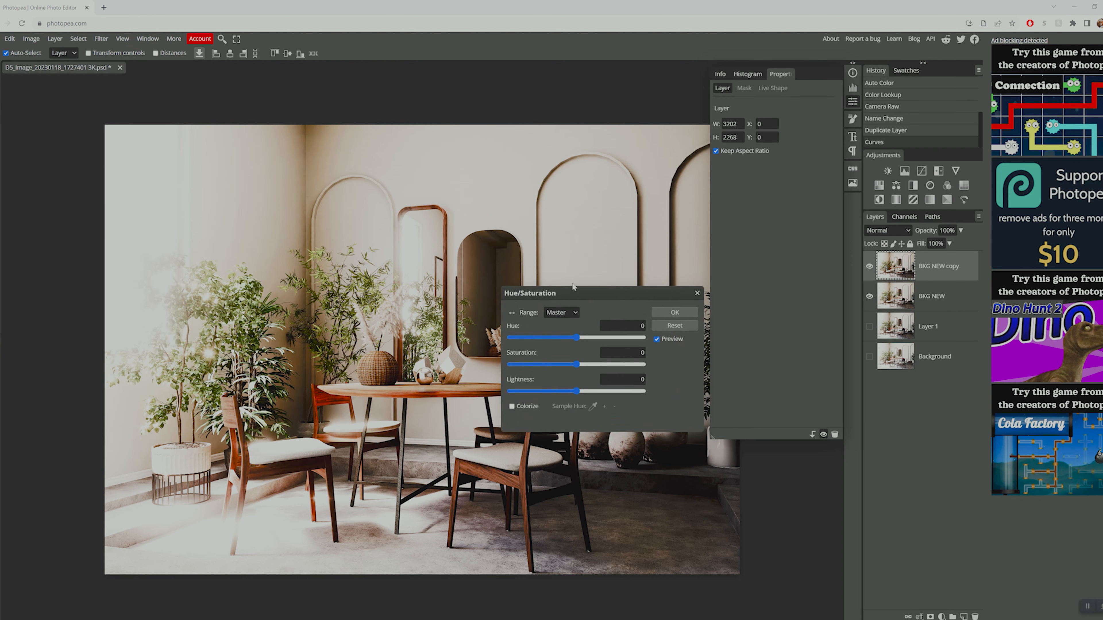
{"action": "left_click", "coordinate": [561, 314]}
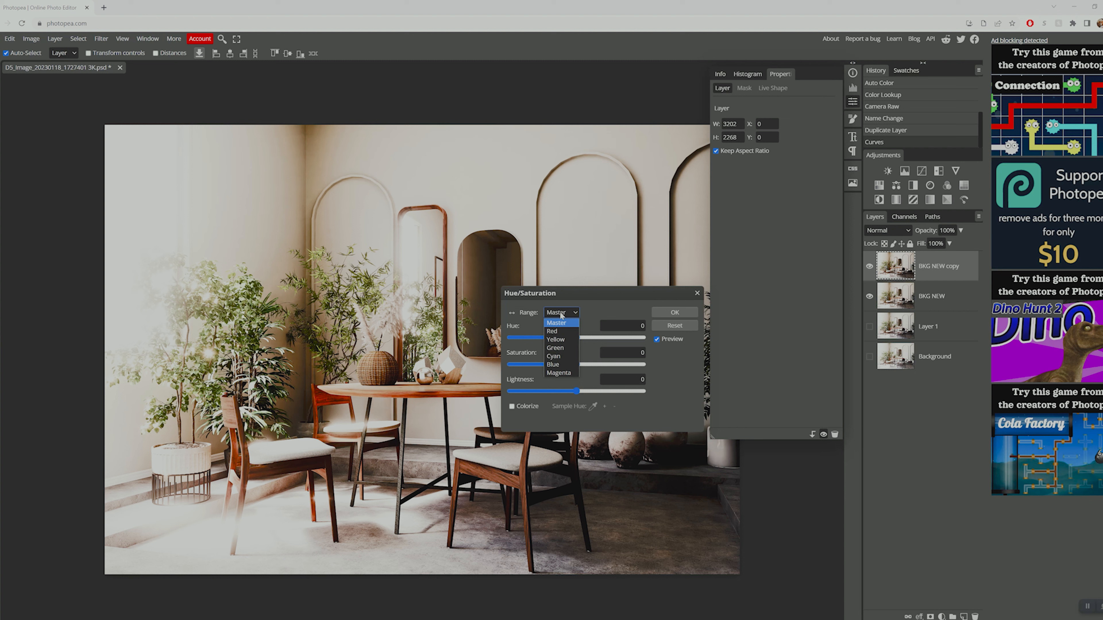
{"action": "left_click", "coordinate": [559, 348]}
{"action": "left_click_drag", "start_coordinate": [575, 290], "coordinate": [647, 323]}
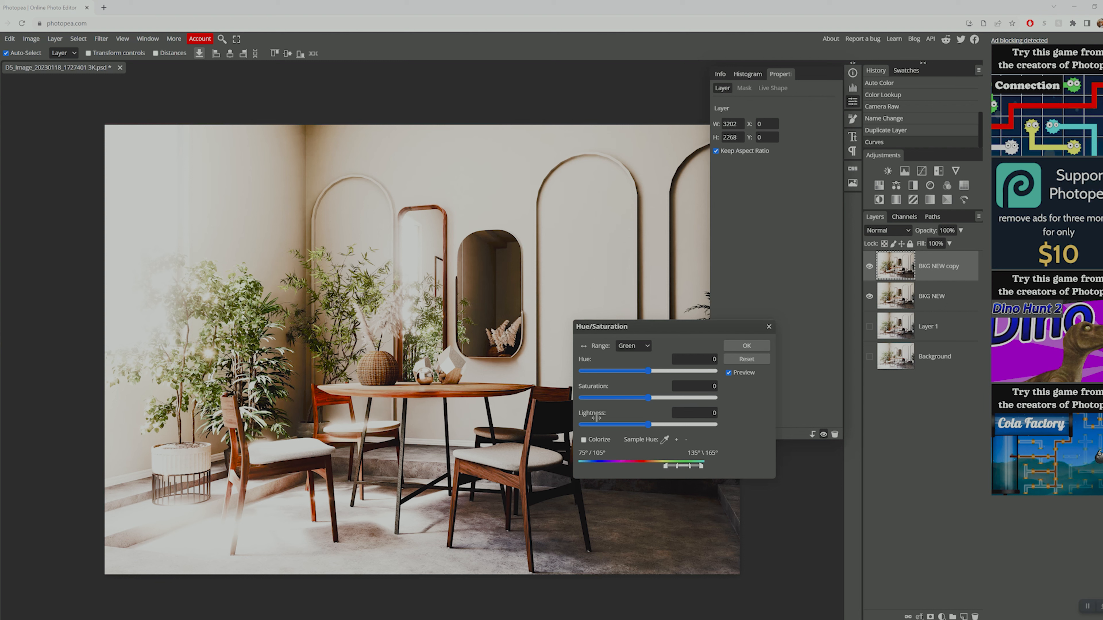
{"action": "left_click_drag", "start_coordinate": [648, 398], "coordinate": [683, 400]}
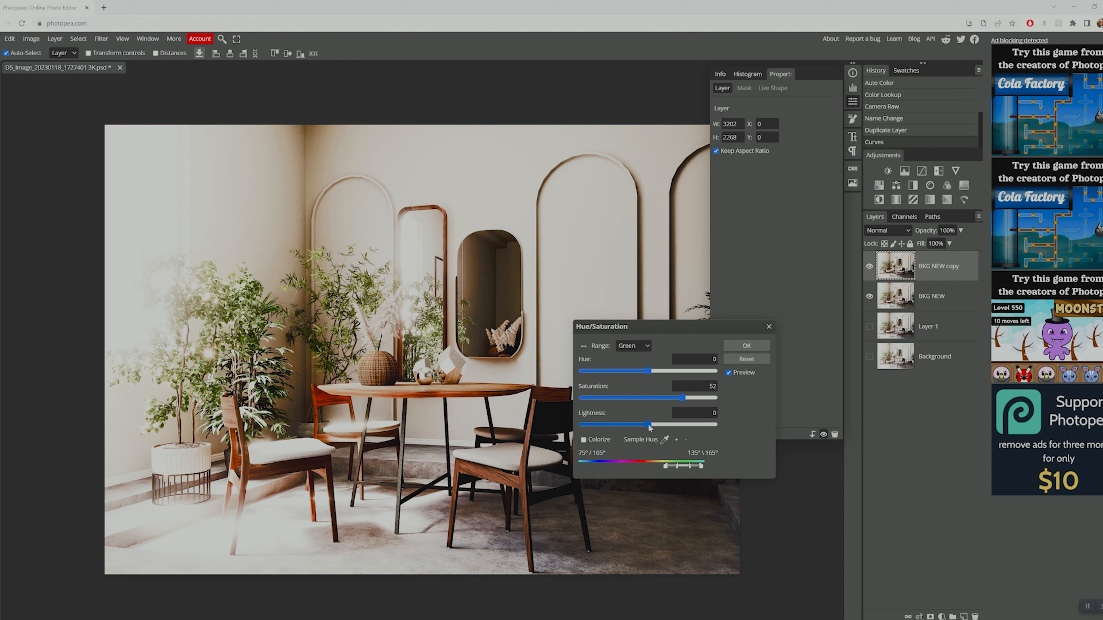
Set the Green range's lightness to 41, shift its hue slightly, and apply the Hue/Saturation adjustment
{"action": "left_click_drag", "start_coordinate": [653, 425], "coordinate": [644, 423]}
{"action": "left_click_drag", "start_coordinate": [620, 424], "coordinate": [687, 425]}
{"action": "left_click", "coordinate": [699, 427]}
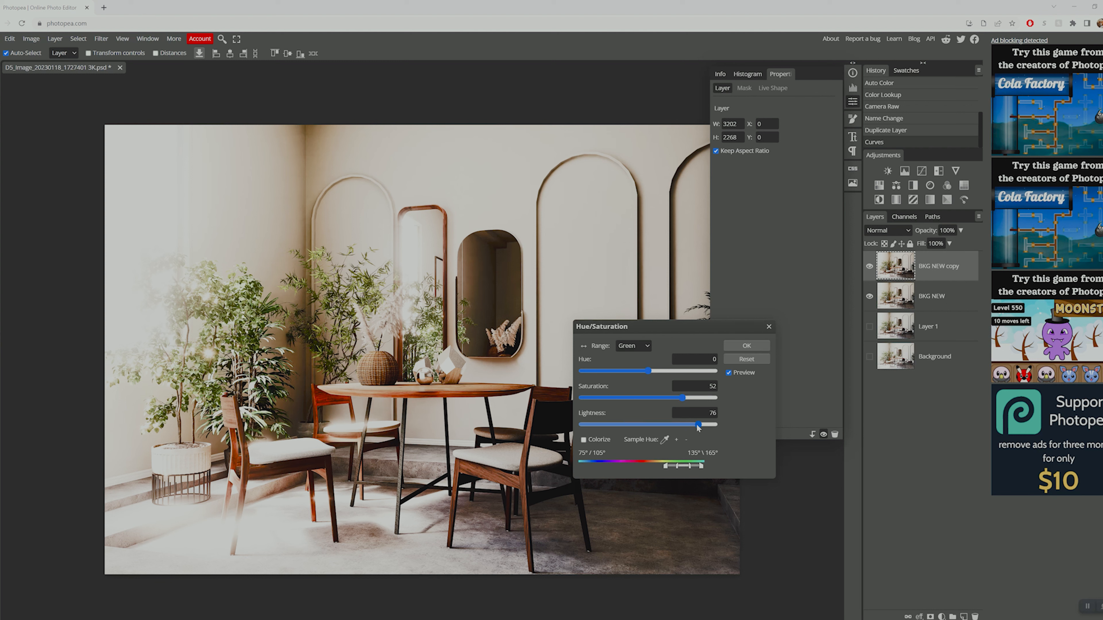
{"action": "left_click", "coordinate": [676, 426]}
{"action": "left_click", "coordinate": [674, 426]}
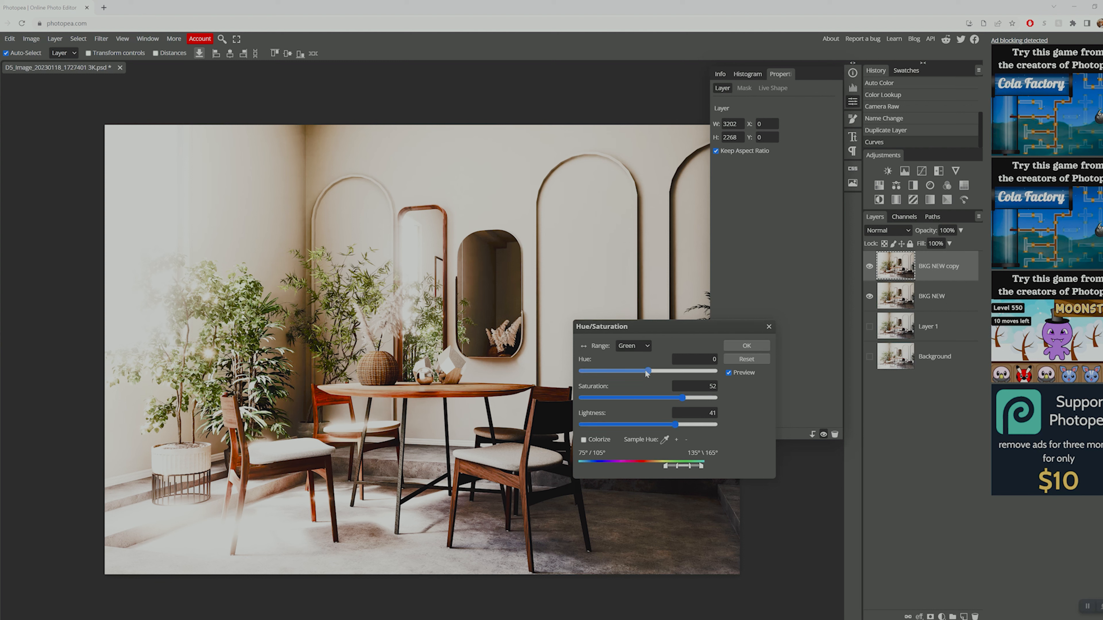
{"action": "mouse_move", "coordinate": [646, 372]}
{"action": "left_mouse_down"}
{"action": "mouse_move", "coordinate": [665, 372]}
{"action": "mouse_move", "coordinate": [652, 373]}
{"action": "left_mouse_up"}
{"action": "left_click", "coordinate": [747, 347]}
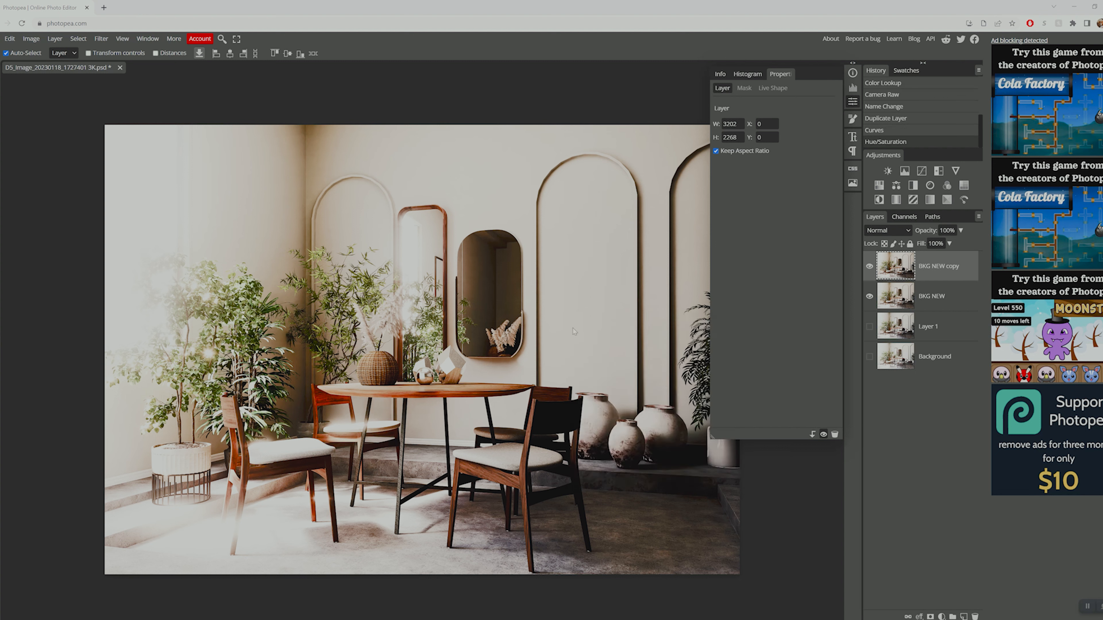
Hide BKG NEW, show the Background layer, and compare the original with BKG NEW copy by switching the copy's visibility
{"action": "left_click", "coordinate": [870, 296]}
{"action": "left_click", "coordinate": [870, 356]}
{"action": "left_click", "coordinate": [869, 267]}
{"action": "left_click", "coordinate": [869, 266]}
{"action": "left_click", "coordinate": [869, 267]}
{"action": "left_click", "coordinate": [869, 267]}
Merge BKG NEW copy down into the BKG NEW layer
{"action": "right_click", "coordinate": [921, 268]}
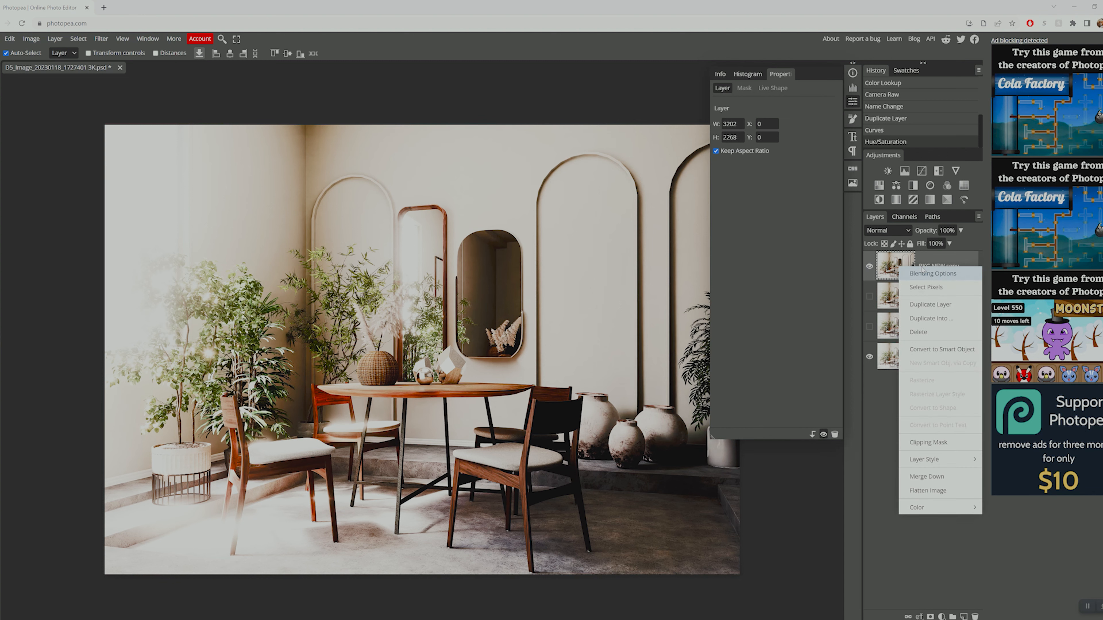
{"action": "left_click", "coordinate": [926, 477]}
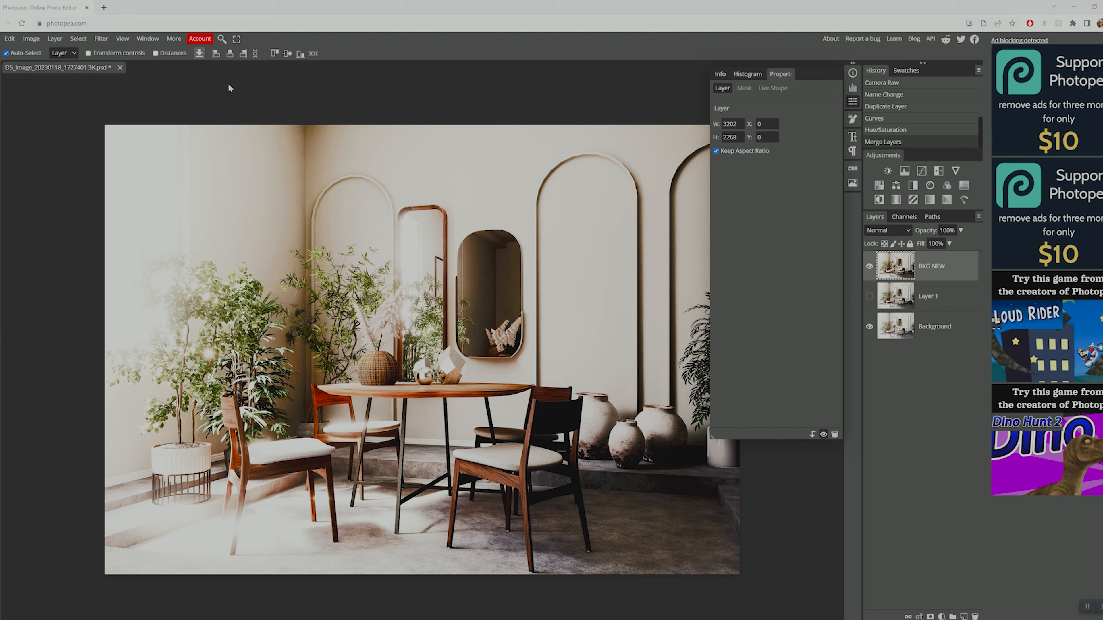
Start Color Balance on BKG NEW and set the midtones to Cyan - Red 26, Magenta - Green 0, and Yellow - Blue slightly toward yellow
{"action": "left_click", "coordinate": [34, 41]}
{"action": "mouse_move", "coordinate": [52, 70]}
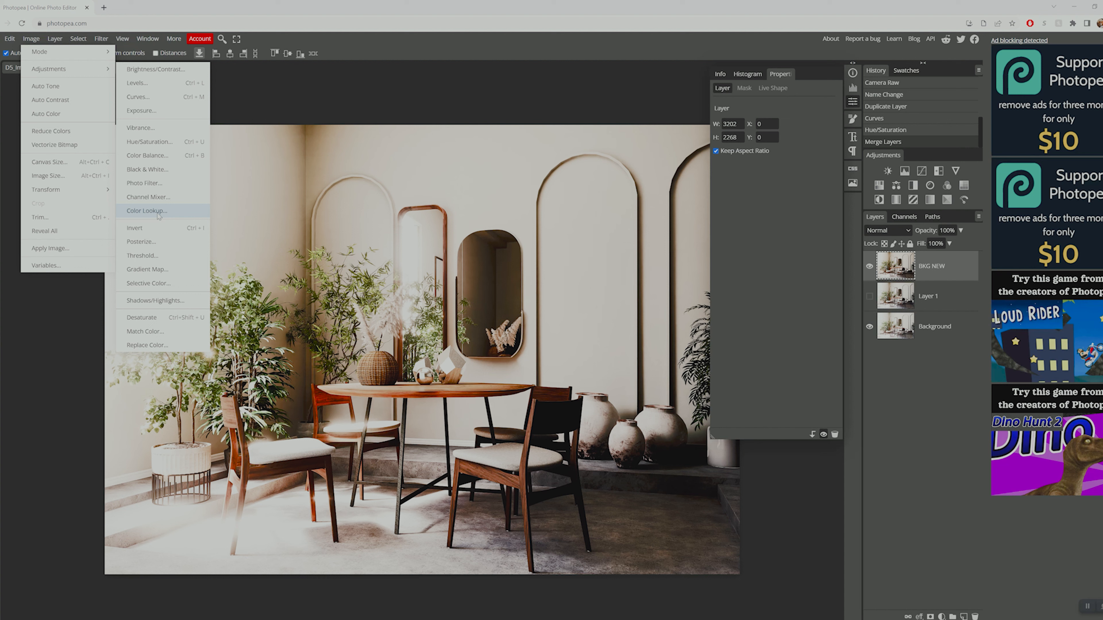
{"action": "left_click", "coordinate": [153, 160]}
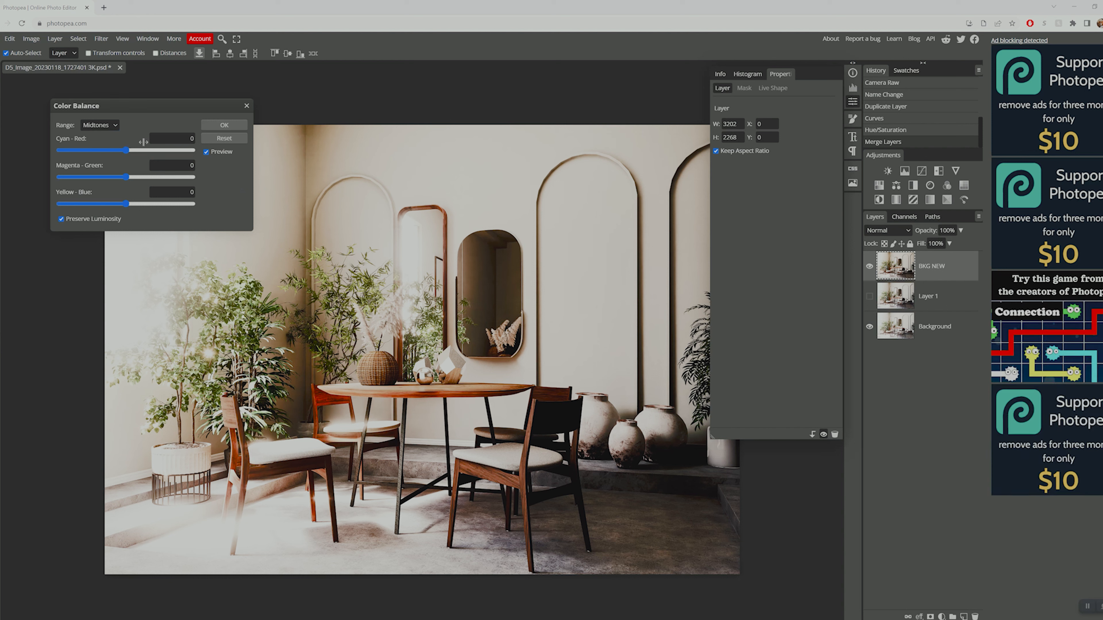
{"action": "left_click_drag", "start_coordinate": [127, 151], "coordinate": [141, 152]}
{"action": "left_click_drag", "start_coordinate": [85, 206], "coordinate": [86, 207]}
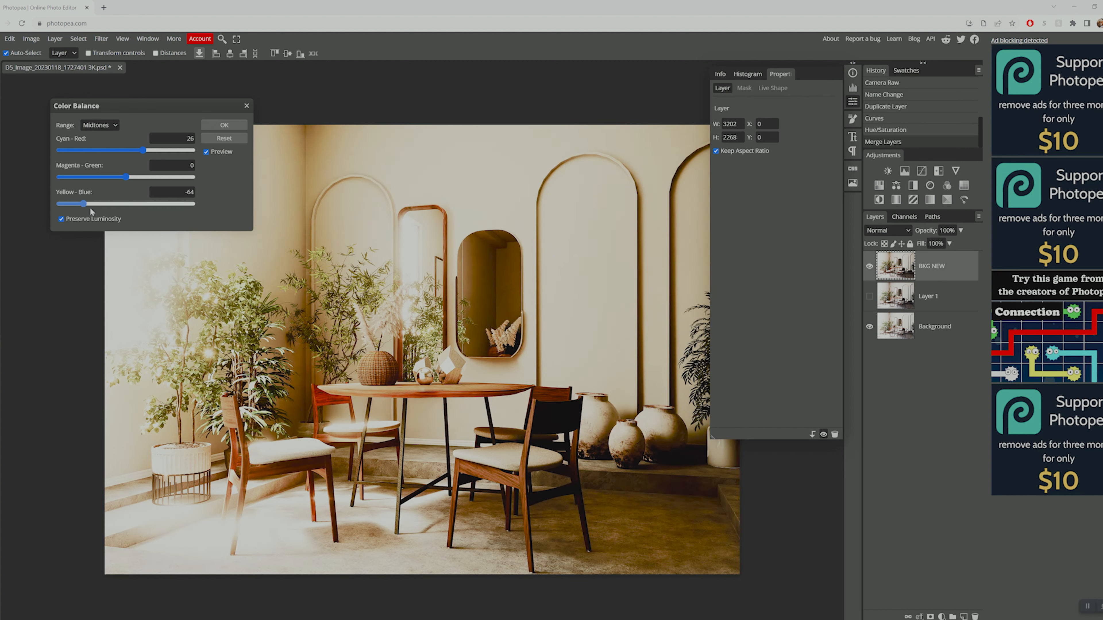
{"action": "left_click_drag", "start_coordinate": [181, 206], "coordinate": [150, 206]}
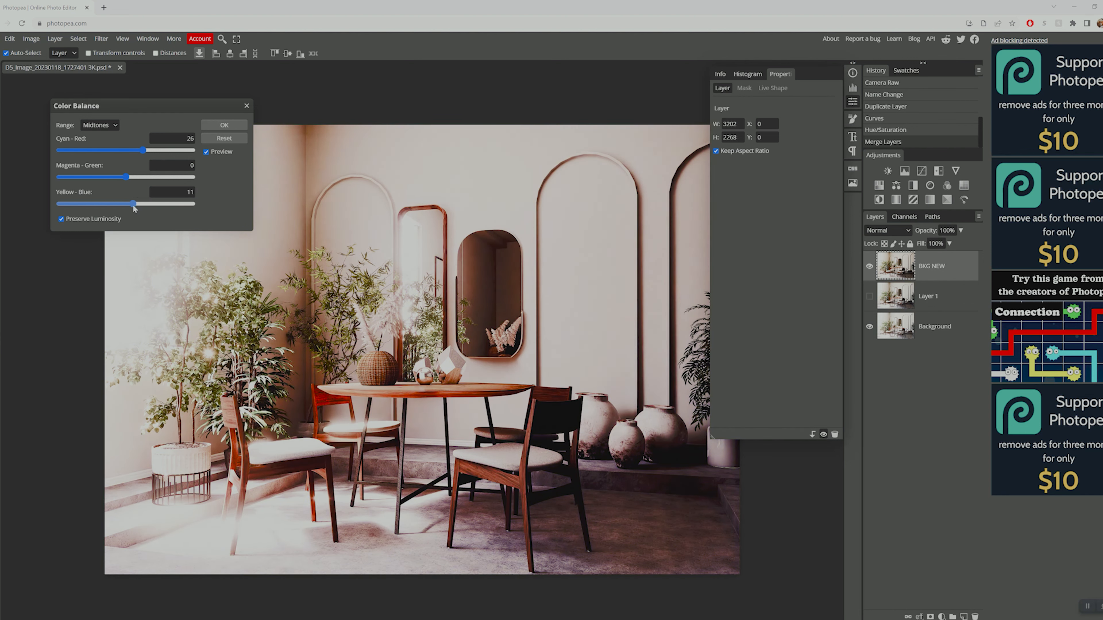
{"action": "mouse_move", "coordinate": [126, 177]}
{"action": "left_mouse_down"}
{"action": "mouse_move", "coordinate": [90, 177]}
{"action": "mouse_move", "coordinate": [145, 177]}
{"action": "left_mouse_up"}
{"action": "left_click", "coordinate": [191, 166]}
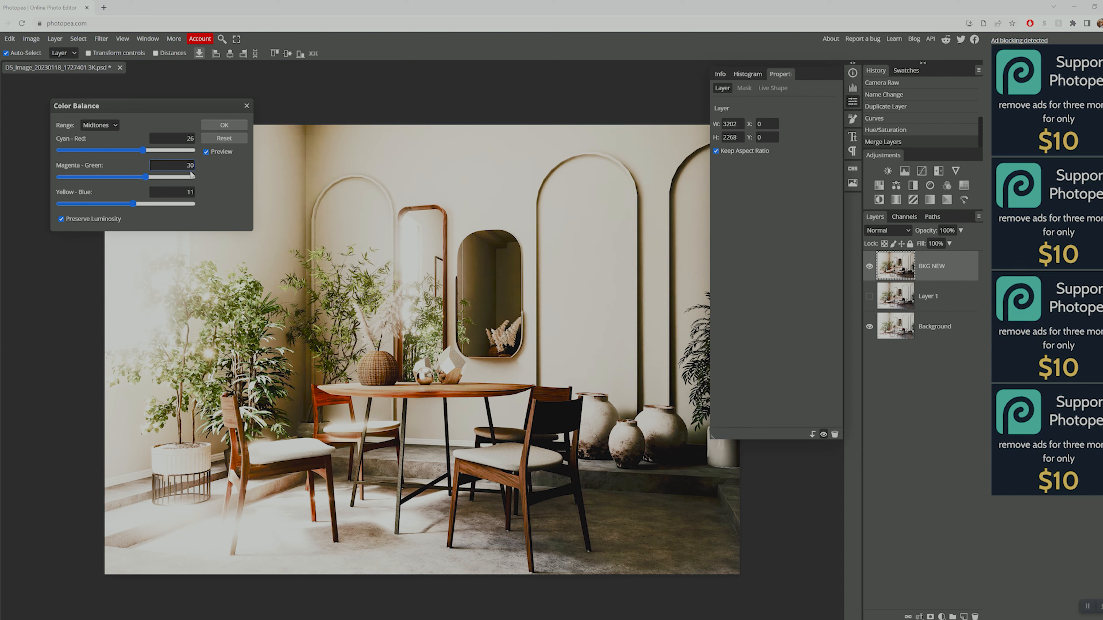
{"action": "key", "text": "Return"}
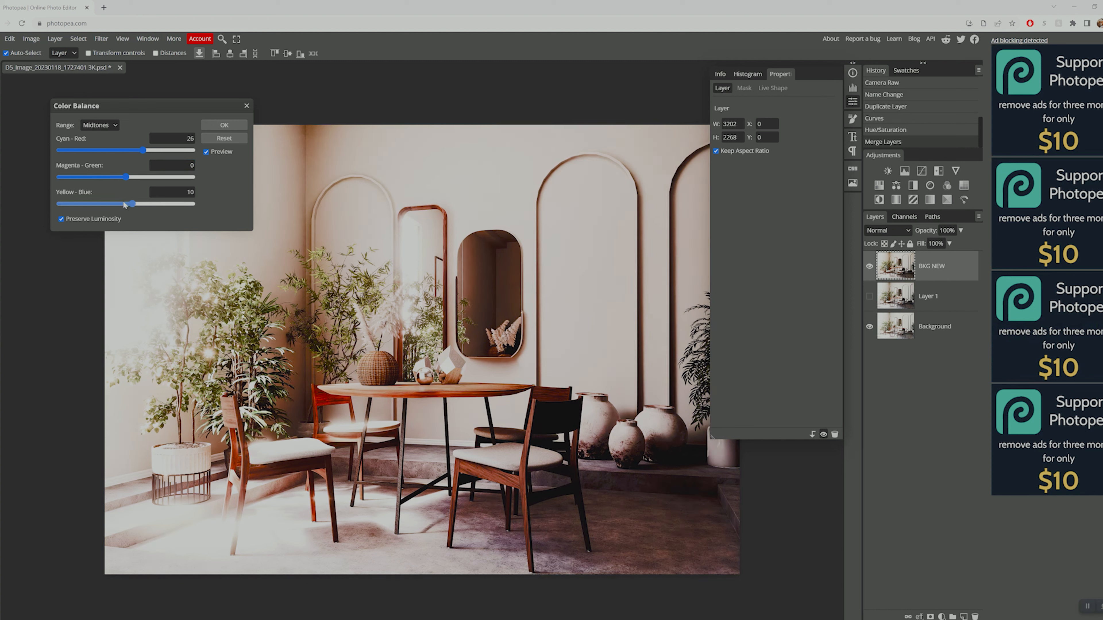
{"action": "left_click_drag", "start_coordinate": [123, 204], "coordinate": [121, 203]}
Fine-tune the Cyan - Red and Yellow - Blue balance of the Highlights range and apply the Color Balance adjustment to BKG NEW
{"action": "left_click", "coordinate": [98, 126]}
{"action": "left_click", "coordinate": [97, 152]}
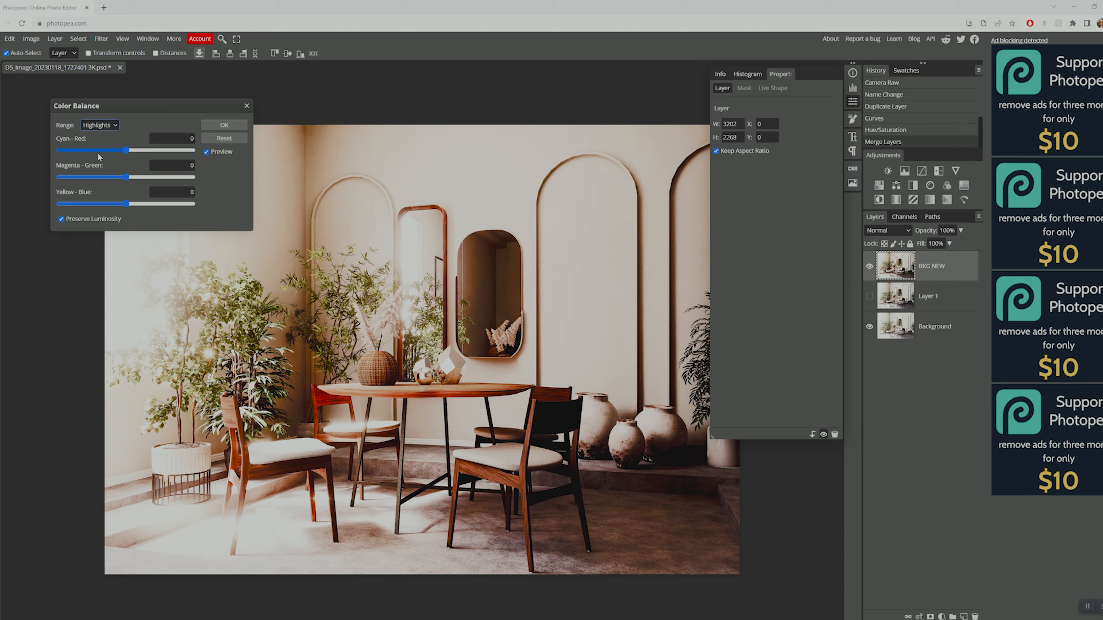
{"action": "mouse_move", "coordinate": [126, 204]}
{"action": "left_mouse_down"}
{"action": "mouse_move", "coordinate": [104, 203]}
{"action": "mouse_move", "coordinate": [125, 204]}
{"action": "left_mouse_up"}
{"action": "left_click", "coordinate": [120, 151]}
{"action": "left_click_drag", "start_coordinate": [118, 151], "coordinate": [133, 152]}
{"action": "left_click_drag", "start_coordinate": [129, 152], "coordinate": [126, 151]}
{"action": "left_click", "coordinate": [221, 126]}
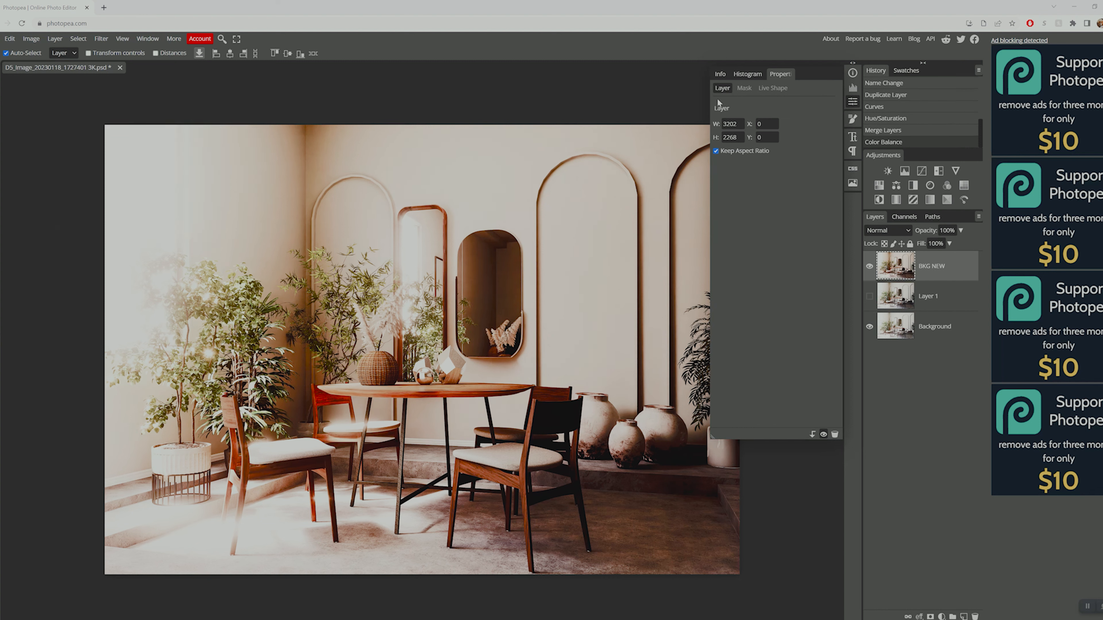
Compare BKG NEW with the original by switching its visibility off and on, and make Layer 1 visible
{"action": "left_click", "coordinate": [868, 267]}
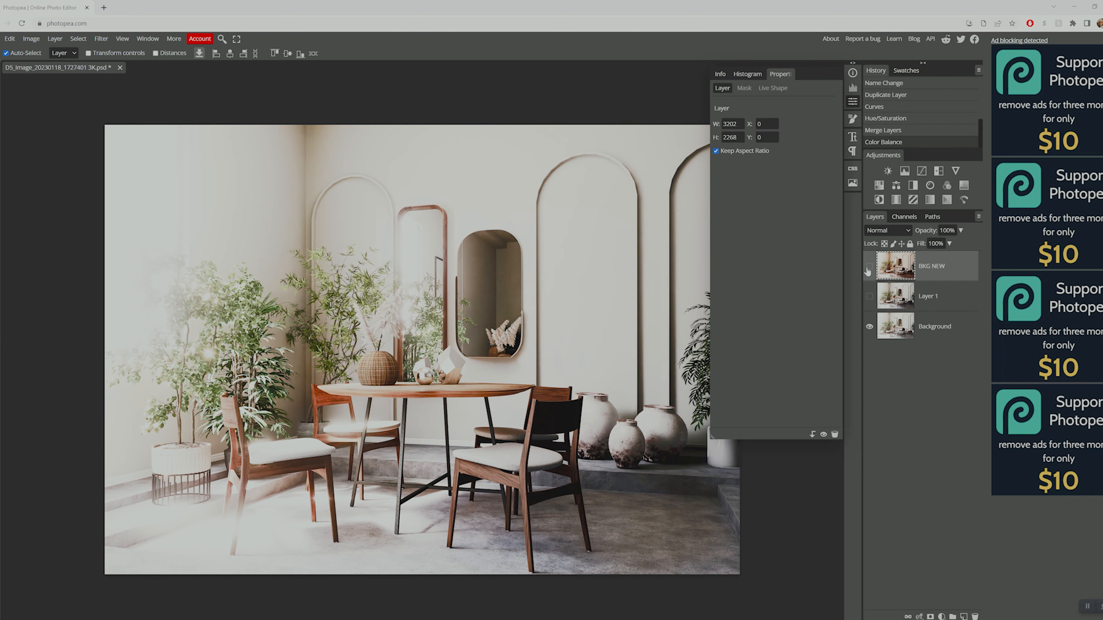
{"action": "left_click", "coordinate": [868, 268]}
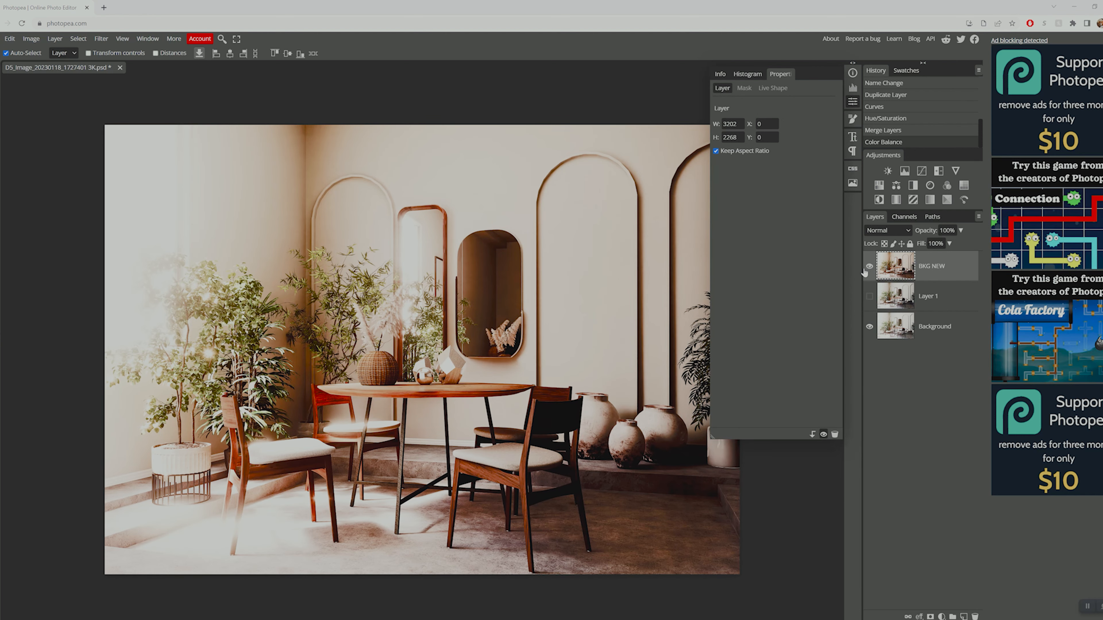
{"action": "left_click", "coordinate": [931, 331]}
{"action": "right_click", "coordinate": [938, 334]}
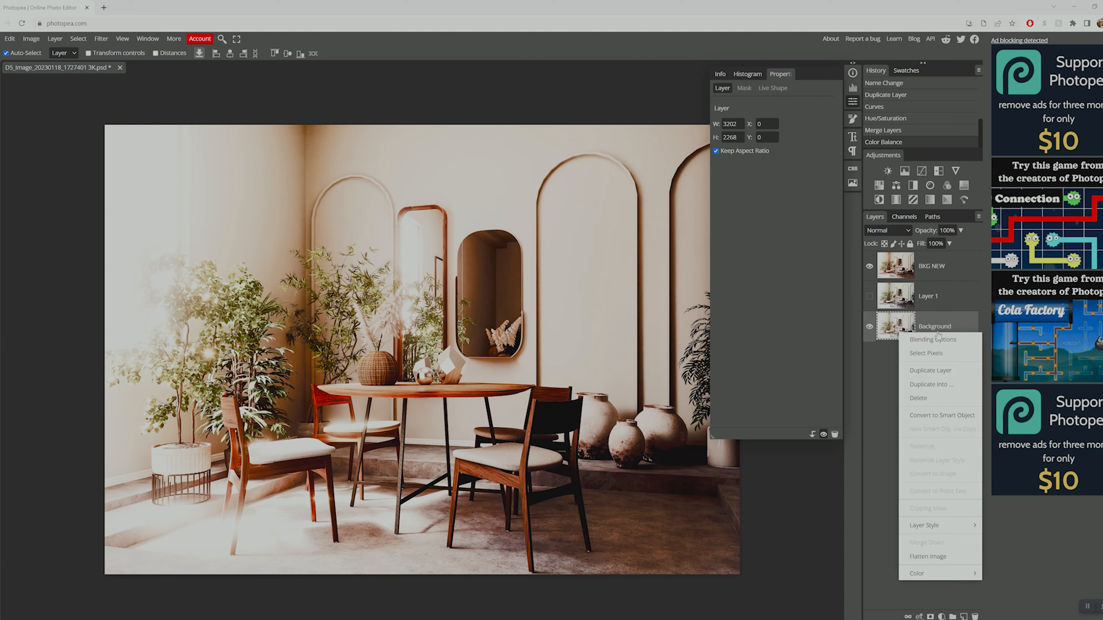
{"action": "left_click", "coordinate": [946, 299]}
{"action": "left_click", "coordinate": [944, 299]}
{"action": "left_click", "coordinate": [870, 298]}
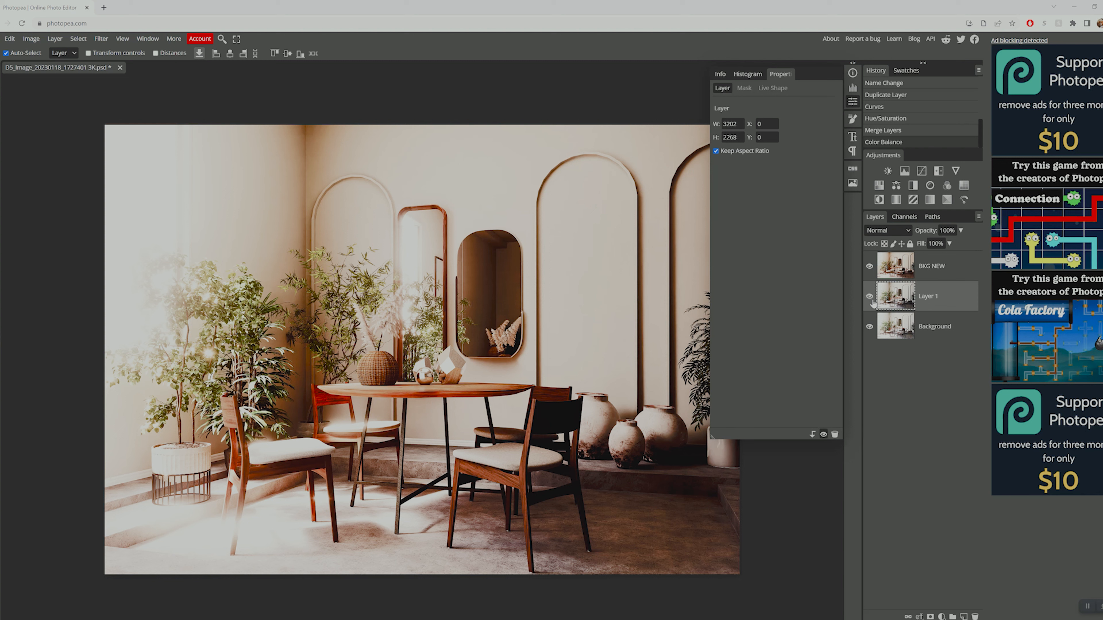
Lower the opacity of BKG NEW to 87% and check the effect by switching the layer's visibility
{"action": "left_click", "coordinate": [939, 269]}
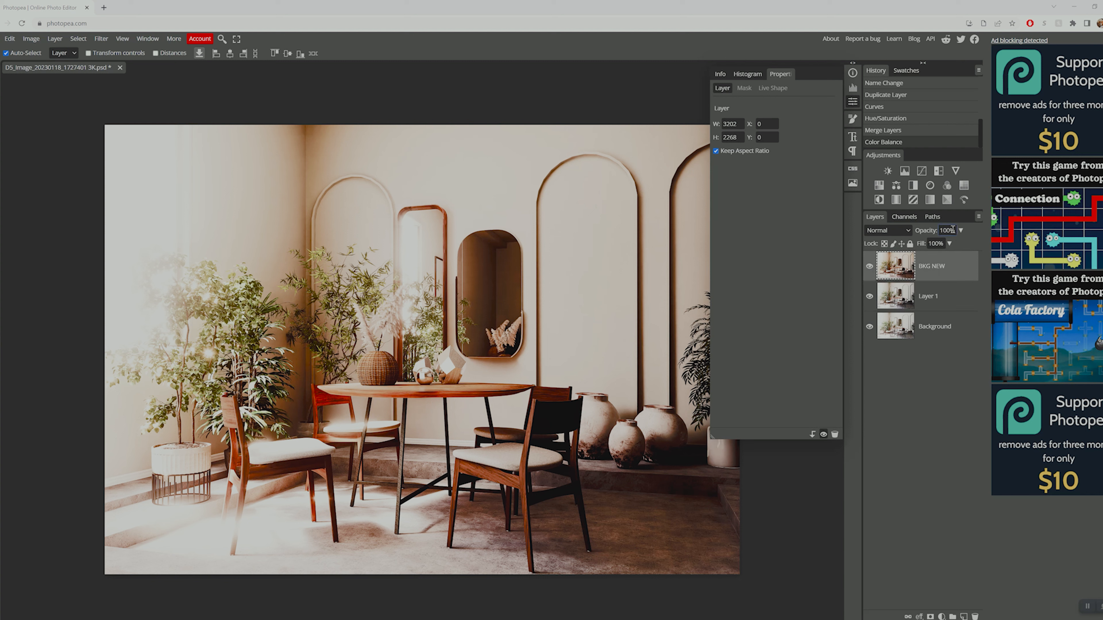
{"action": "left_click", "coordinate": [960, 231]}
{"action": "left_click_drag", "start_coordinate": [962, 244], "coordinate": [955, 246]}
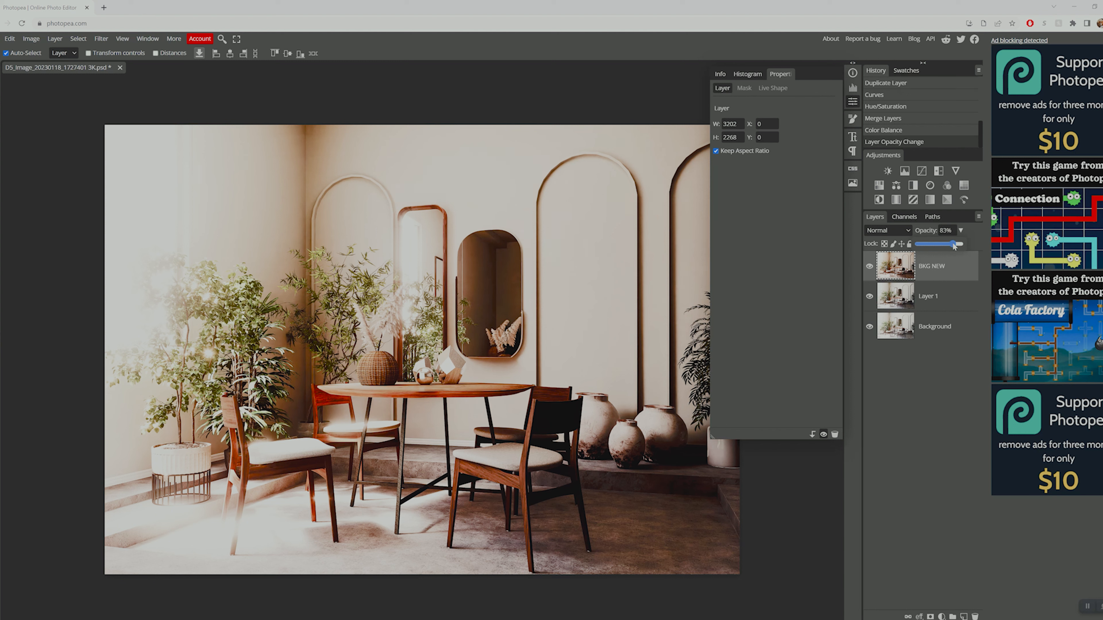
{"action": "left_click_drag", "start_coordinate": [957, 247], "coordinate": [957, 246]}
{"action": "left_click", "coordinate": [869, 266]}
{"action": "left_click", "coordinate": [870, 266]}
Merge BKG NEW down into Layer 1 and duplicate the merged layer
{"action": "right_click", "coordinate": [947, 270]}
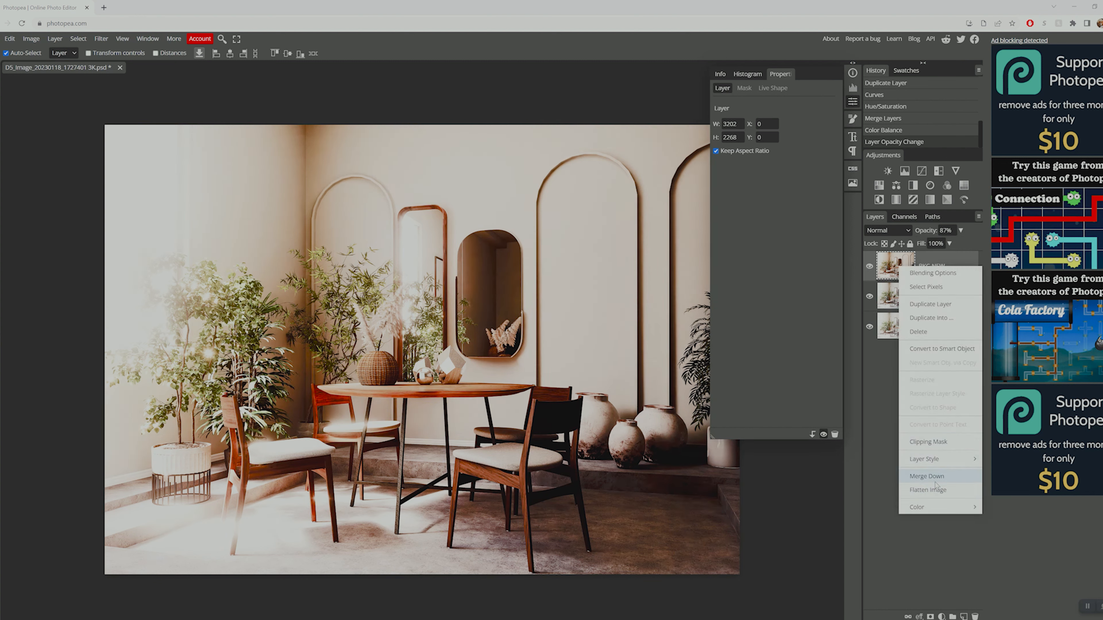
{"action": "left_click", "coordinate": [926, 476]}
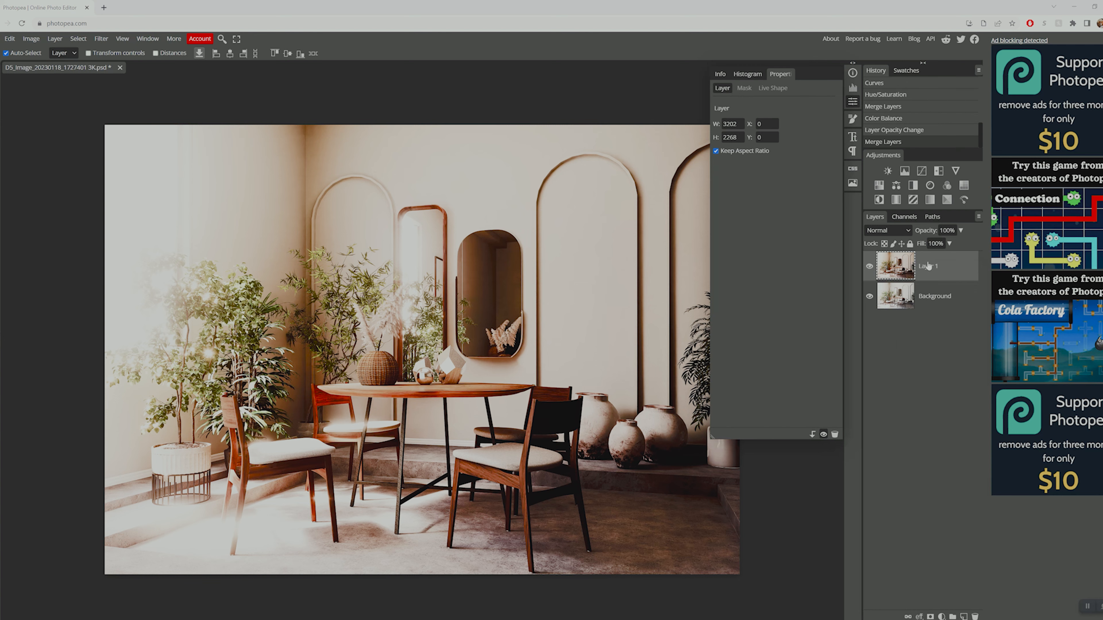
{"action": "right_click", "coordinate": [928, 266]}
{"action": "left_click", "coordinate": [930, 300]}
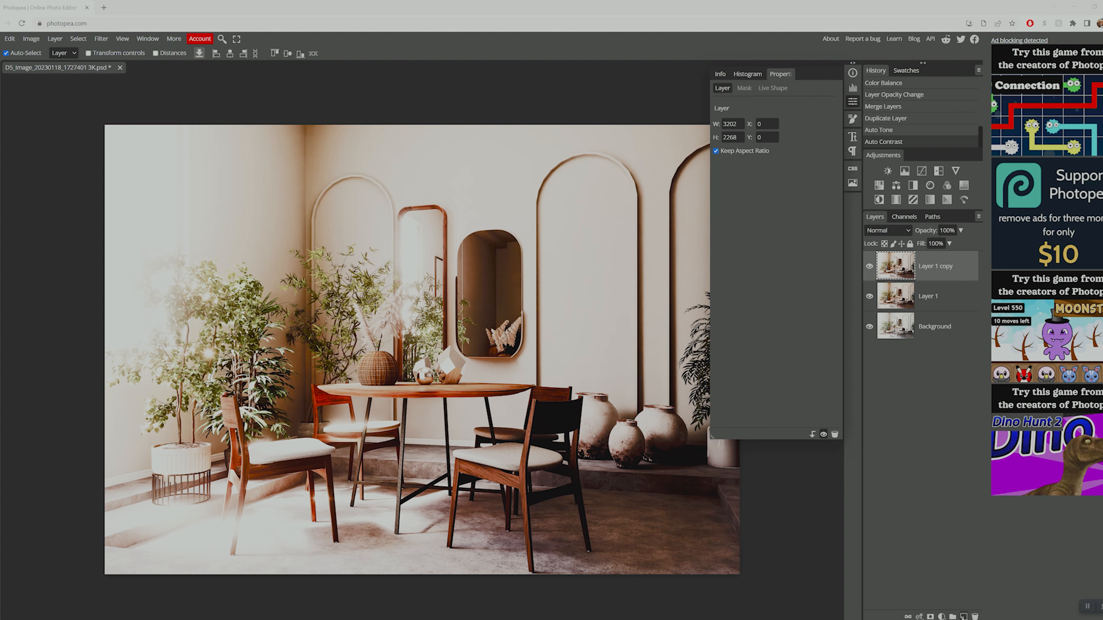
Add a new empty layer above Layer 1 copy and enlarge the Brush tool to 1500 px
{"action": "left_click", "coordinate": [963, 617]}
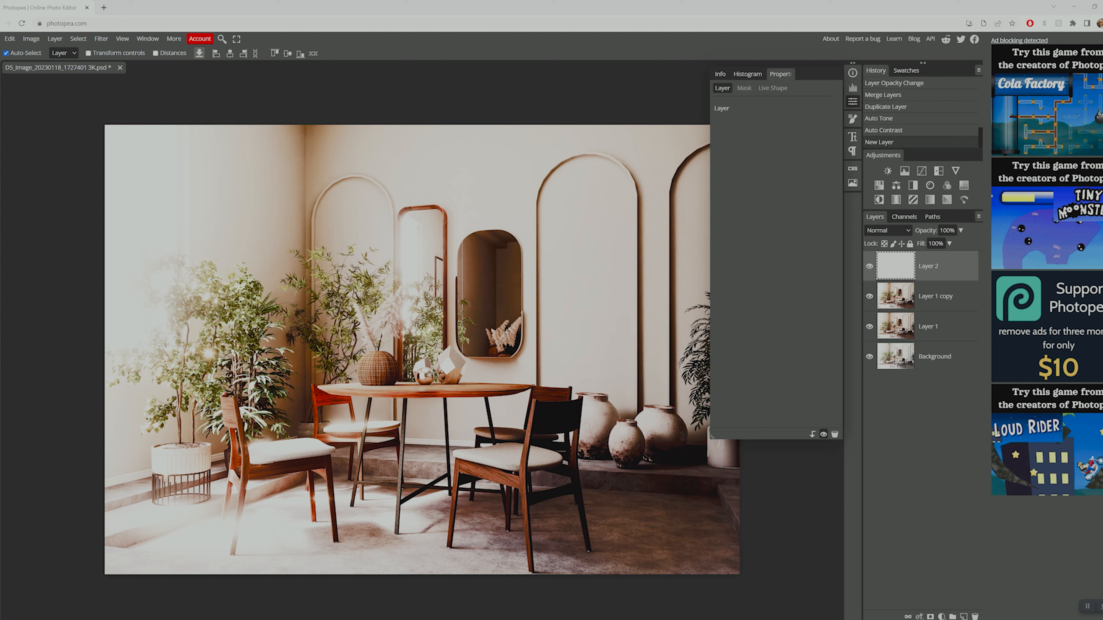
{"action": "right_click", "coordinate": [1, 167]}
{"action": "left_click", "coordinate": [42, 166]}
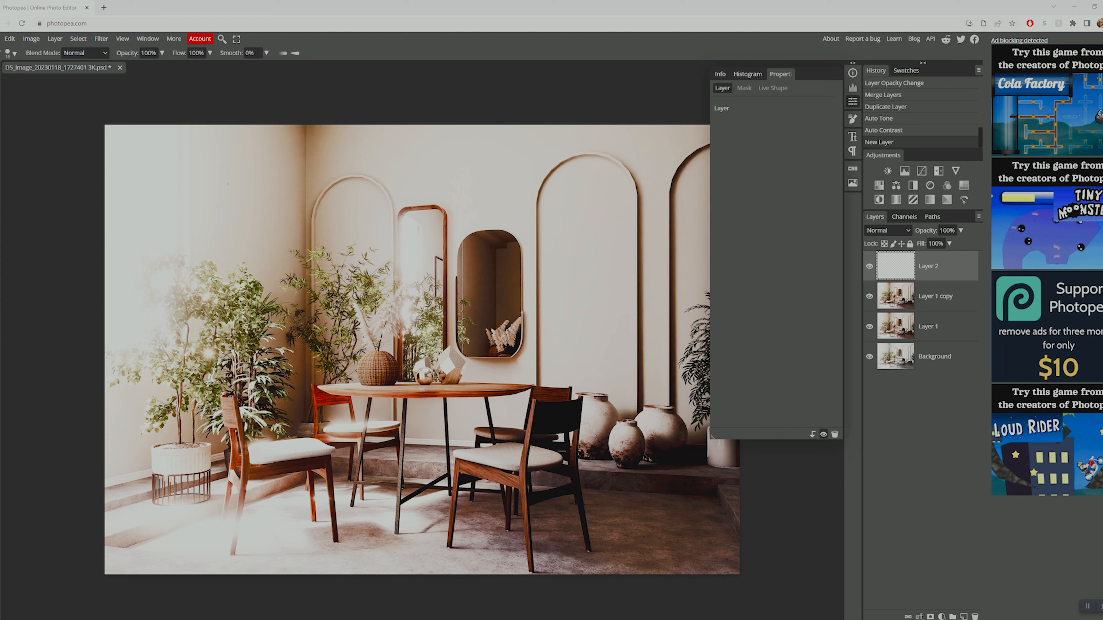
{"action": "key", "text": "bracketright"}
{"action": "key", "text": "bracketright"}
{"action": "key", "text": "bracketright"}
{"action": "key", "text": "bracketright"}
{"action": "key", "text": "bracketright"}
{"action": "key", "text": "bracketright"}
{"action": "key", "text": "bracketright"}
{"action": "key", "text": "bracketright"}
{"action": "key", "text": "bracketright"}
{"action": "key", "text": "bracketright"}
{"action": "key", "text": "bracketleft"}
{"action": "key", "text": "bracketright"}
{"action": "key", "text": "bracketright"}
{"action": "key", "text": "bracketright"}
{"action": "key", "text": "bracketright"}
Try two hard-edged white brush dabs over the plants and the bright wall corner, and undo both
{"action": "left_click", "coordinate": [264, 304]}
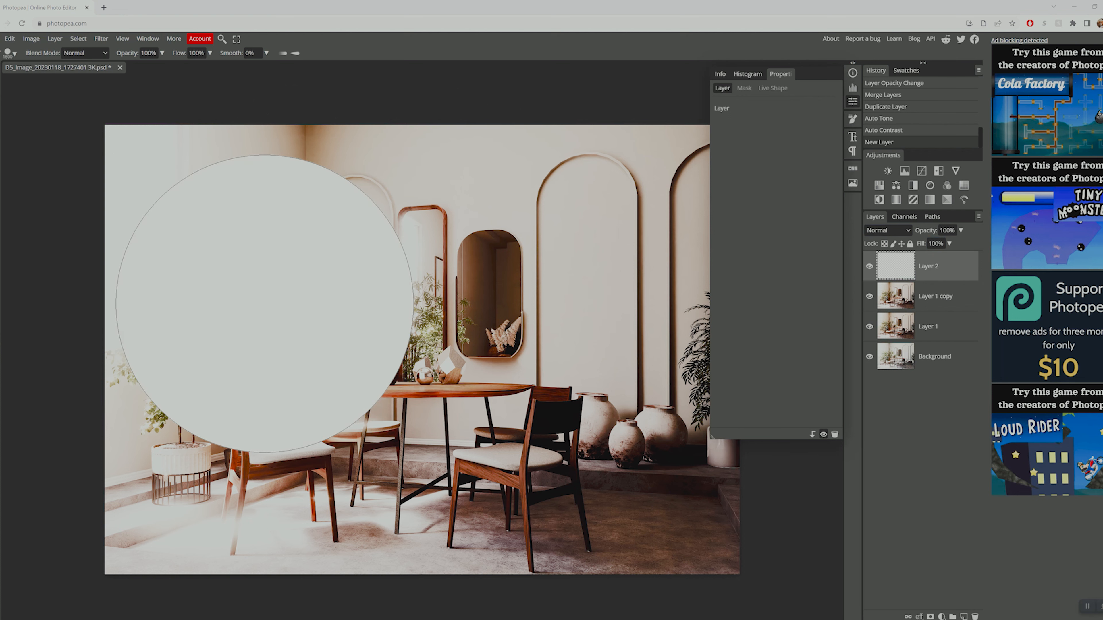
{"action": "left_click", "coordinate": [113, 221]}
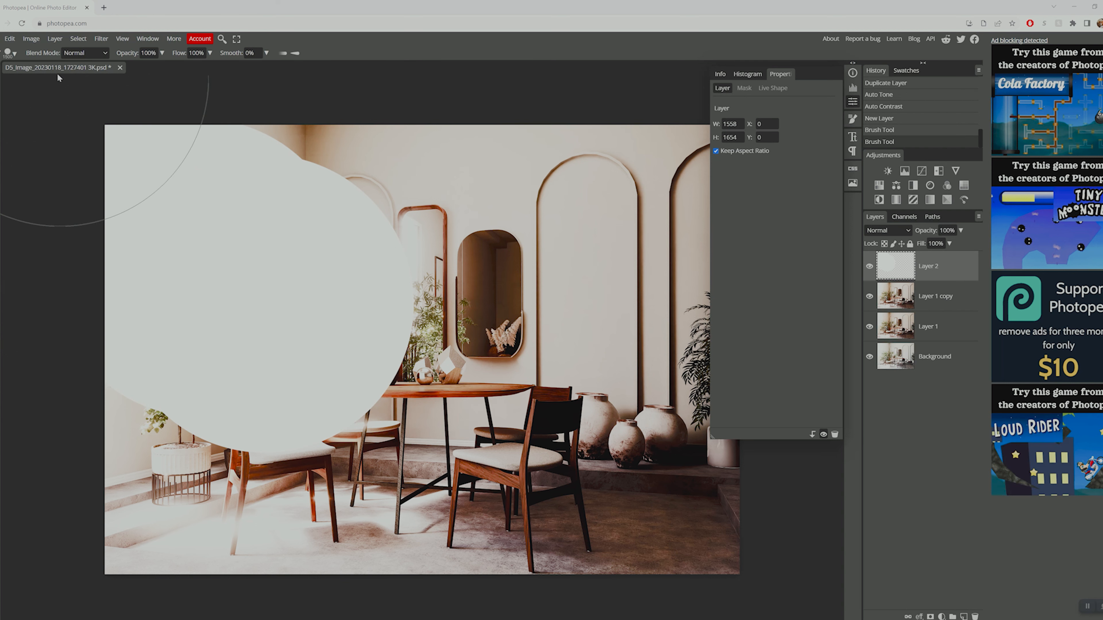
{"action": "key", "text": "ctrl+z"}
{"action": "key", "text": "ctrl+z"}
Choose the soft round brush with 0% hardness, enlarge it, and paint a soft white glow over the bright wall and plants on Layer 2
{"action": "left_click", "coordinate": [14, 54]}
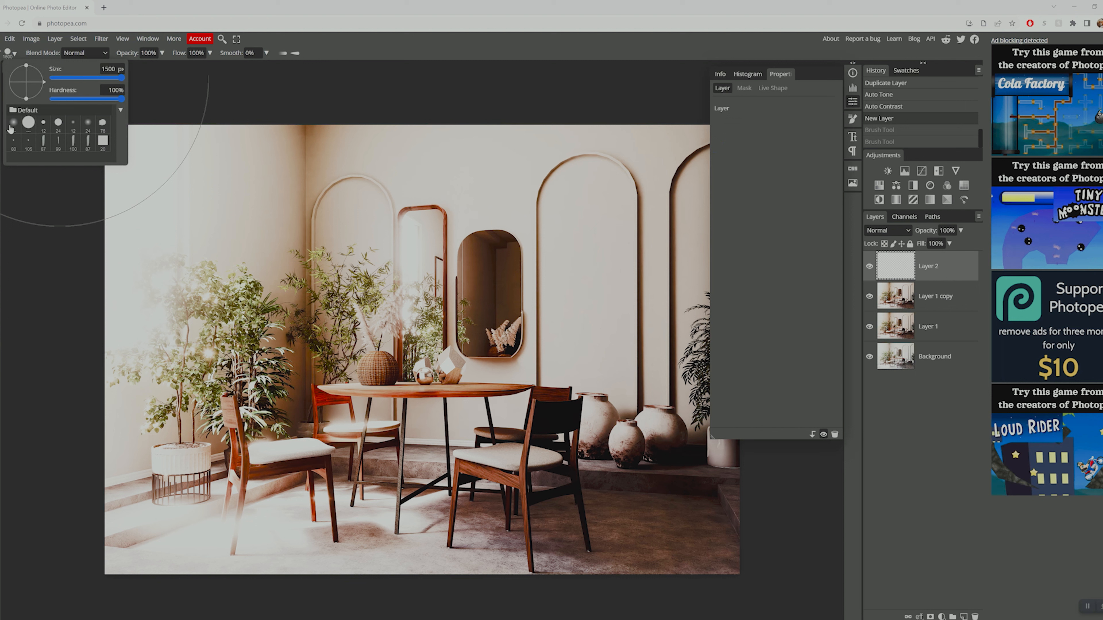
{"action": "left_click", "coordinate": [10, 126]}
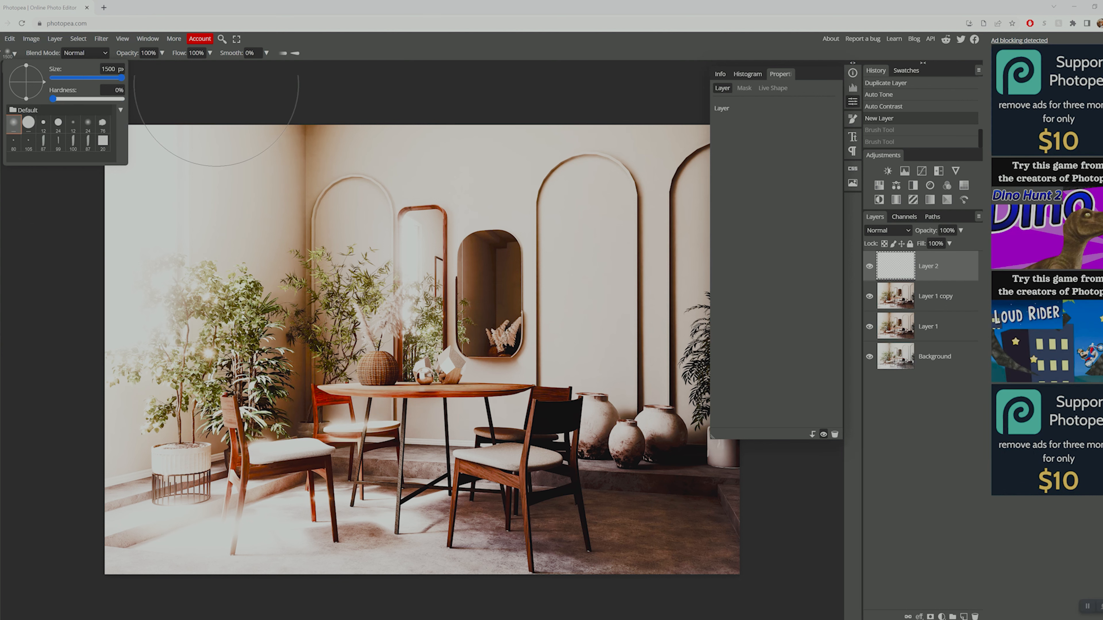
{"action": "left_click", "coordinate": [153, 190]}
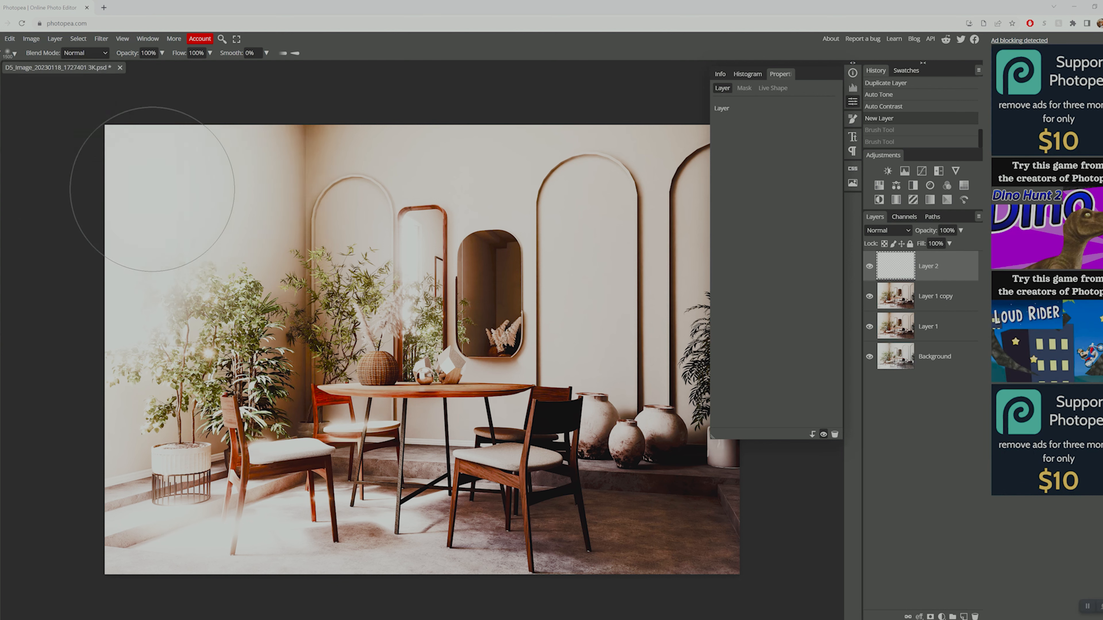
{"action": "left_click", "coordinate": [306, 291]}
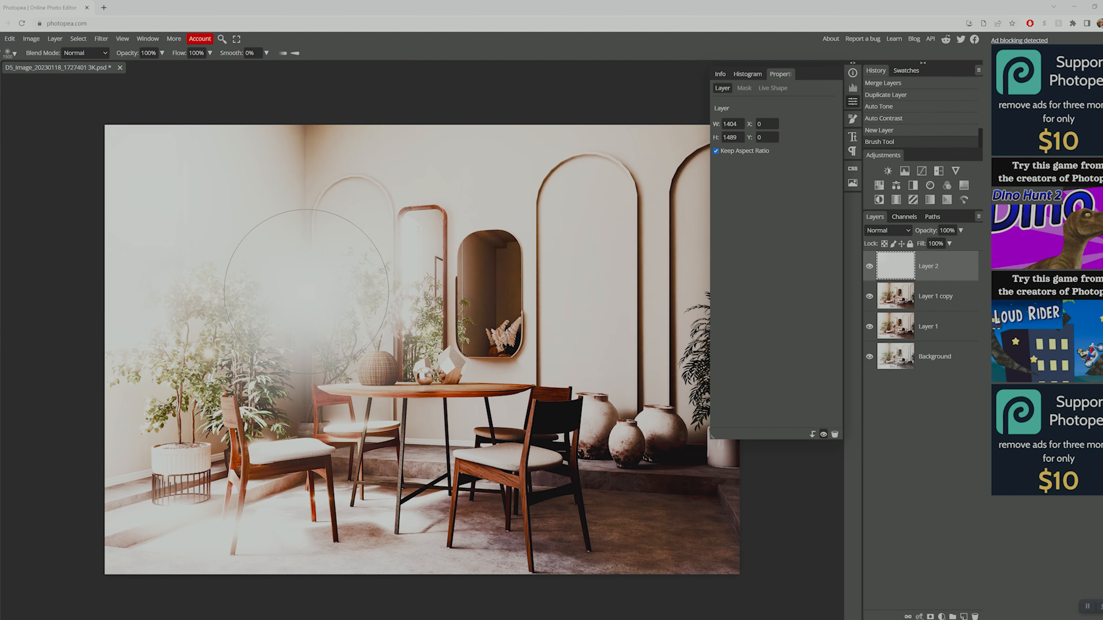
{"action": "key", "text": "ctrl+z"}
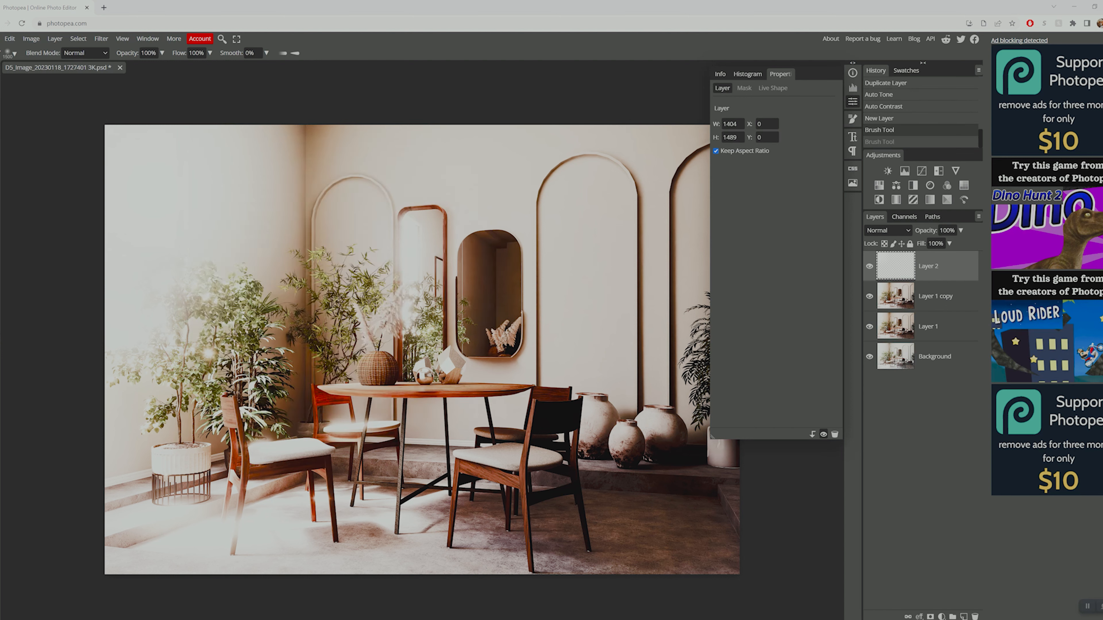
{"action": "key", "text": "bracketright"}
{"action": "left_click", "coordinate": [163, 224]}
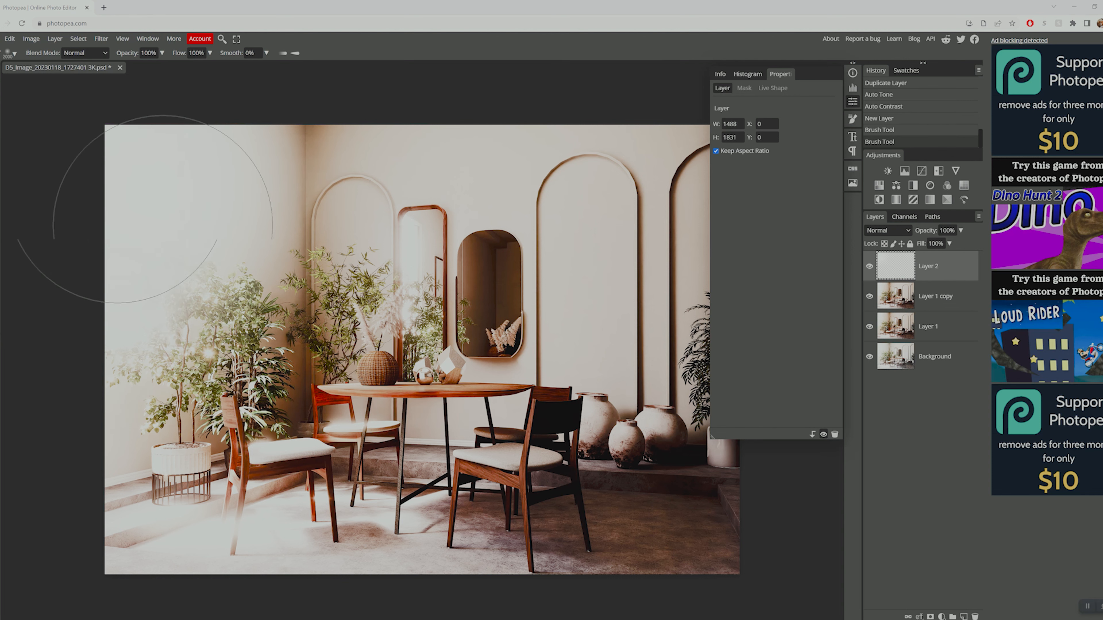
{"action": "left_click", "coordinate": [191, 244]}
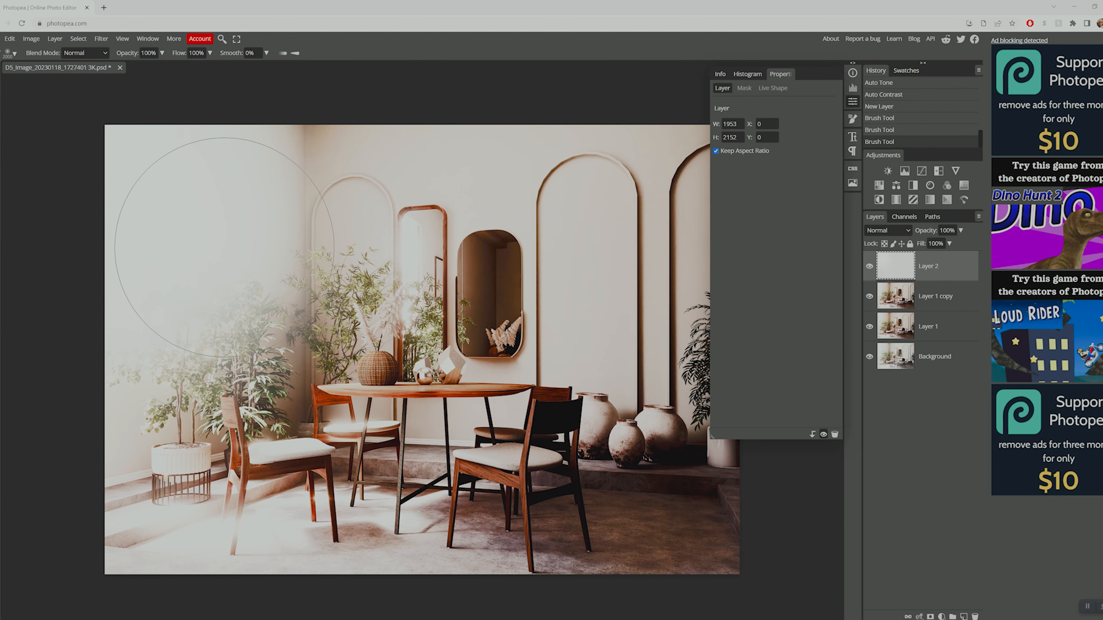
{"action": "left_click", "coordinate": [230, 249]}
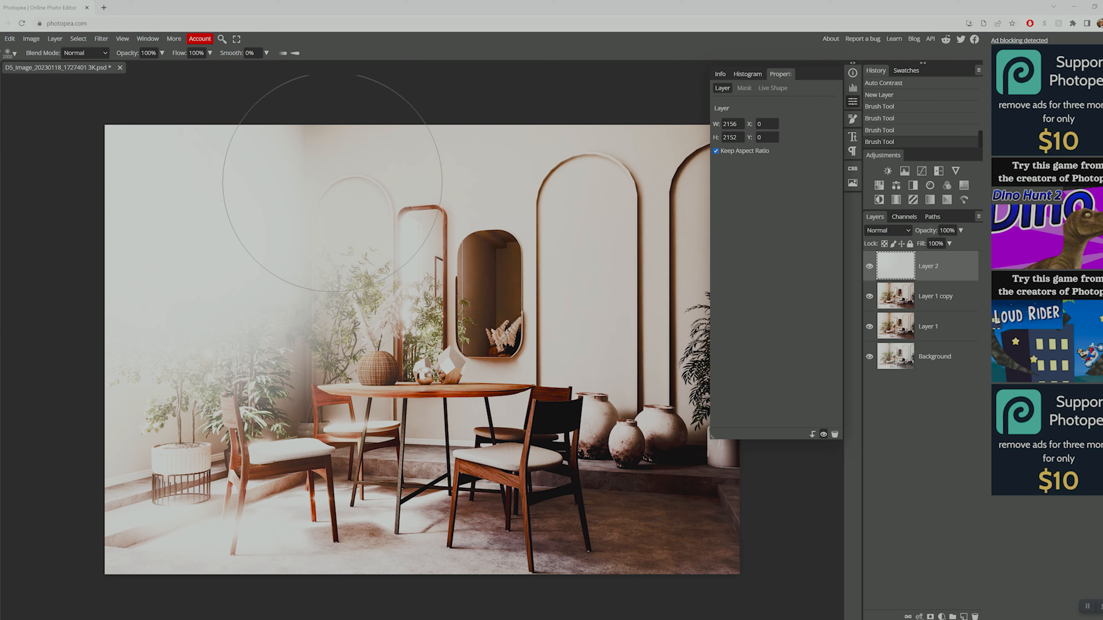
Set Layer 2's blend mode to Screen and lower its opacity to 18%
{"action": "left_click", "coordinate": [894, 230]}
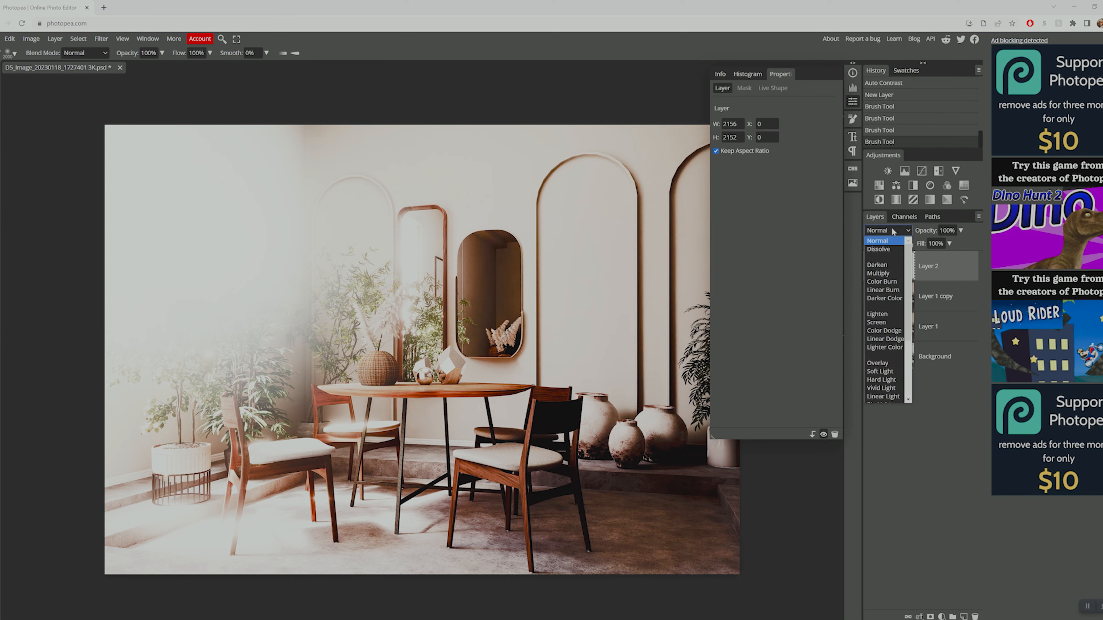
{"action": "left_click", "coordinate": [877, 322]}
{"action": "left_click", "coordinate": [951, 242]}
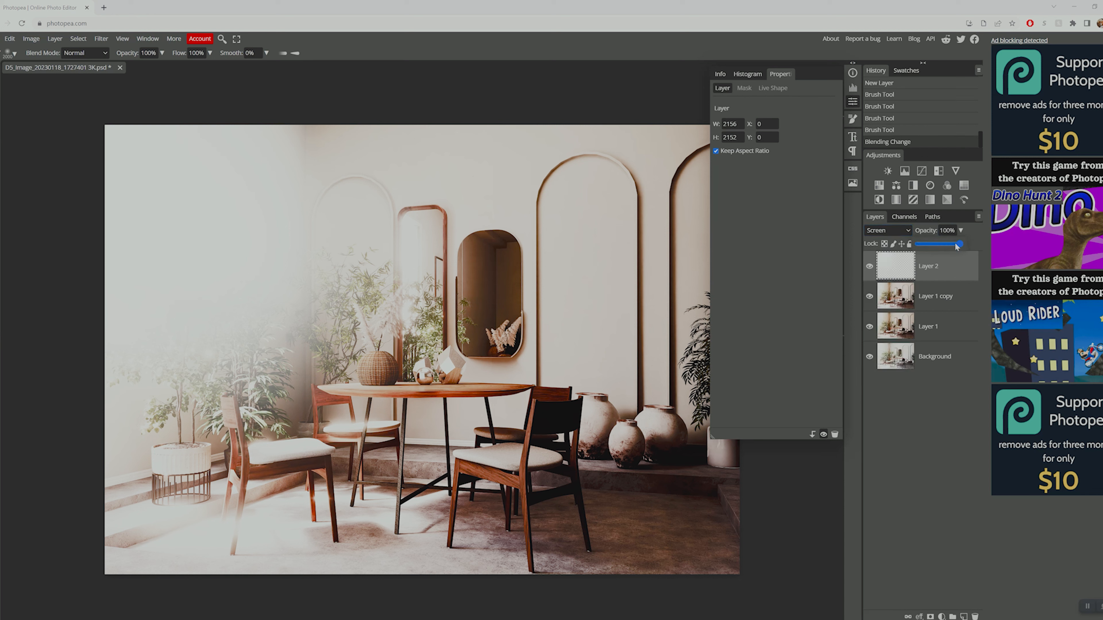
{"action": "left_click_drag", "start_coordinate": [927, 244], "coordinate": [921, 244]}
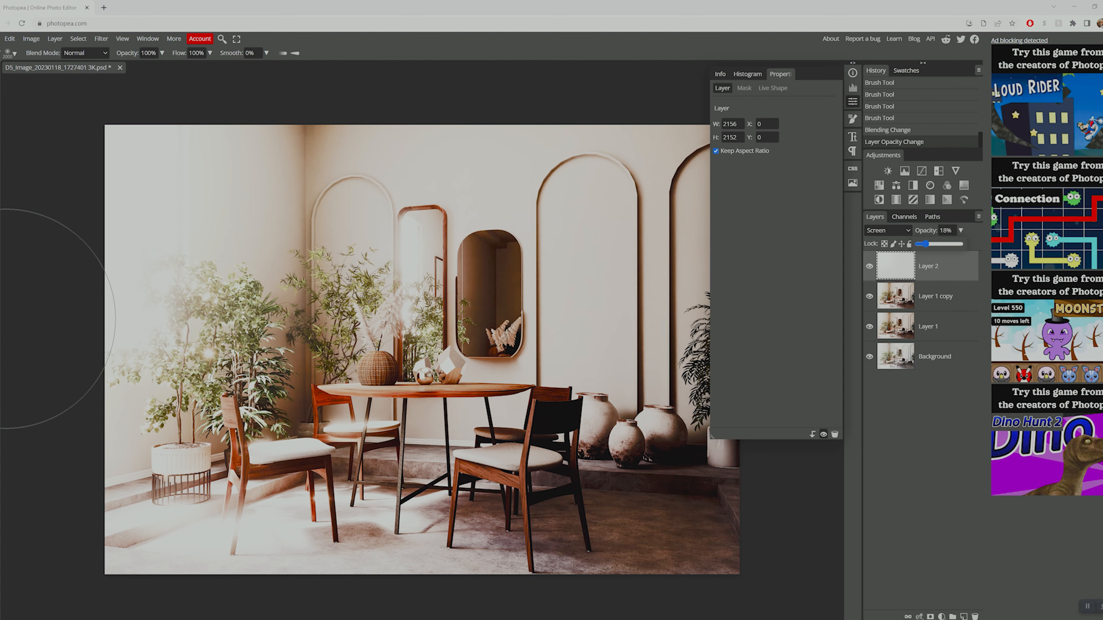
Change the foreground color from white to a pale warm orange with a hue of about 26°
{"action": "left_click", "coordinate": [1, 318]}
{"action": "left_click", "coordinate": [166, 221]}
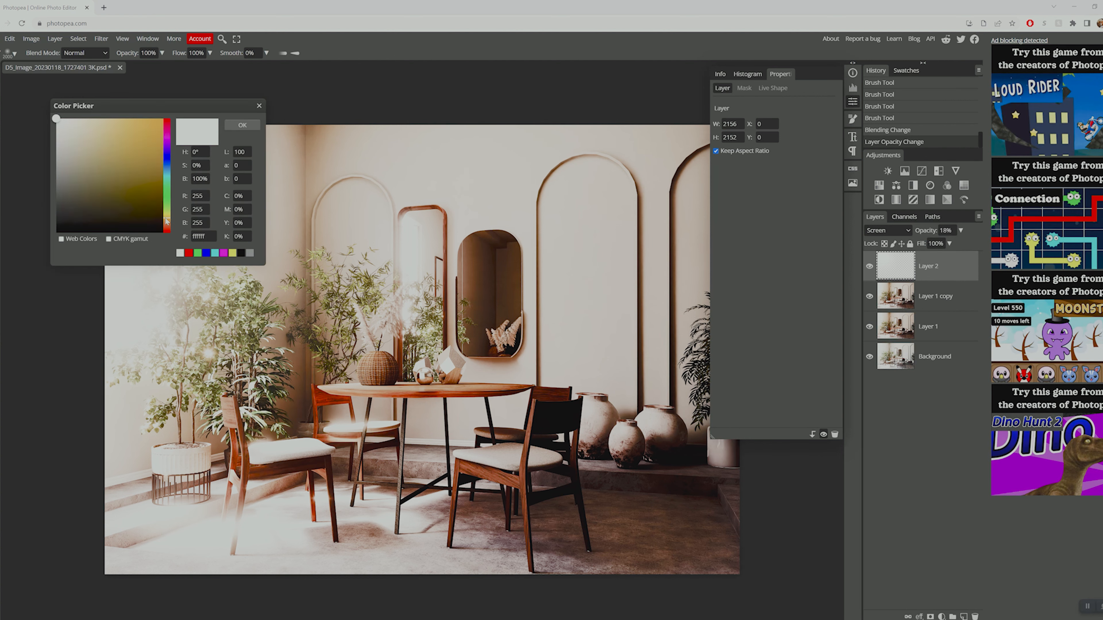
{"action": "left_click", "coordinate": [103, 137]}
{"action": "left_click", "coordinate": [167, 223]}
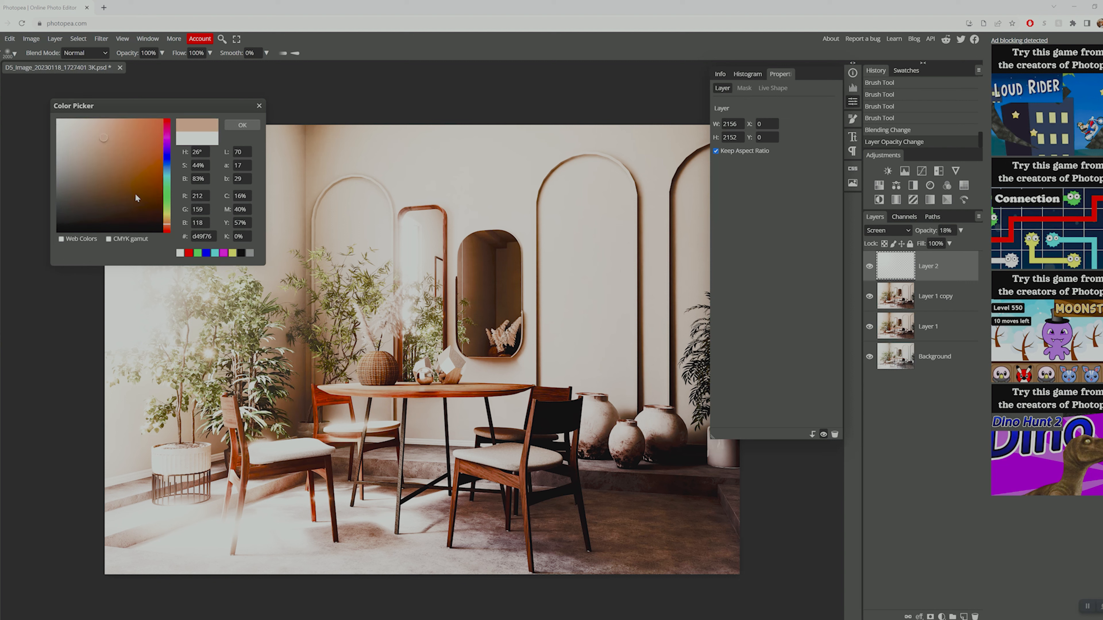
{"action": "left_click", "coordinate": [87, 128]}
{"action": "left_click", "coordinate": [255, 124]}
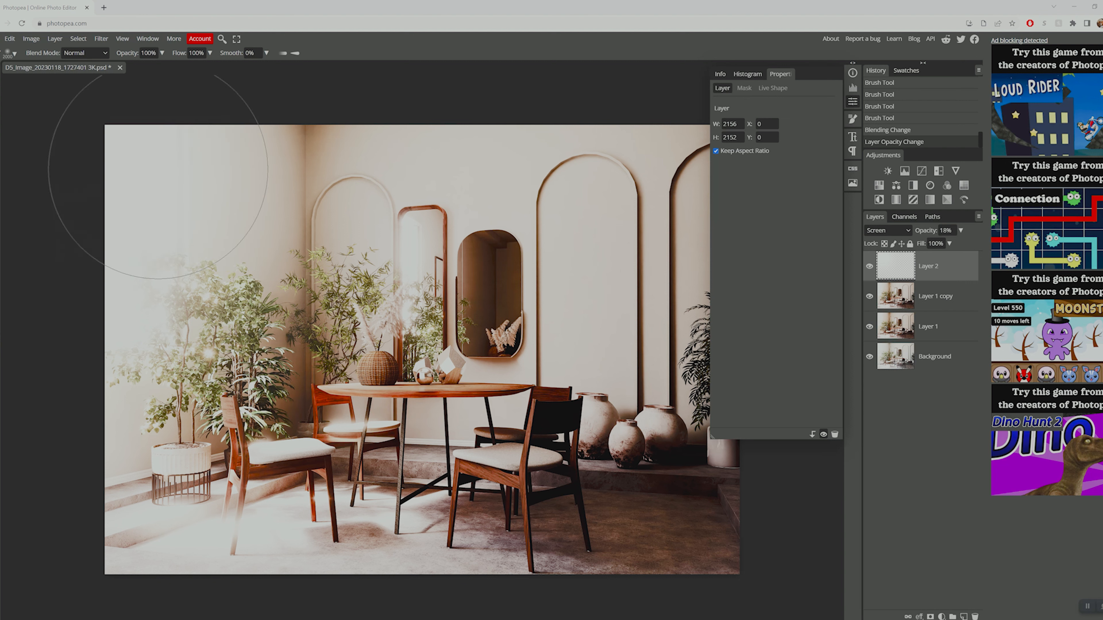
Paint soft warm-orange light over the bright wall and the plants on Layer 2 with the large soft brush
{"action": "left_click_drag", "start_coordinate": [76, 185], "coordinate": [144, 238]}
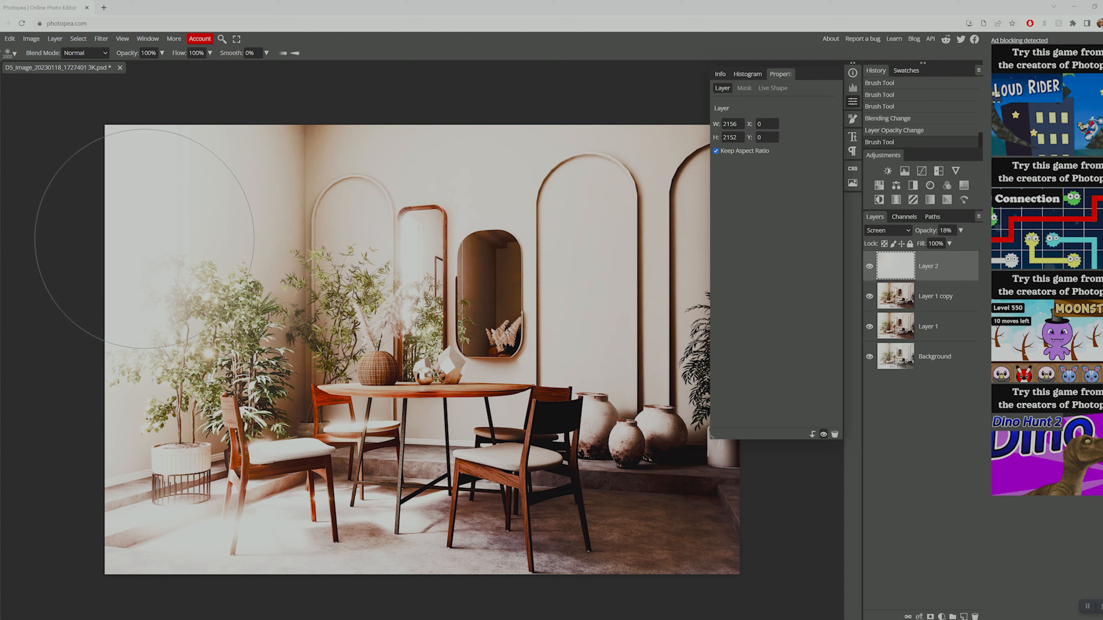
{"action": "left_click", "coordinate": [204, 271]}
{"action": "left_click", "coordinate": [205, 272]}
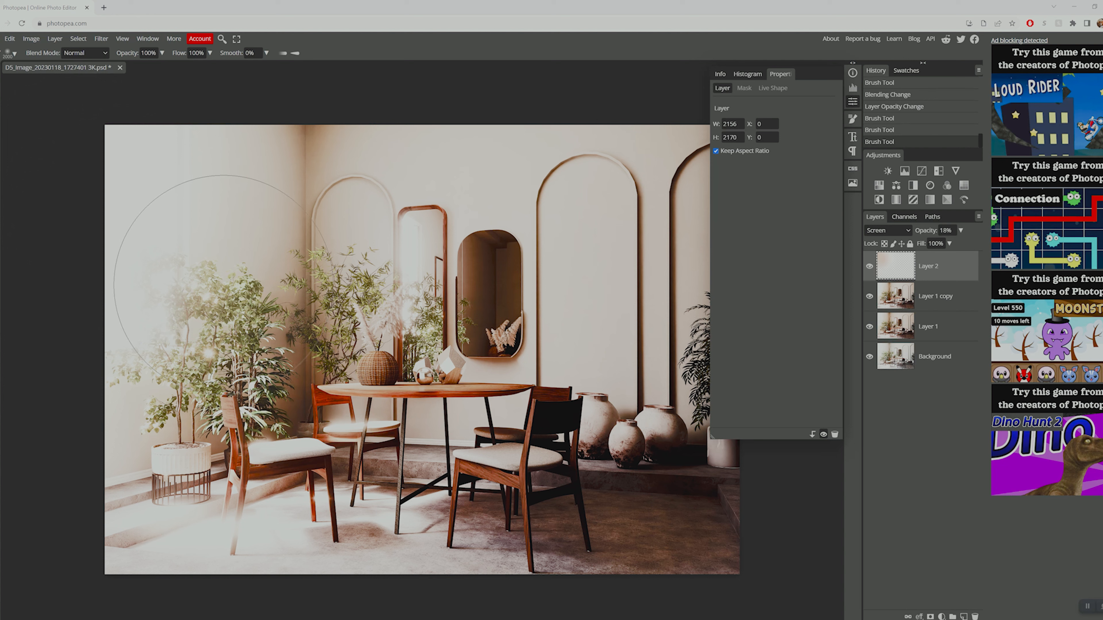
{"action": "left_click", "coordinate": [224, 285]}
{"action": "left_click", "coordinate": [124, 217]}
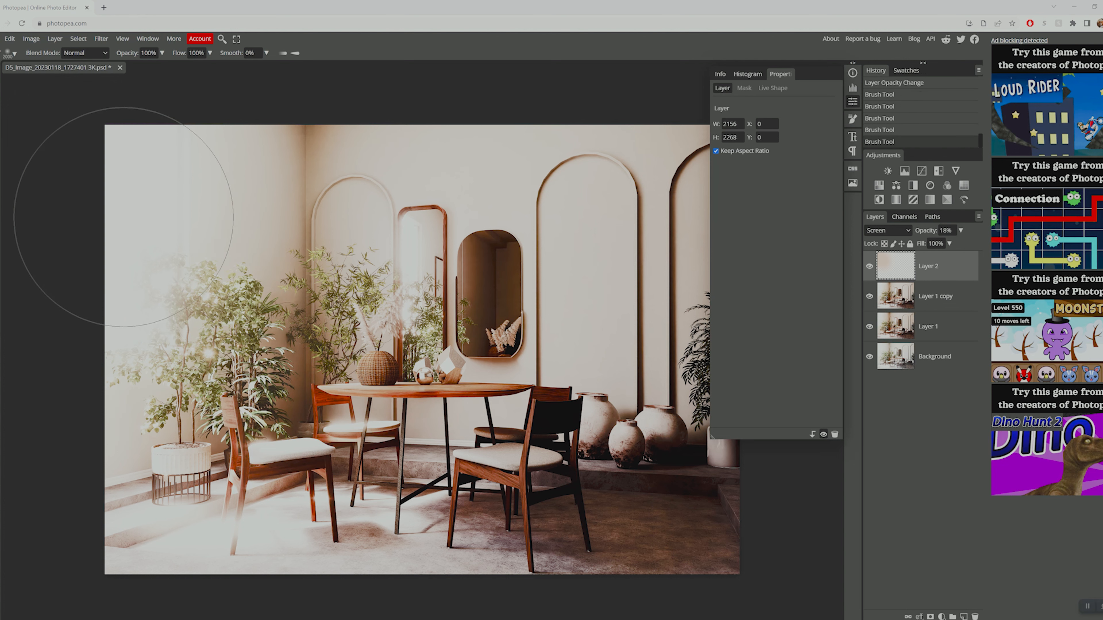
{"action": "left_click", "coordinate": [124, 217]}
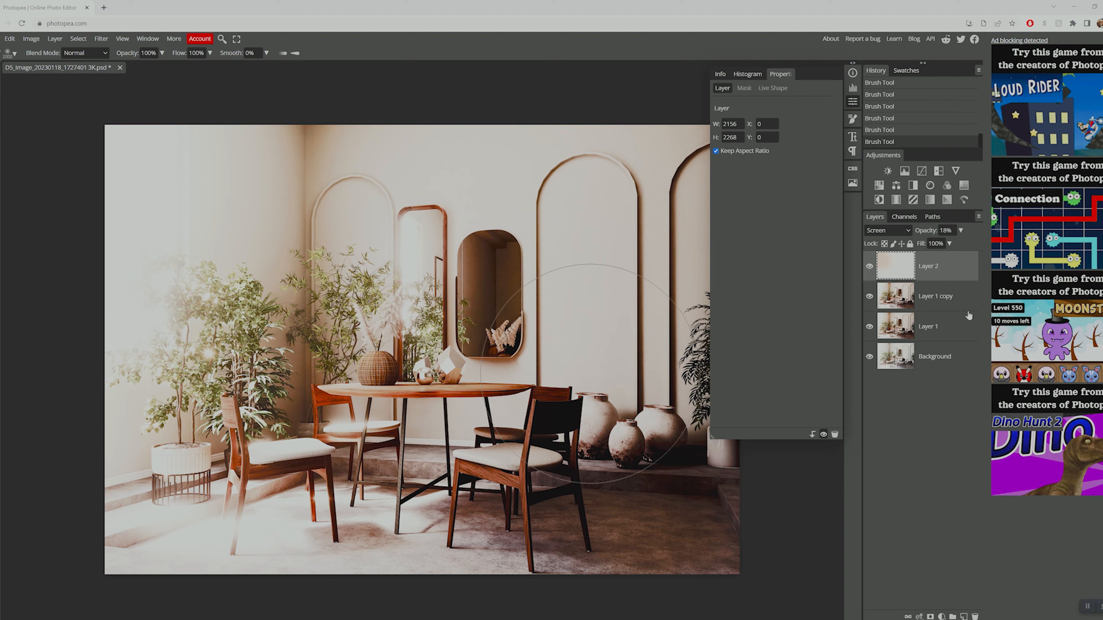
Raise Layer 2's opacity to 32% and merge it down into Layer 1 copy
{"action": "left_click", "coordinate": [960, 231]}
{"action": "left_click_drag", "start_coordinate": [929, 246], "coordinate": [934, 246]}
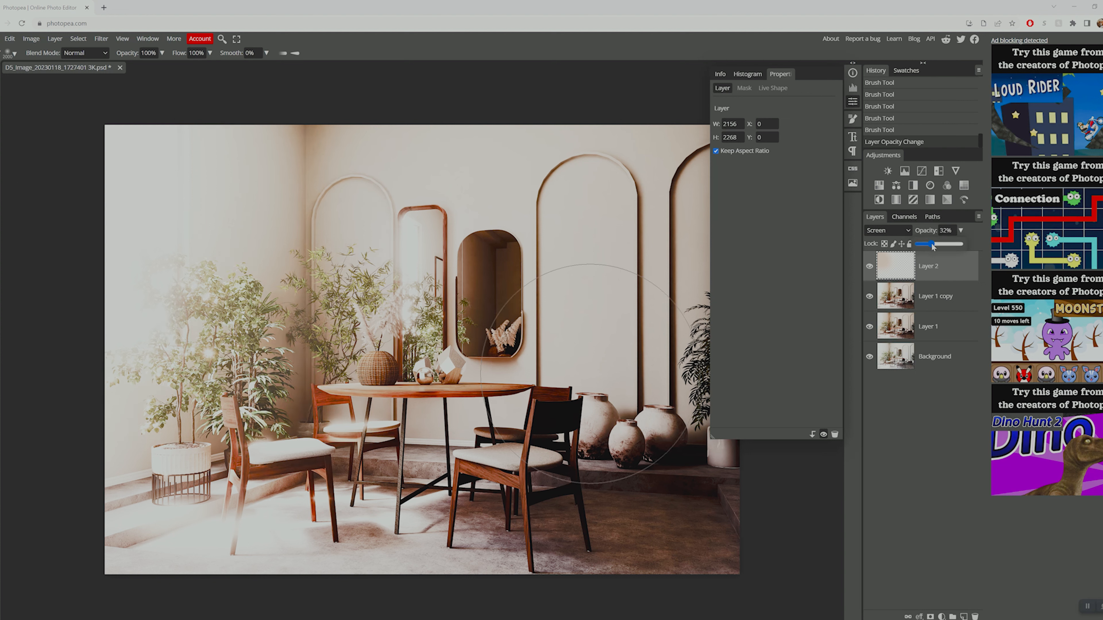
{"action": "right_click", "coordinate": [945, 260]}
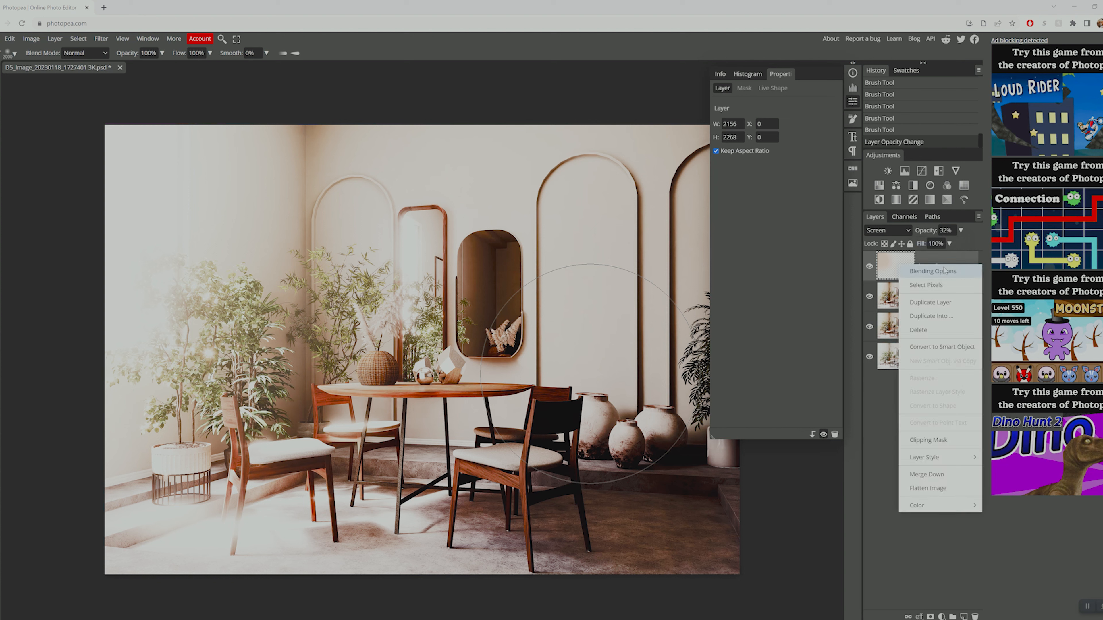
{"action": "left_click", "coordinate": [928, 474]}
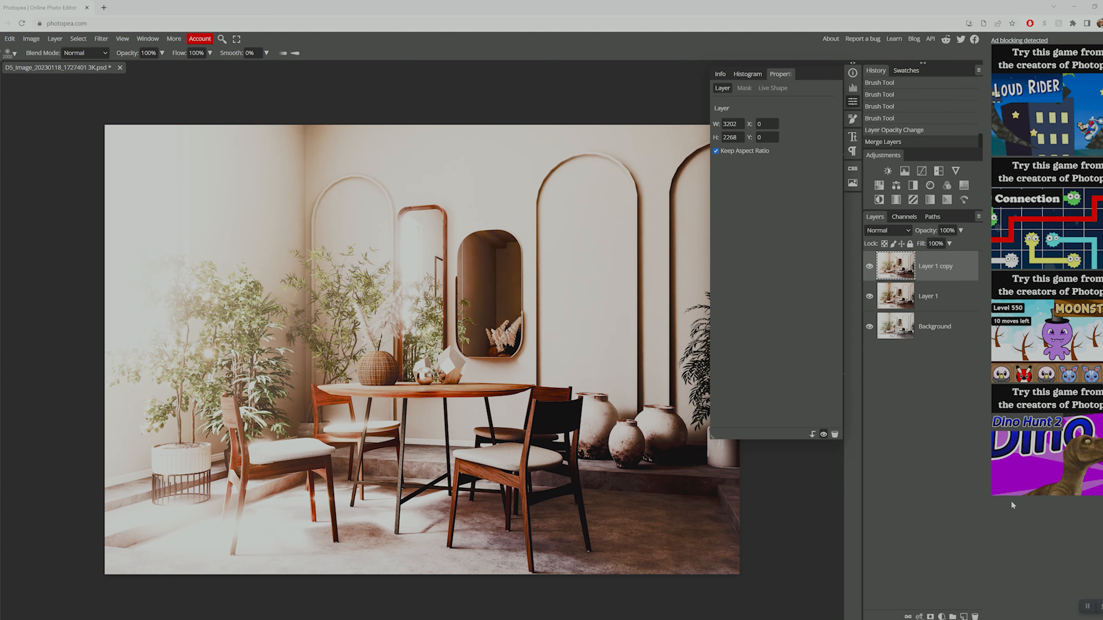
Duplicate the merged Layer 1 copy, and duplicate the resulting top layer once more
{"action": "right_click", "coordinate": [937, 282]}
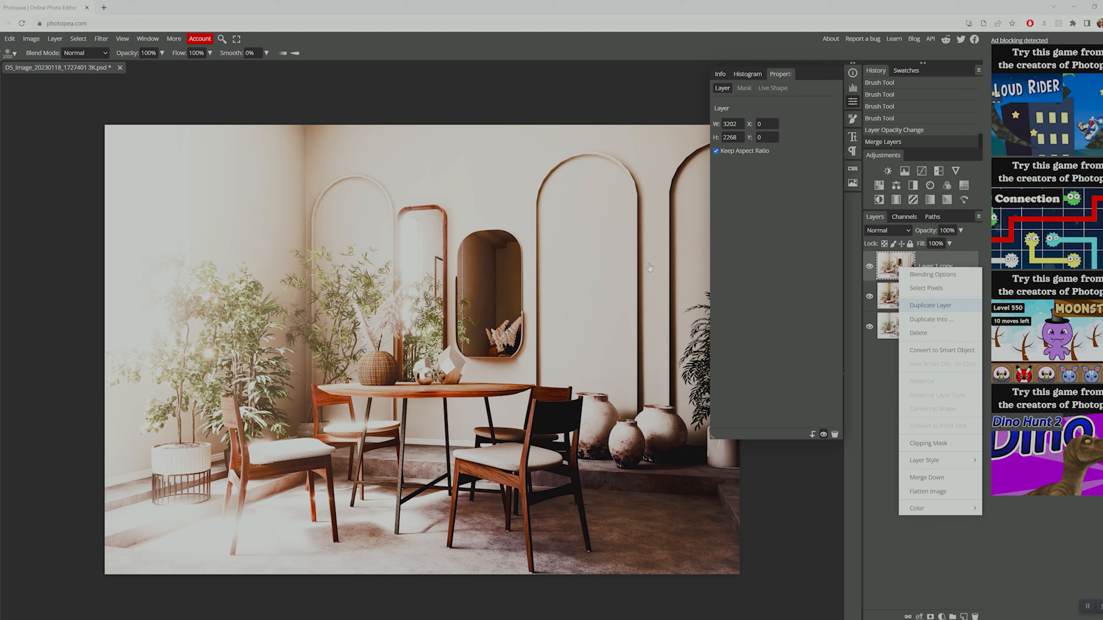
{"action": "left_click", "coordinate": [932, 313]}
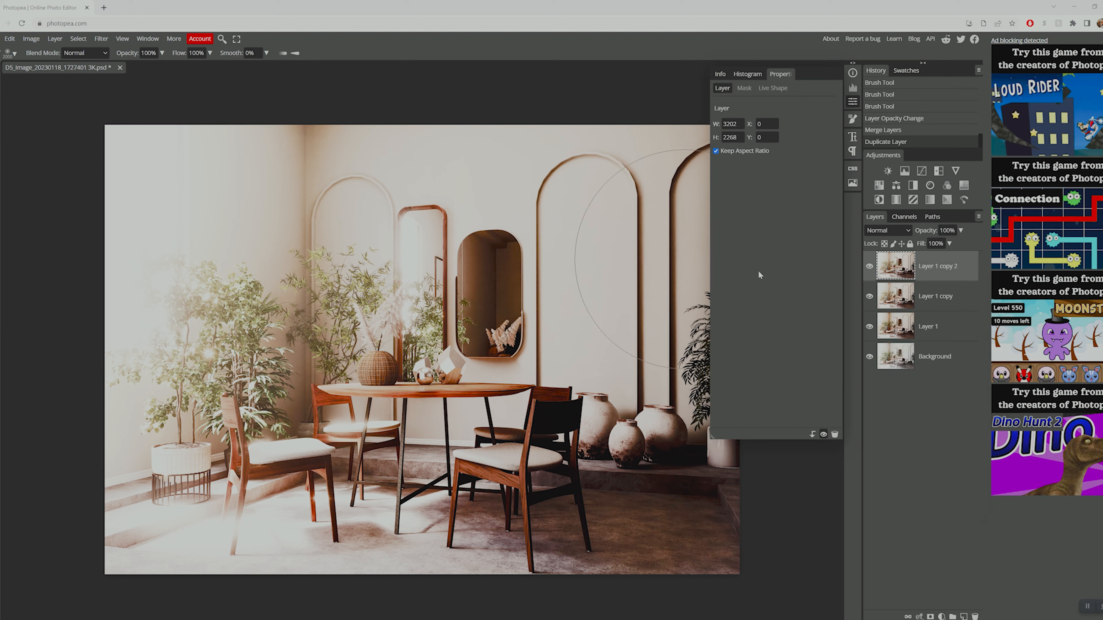
{"action": "right_click", "coordinate": [925, 276]}
{"action": "left_click", "coordinate": [930, 311]}
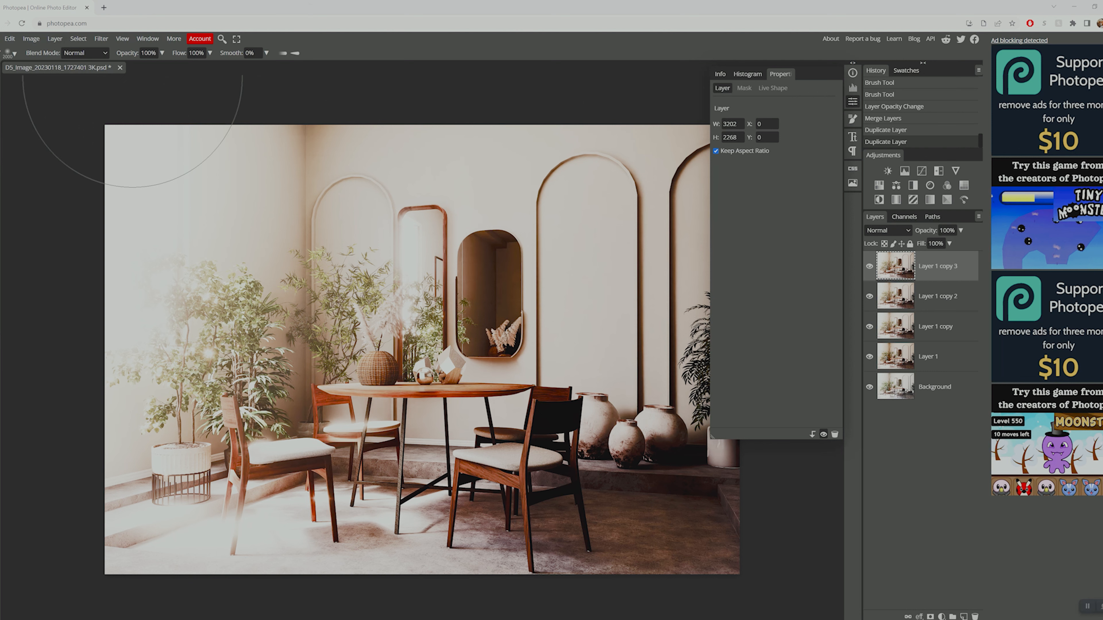
Start a Shadows/Highlights adjustment on the top layer with the shadows amount at 25% and shadows tone at 4%
{"action": "left_click", "coordinate": [35, 39]}
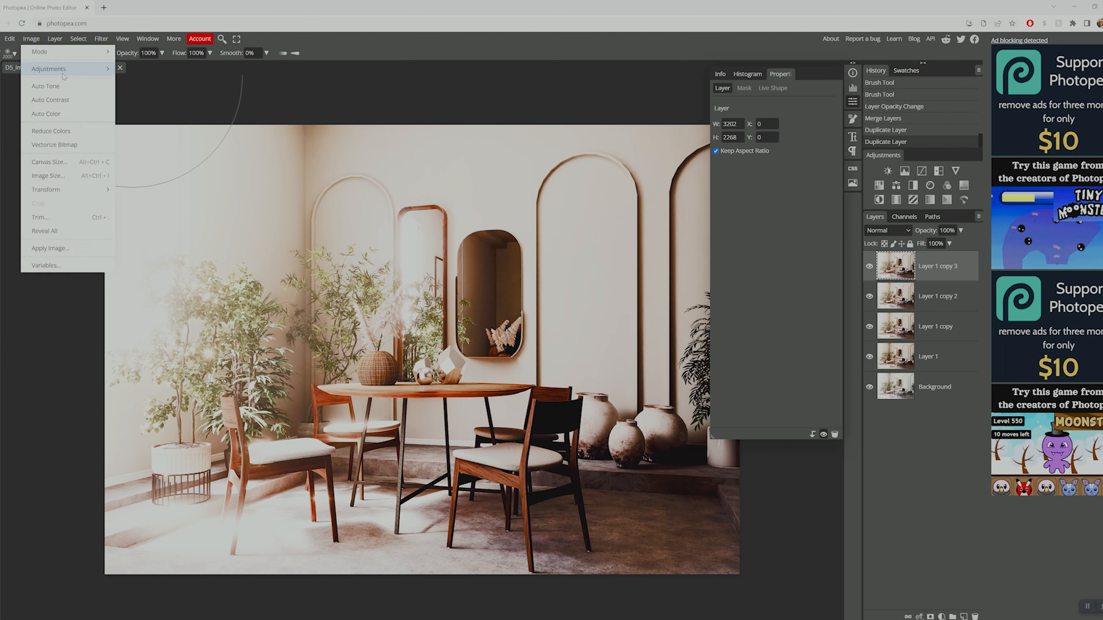
{"action": "mouse_move", "coordinate": [65, 69]}
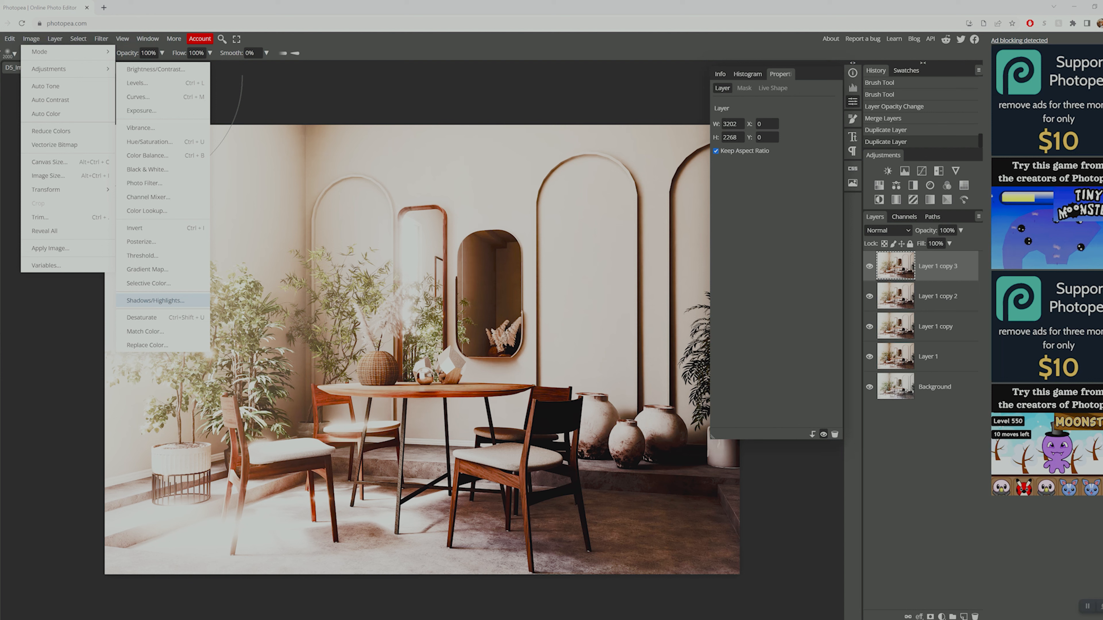
{"action": "left_click", "coordinate": [155, 300]}
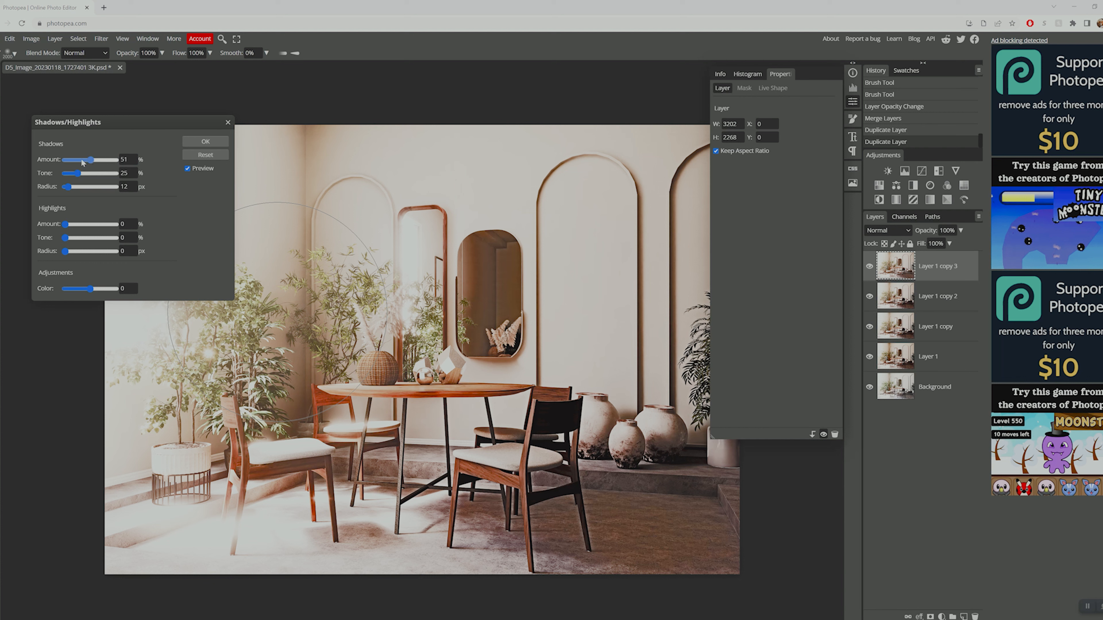
{"action": "left_click_drag", "start_coordinate": [82, 162], "coordinate": [78, 161]}
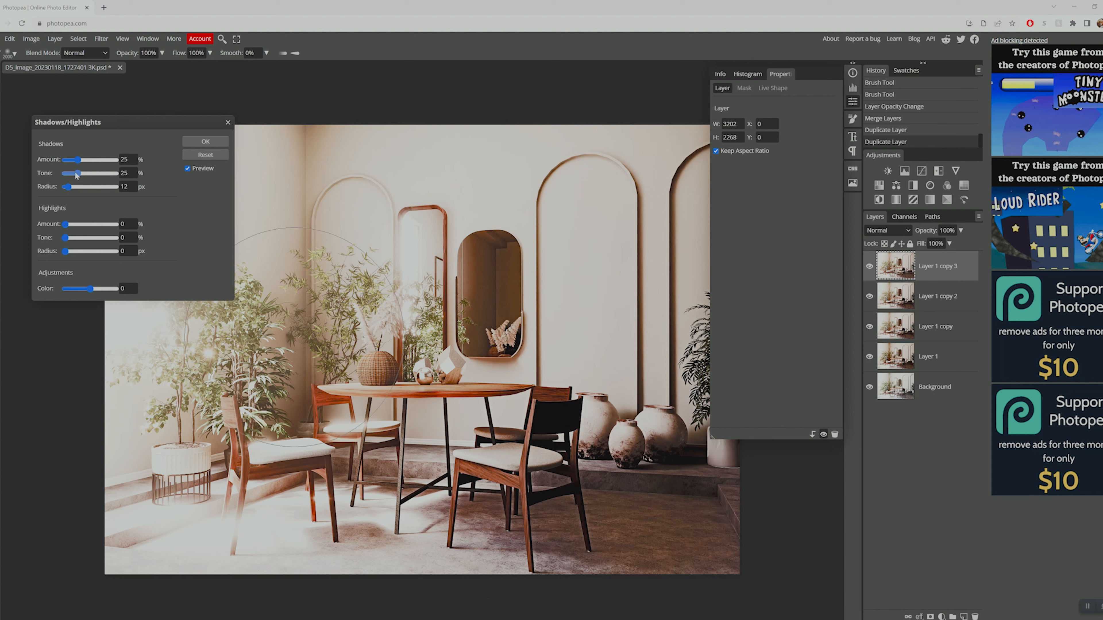
{"action": "left_click_drag", "start_coordinate": [75, 174], "coordinate": [69, 175]}
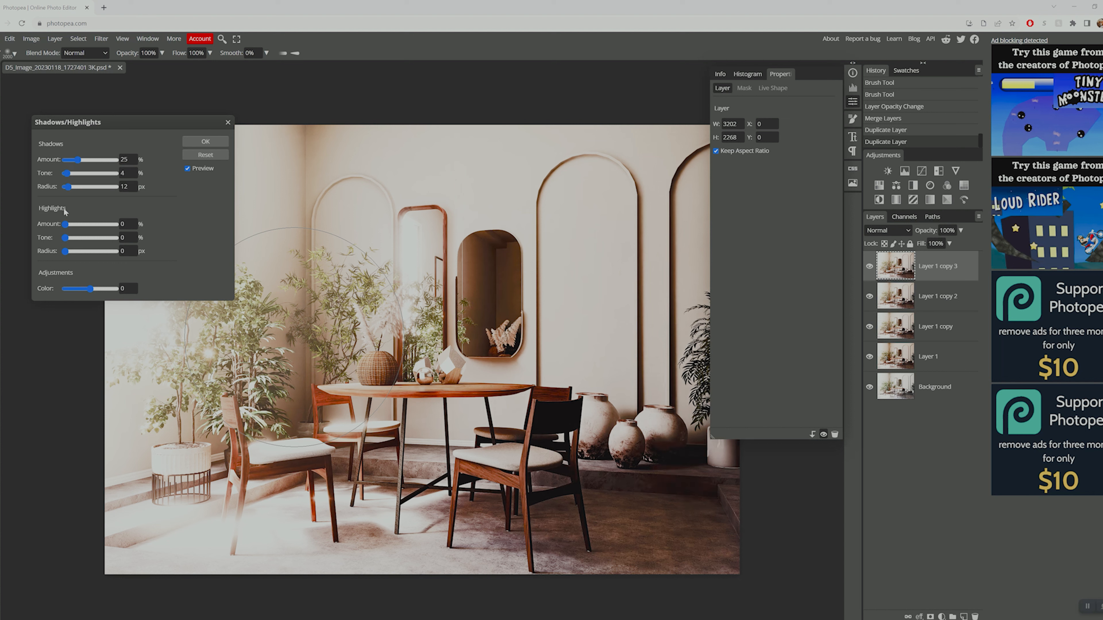
Move the Shadows/Highlights dialog off the plants and set the highlights amount to 46% and highlights tone to 5%
{"action": "left_click_drag", "start_coordinate": [692, 275], "coordinate": [739, 292]}
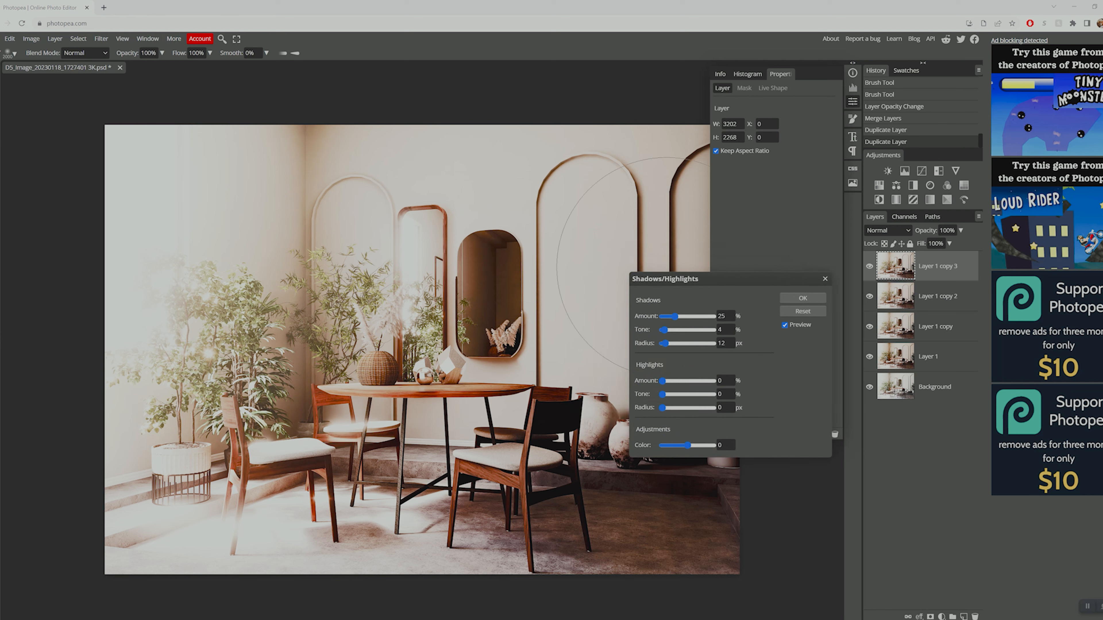
{"action": "mouse_move", "coordinate": [667, 381]}
{"action": "left_mouse_down"}
{"action": "mouse_move", "coordinate": [686, 386]}
{"action": "mouse_move", "coordinate": [667, 396]}
{"action": "mouse_move", "coordinate": [679, 398]}
{"action": "left_mouse_up"}
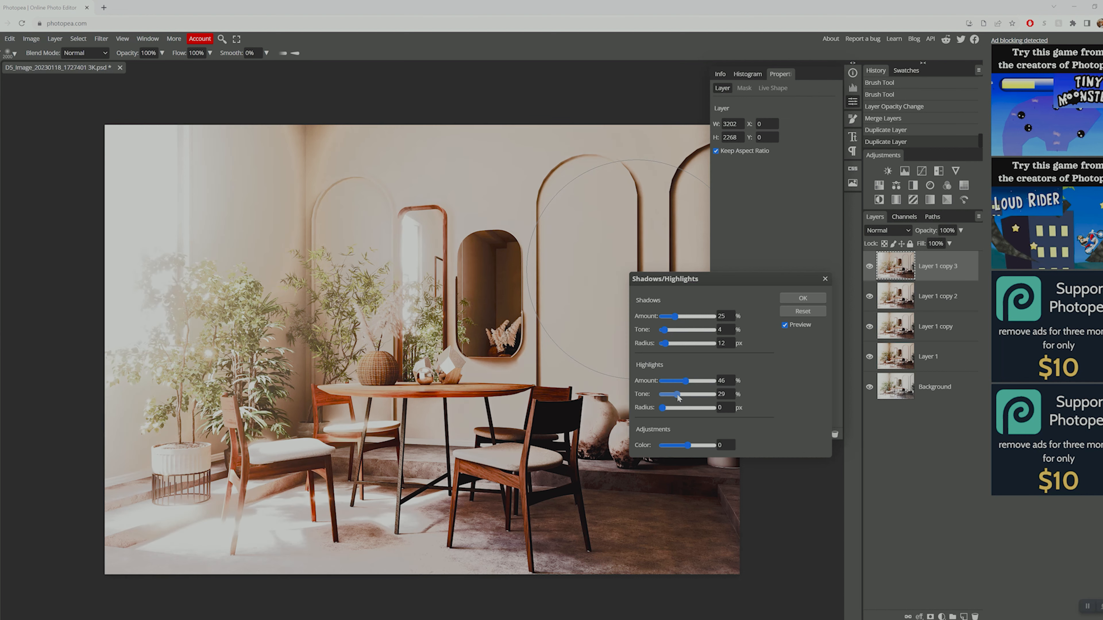
{"action": "left_click", "coordinate": [693, 394]}
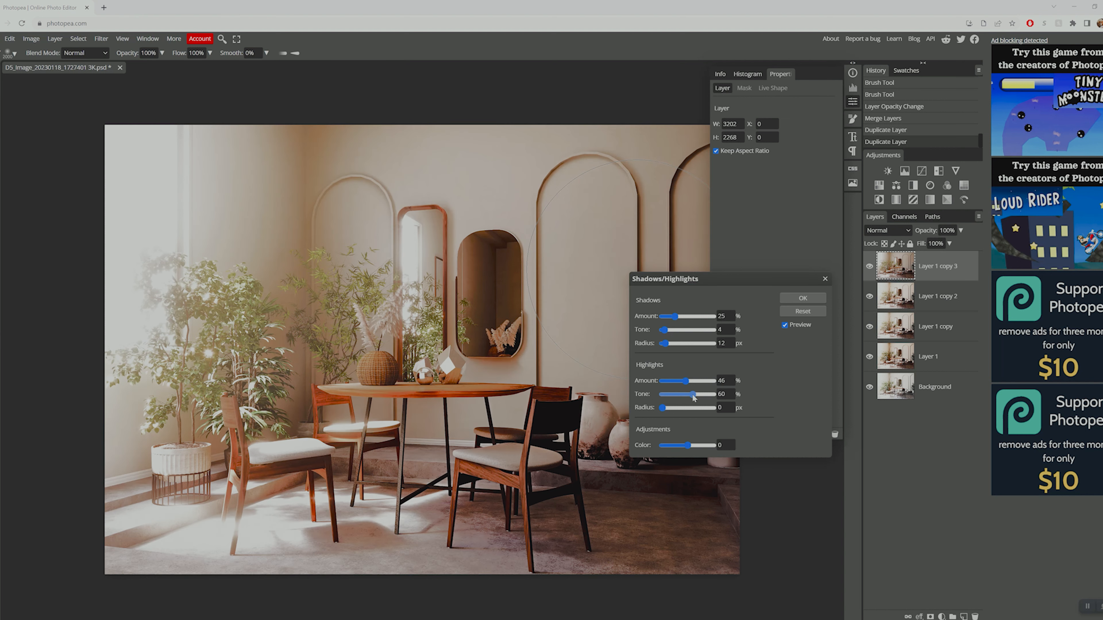
{"action": "left_click", "coordinate": [664, 394]}
{"action": "left_click_drag", "start_coordinate": [665, 395], "coordinate": [665, 394]}
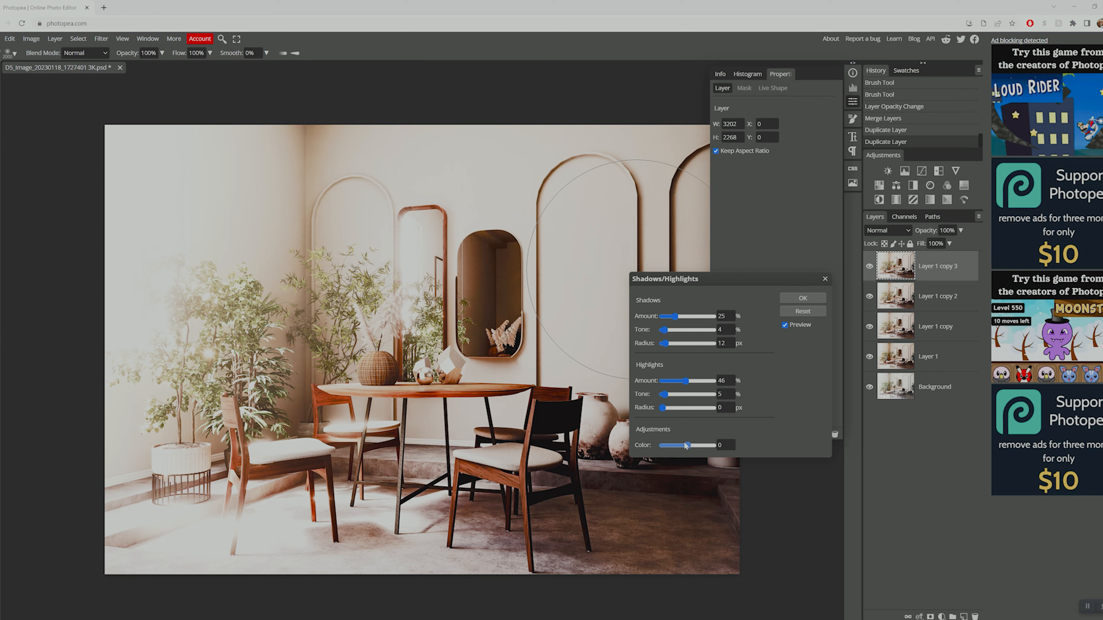
Try stronger and weaker color adjustments, settle on about -53, and apply the Shadows/Highlights correction
{"action": "left_click_drag", "start_coordinate": [686, 445], "coordinate": [673, 438]}
{"action": "left_click_drag", "start_coordinate": [665, 449], "coordinate": [706, 450]}
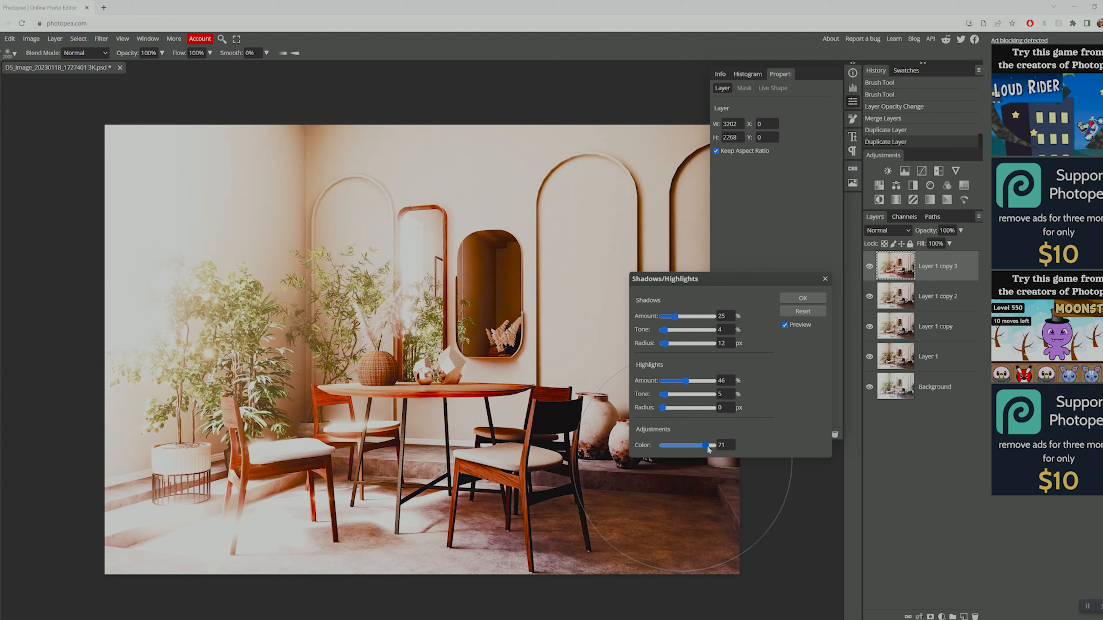
{"action": "left_click_drag", "start_coordinate": [707, 449], "coordinate": [707, 448]}
{"action": "left_click_drag", "start_coordinate": [668, 446], "coordinate": [671, 446]}
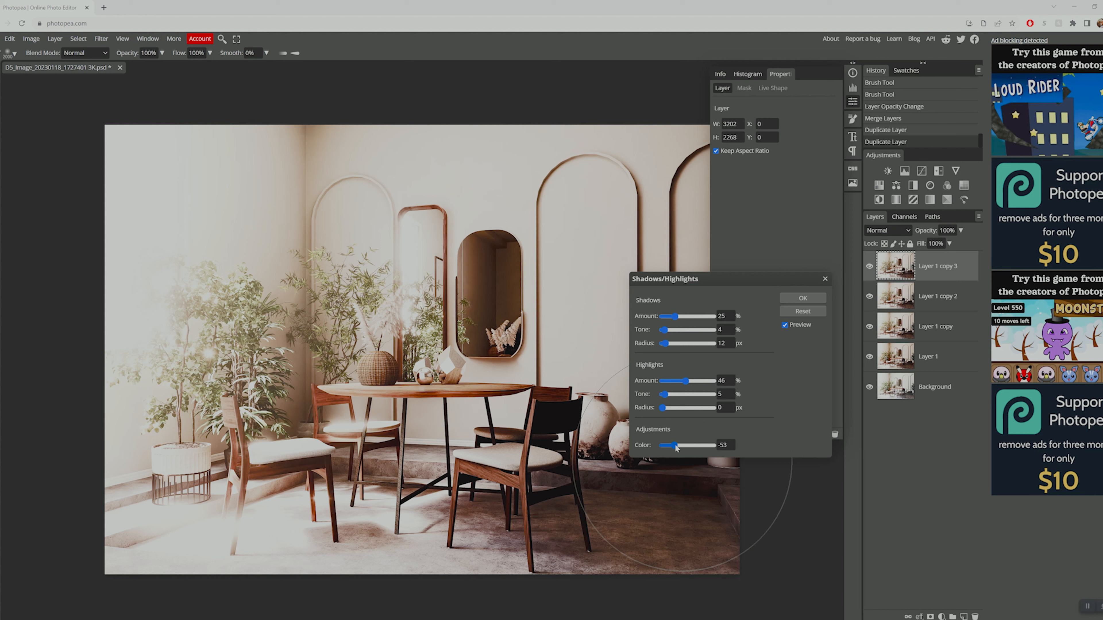
{"action": "left_click", "coordinate": [679, 446]}
{"action": "left_click_drag", "start_coordinate": [677, 445], "coordinate": [674, 449]}
{"action": "left_click", "coordinate": [802, 300]}
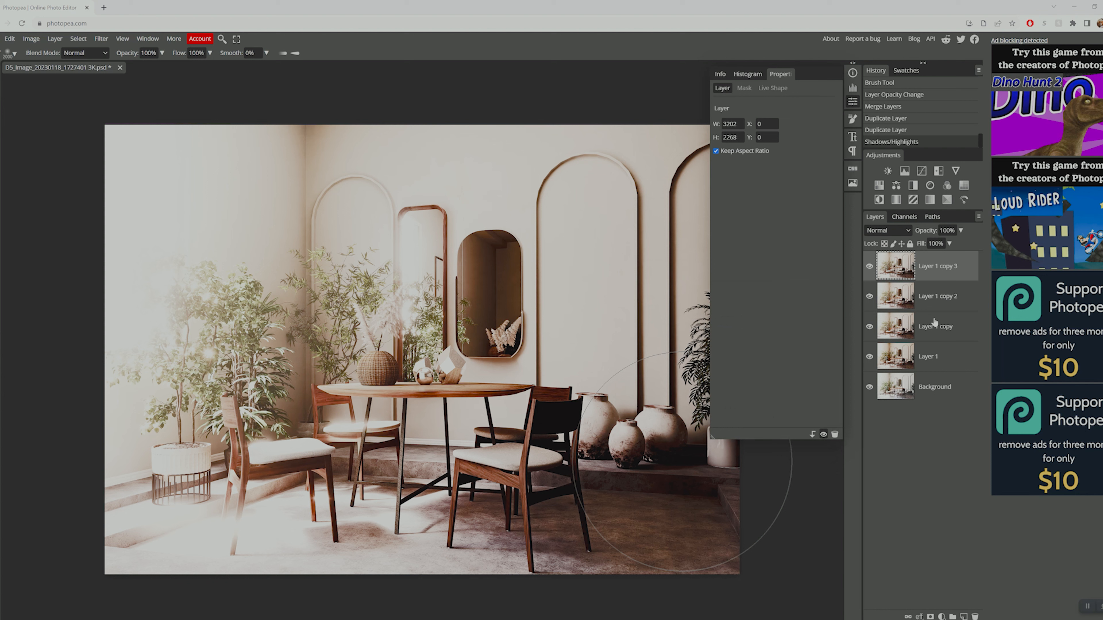
Merge Layer 1 and its three copies into one layer, and toggle its visibility to compare it with the Background
{"action": "left_click", "coordinate": [949, 360]}
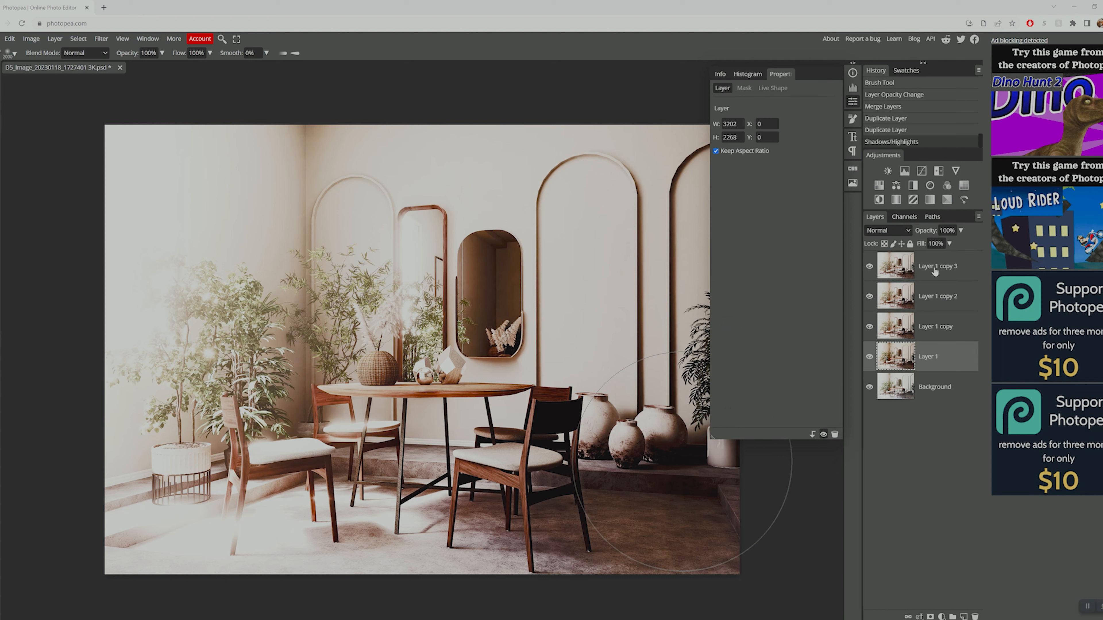
{"action": "left_click", "coordinate": [935, 271], "text": "shift"}
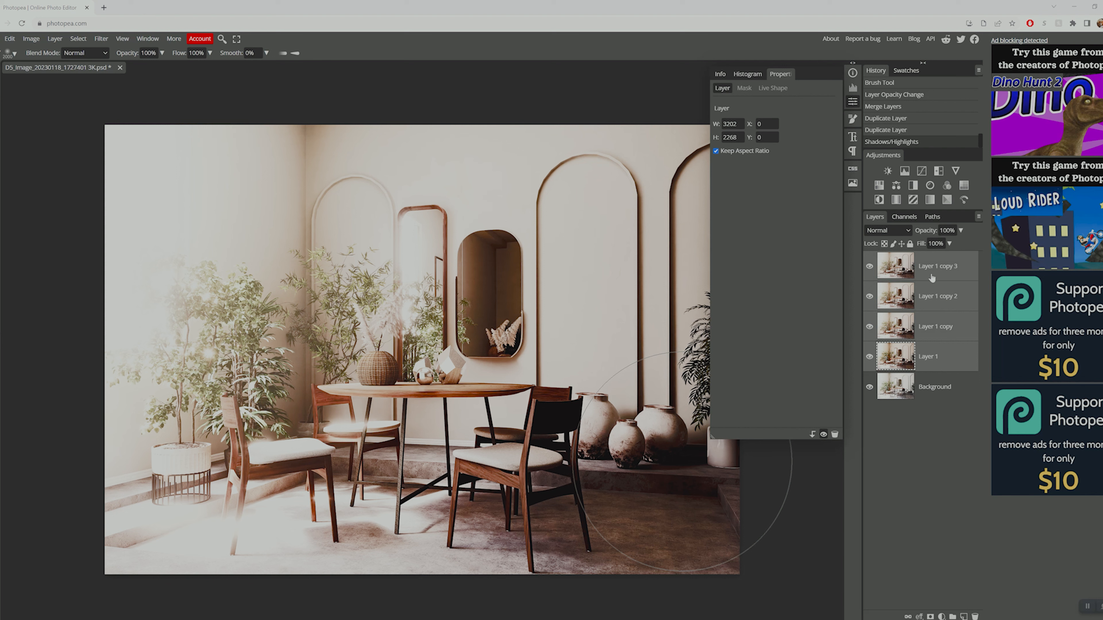
{"action": "right_click", "coordinate": [953, 262]}
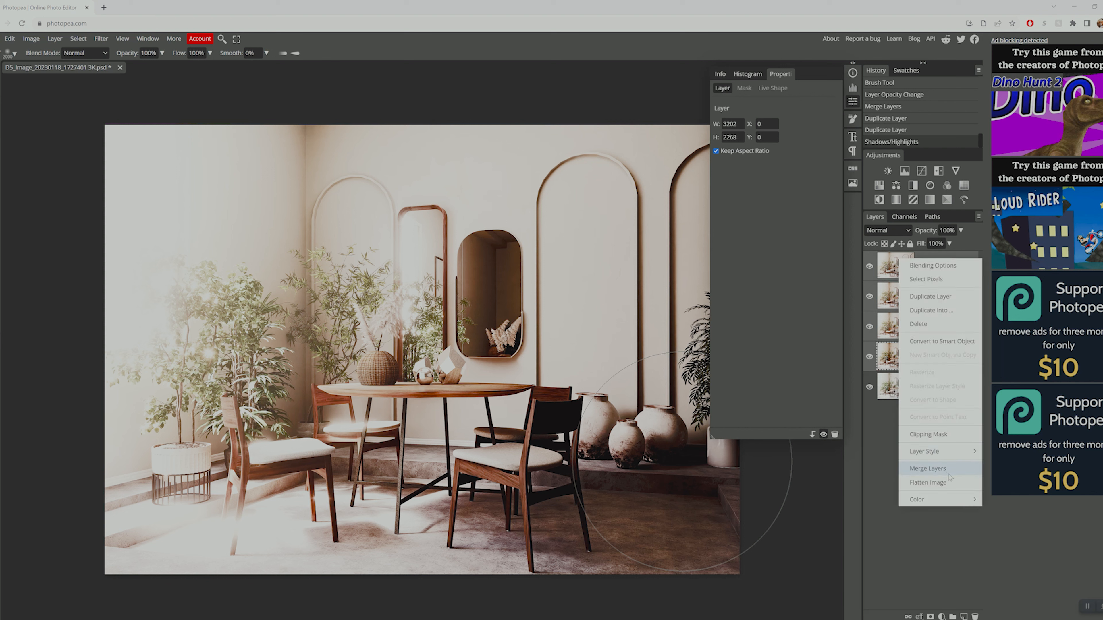
{"action": "left_click", "coordinate": [929, 469]}
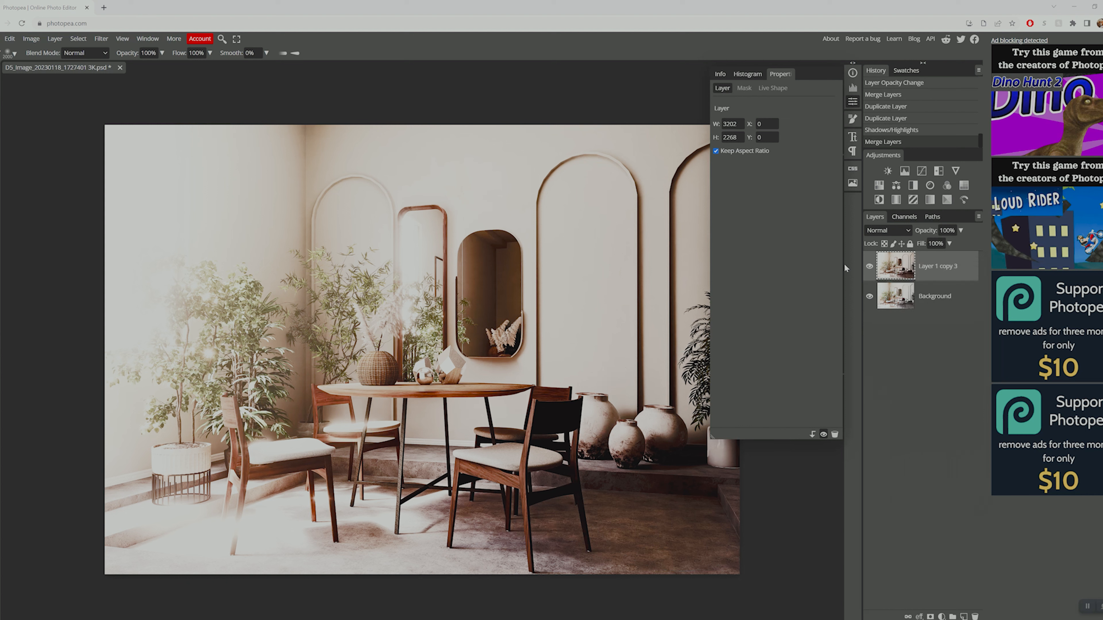
{"action": "left_click", "coordinate": [869, 268]}
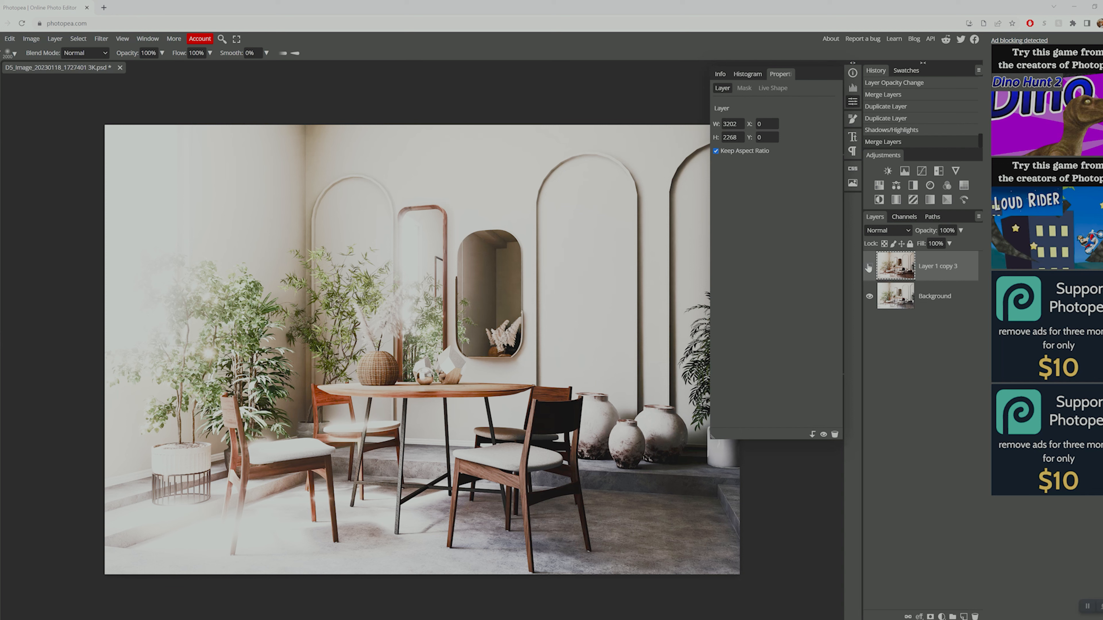
{"action": "left_click", "coordinate": [869, 268]}
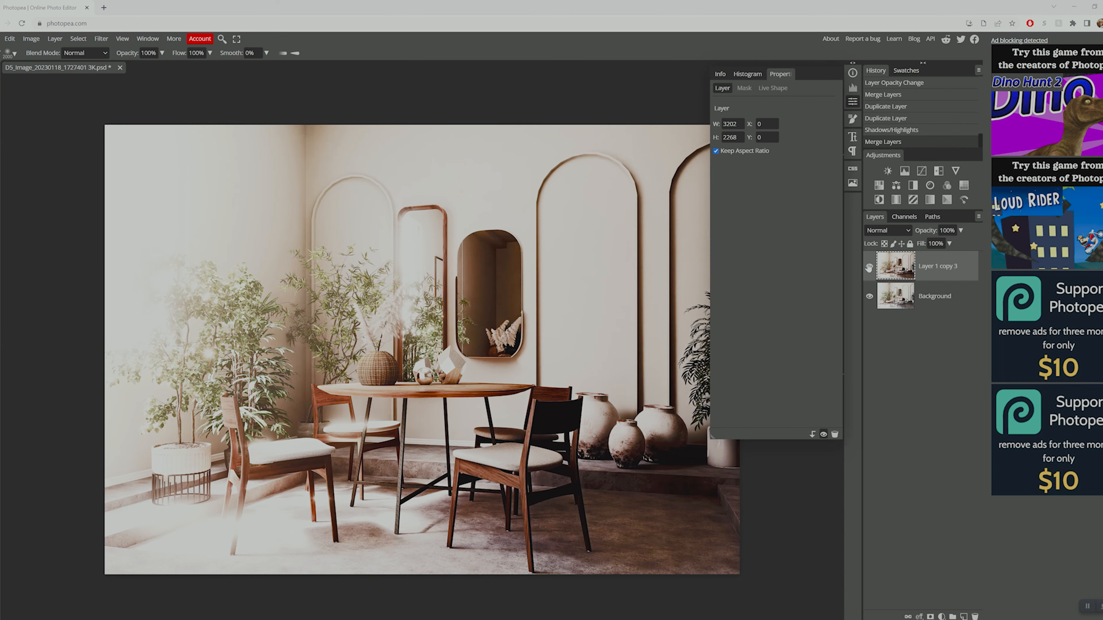
Duplicate the merged layer and apply a Gaussian Blur with a 7.2 px radius to the duplicate
{"action": "right_click", "coordinate": [928, 265]}
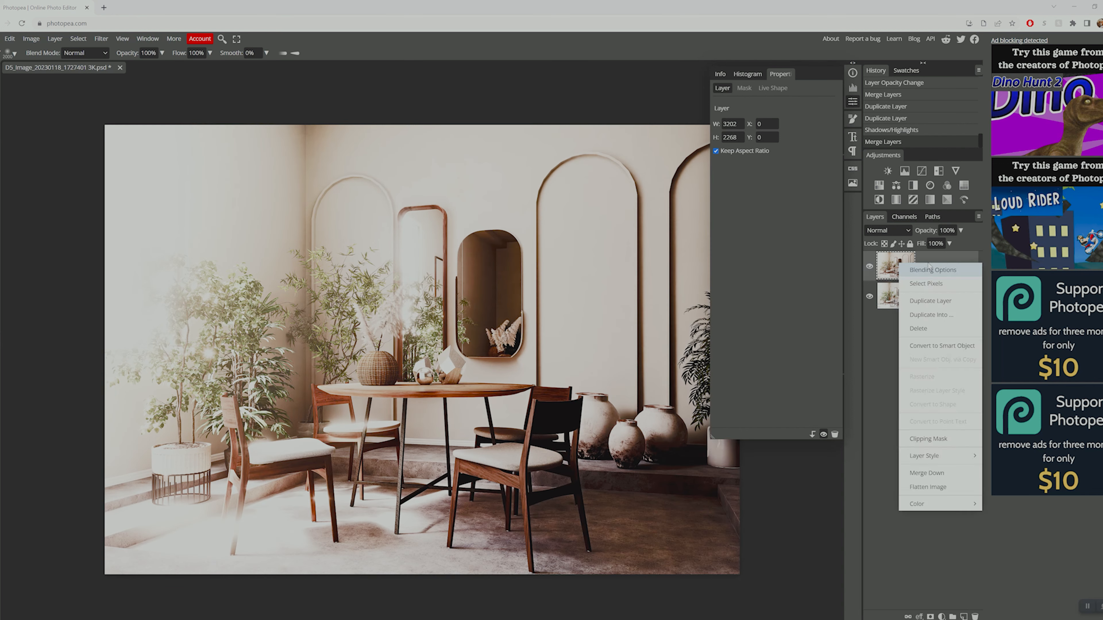
{"action": "left_click", "coordinate": [930, 301]}
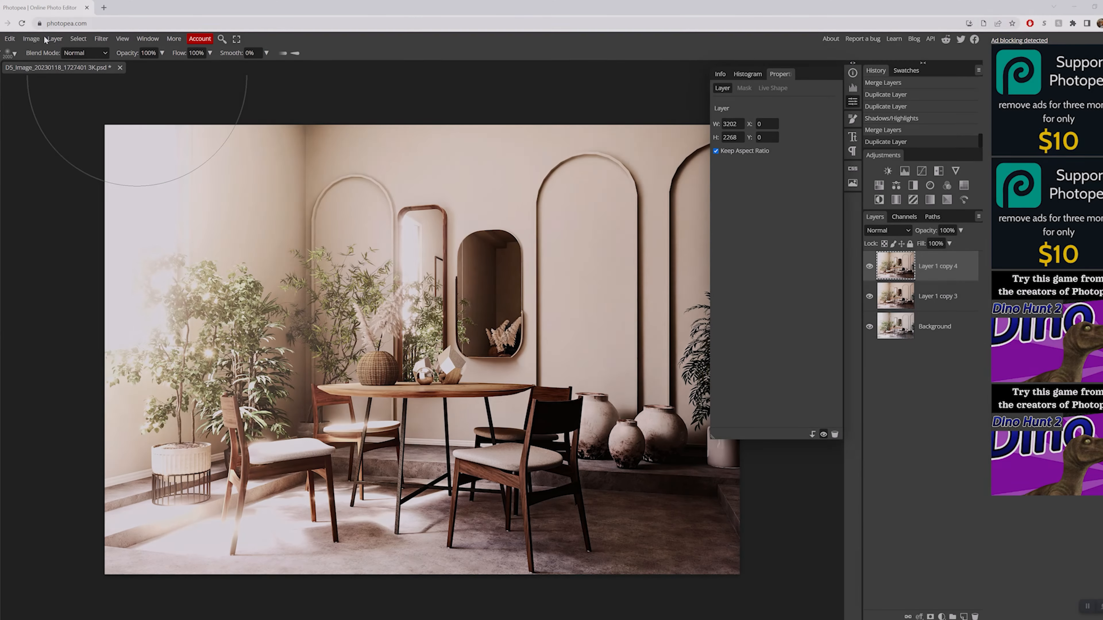
{"action": "left_click", "coordinate": [39, 40]}
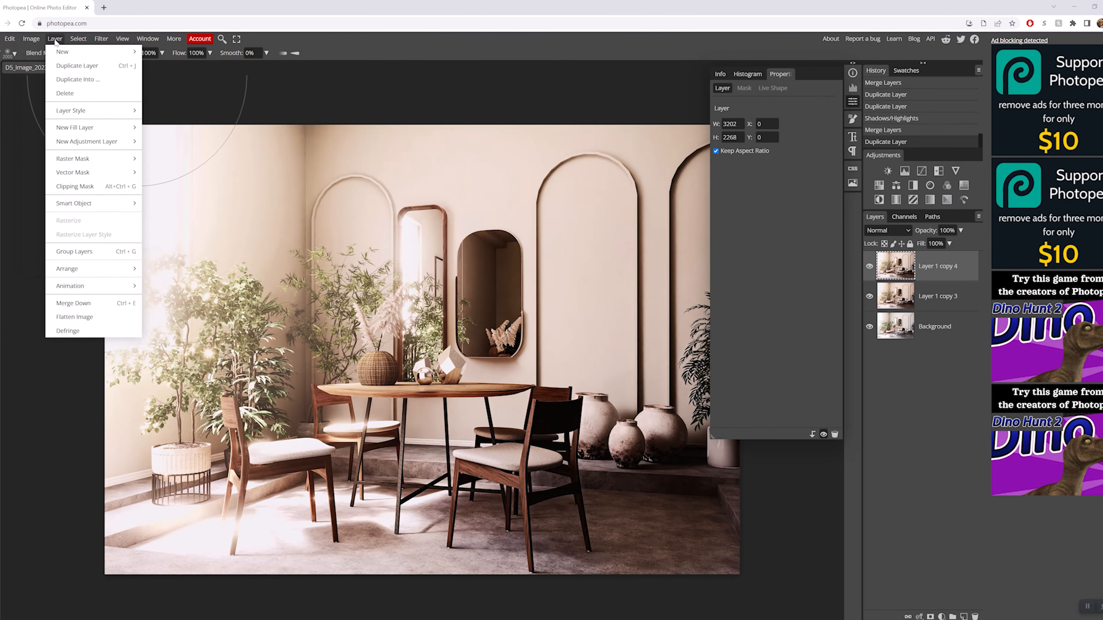
{"action": "mouse_move", "coordinate": [103, 40]}
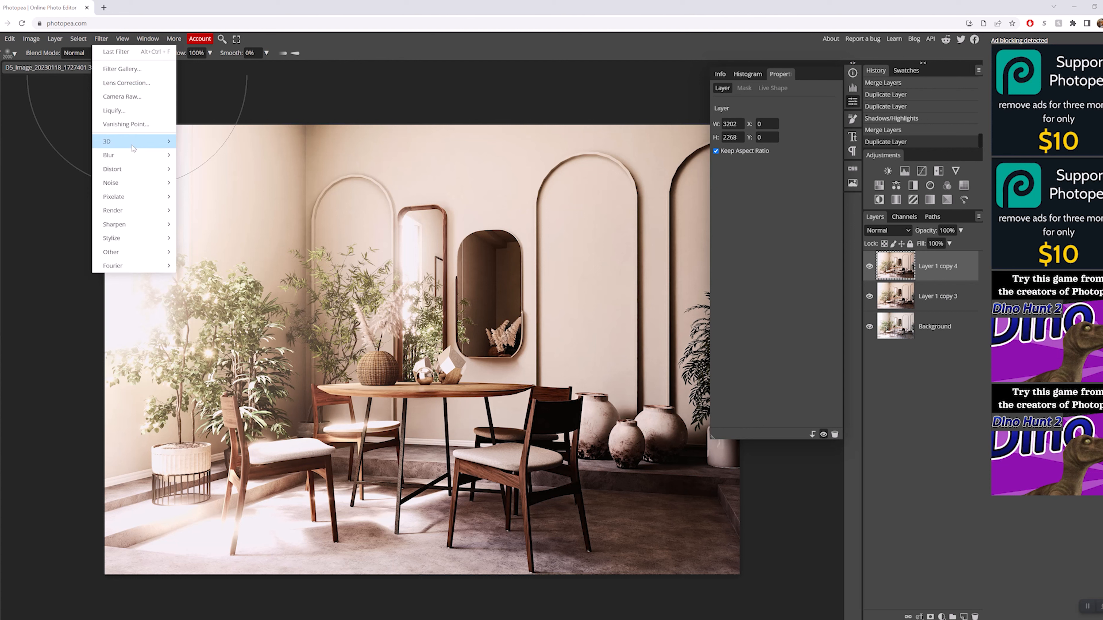
{"action": "mouse_move", "coordinate": [135, 143]}
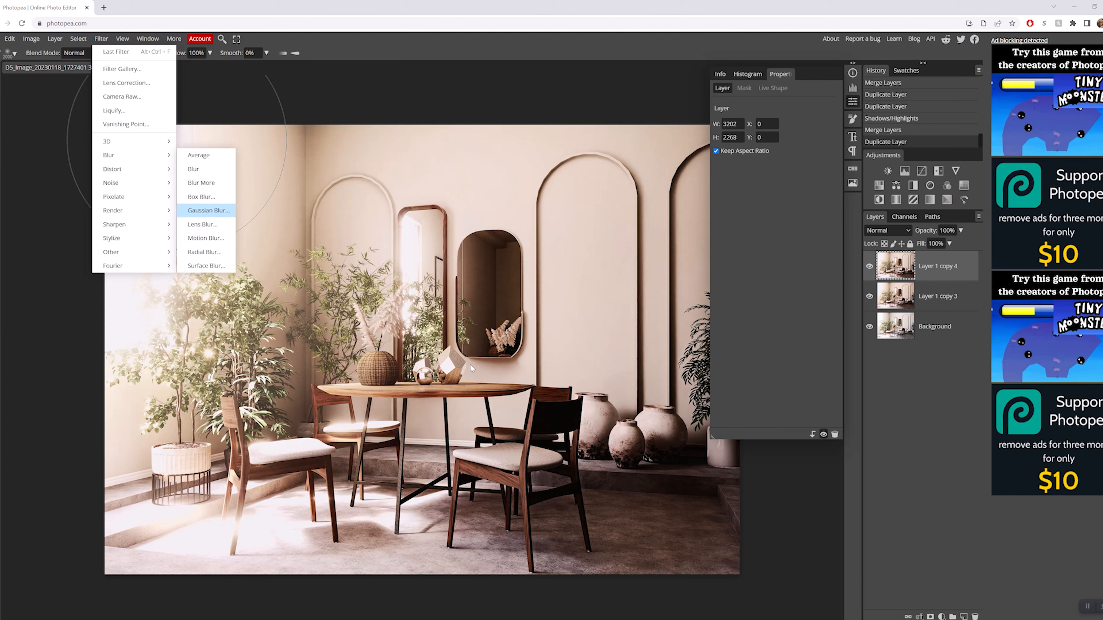
{"action": "left_click", "coordinate": [207, 210]}
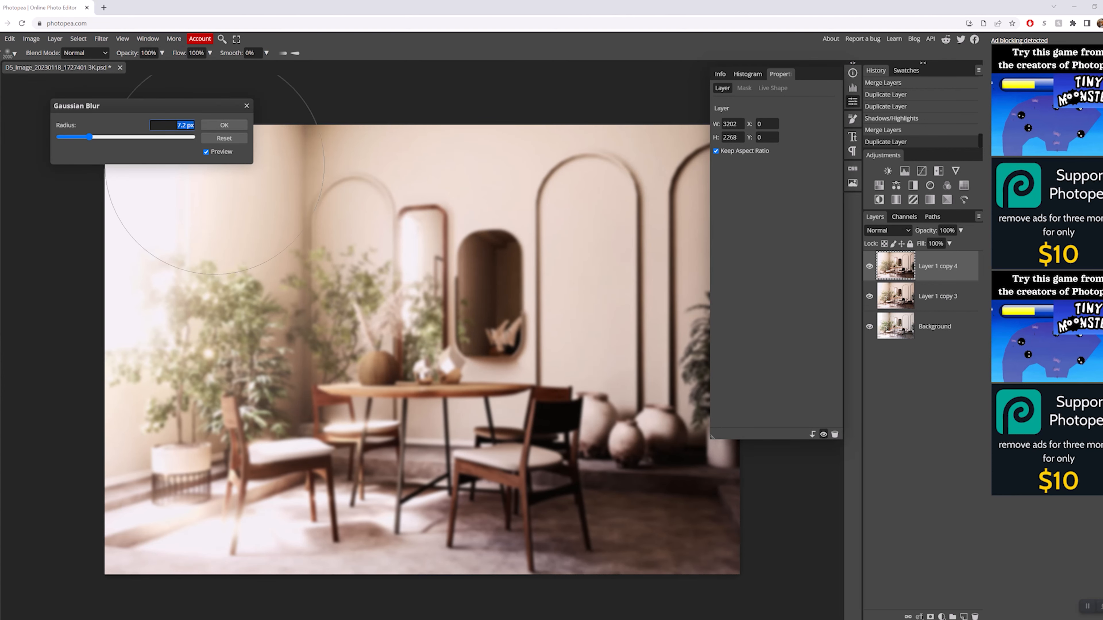
{"action": "left_click", "coordinate": [224, 125]}
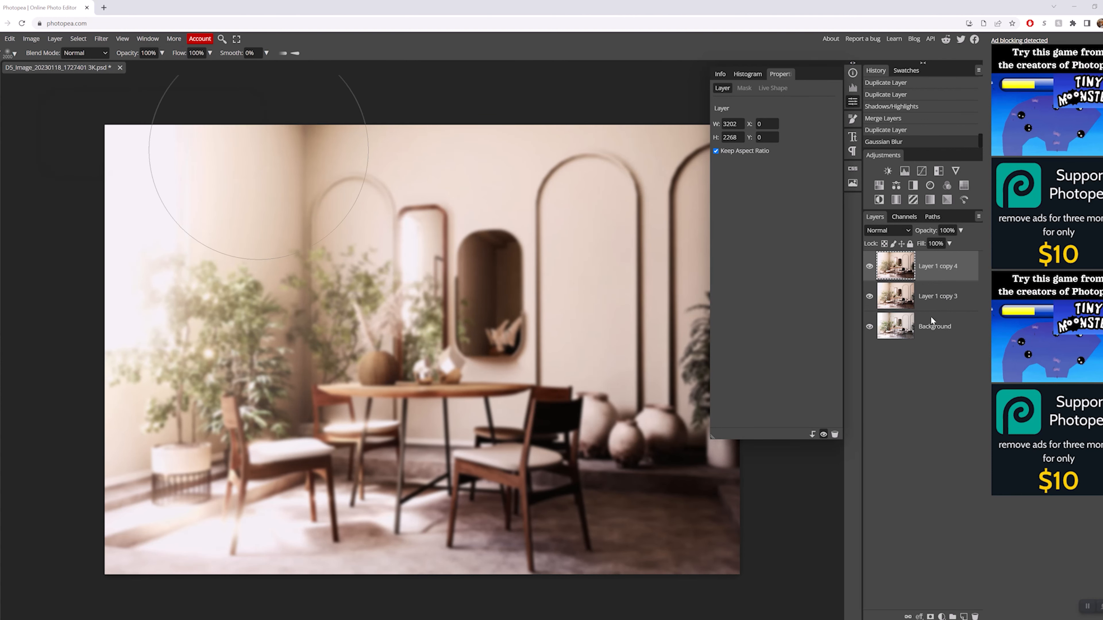
Add a raster mask to the blurred layer and mask out the blur around the table with a 2000 px brush at 69% hardness
{"action": "left_click", "coordinate": [930, 617]}
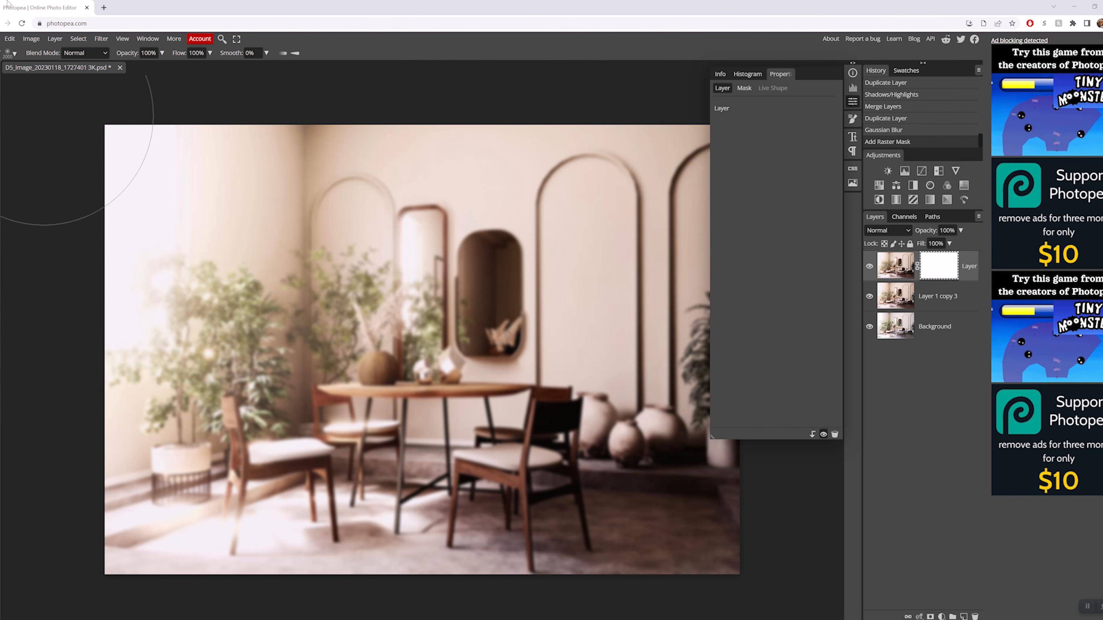
{"action": "left_click", "coordinate": [9, 53]}
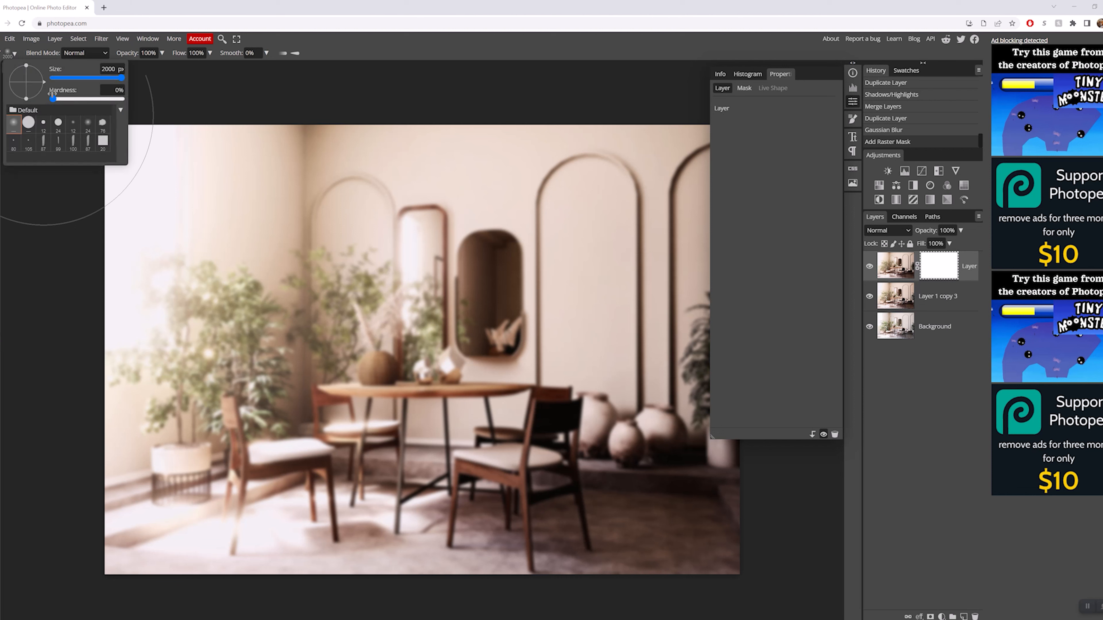
{"action": "left_click_drag", "start_coordinate": [53, 99], "coordinate": [104, 102]}
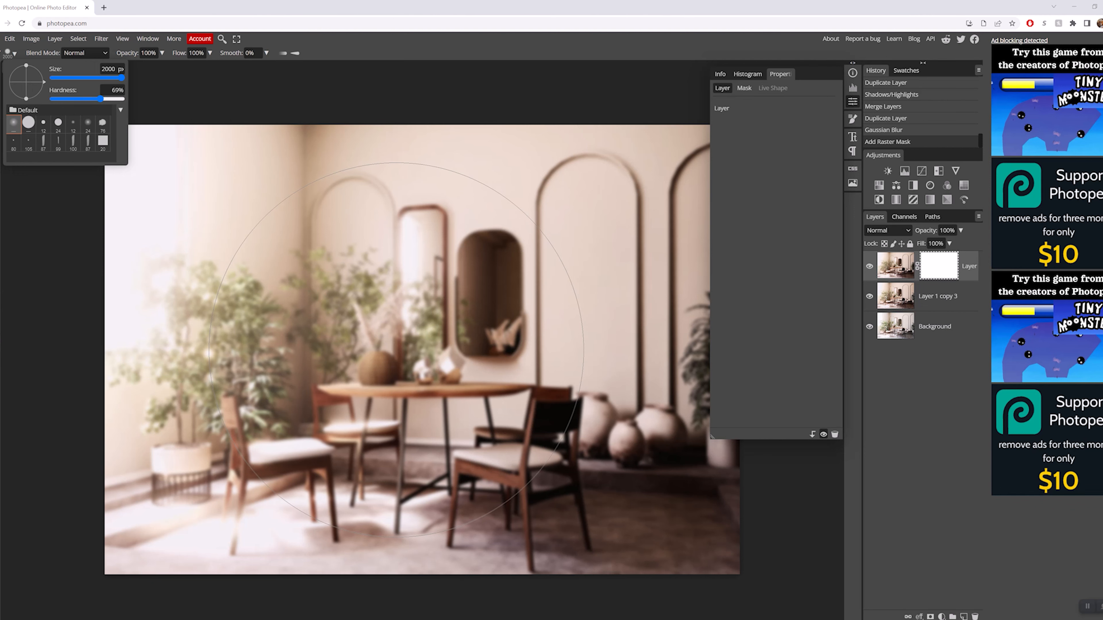
{"action": "left_click", "coordinate": [396, 350]}
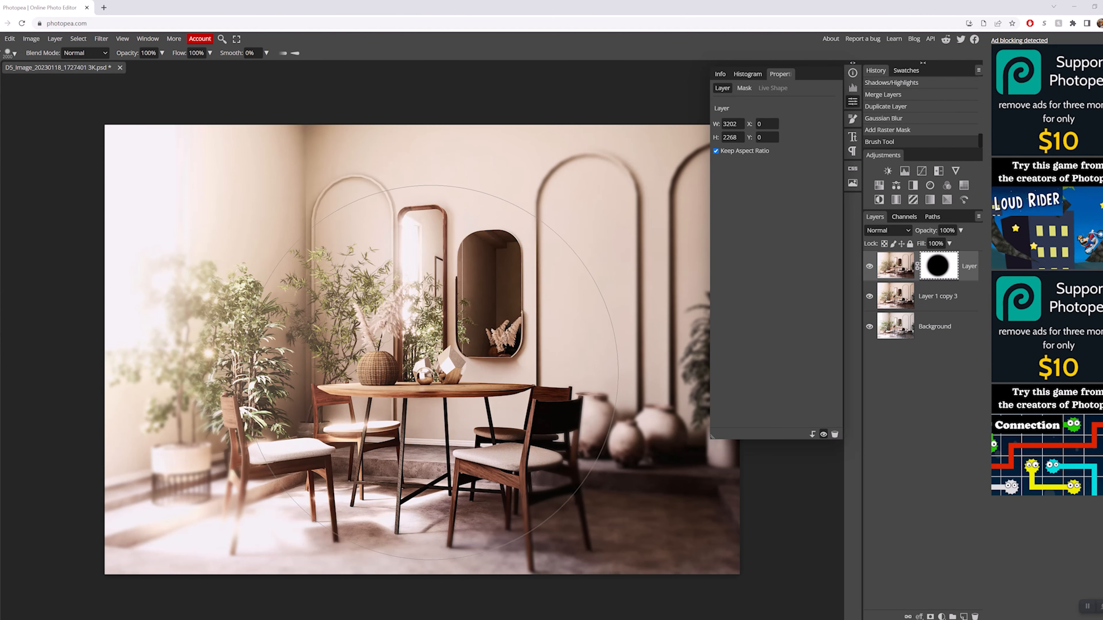
Extend the blurred layer's mask so the plants, chairs and floor vases are also free of blur
{"action": "left_click", "coordinate": [420, 356]}
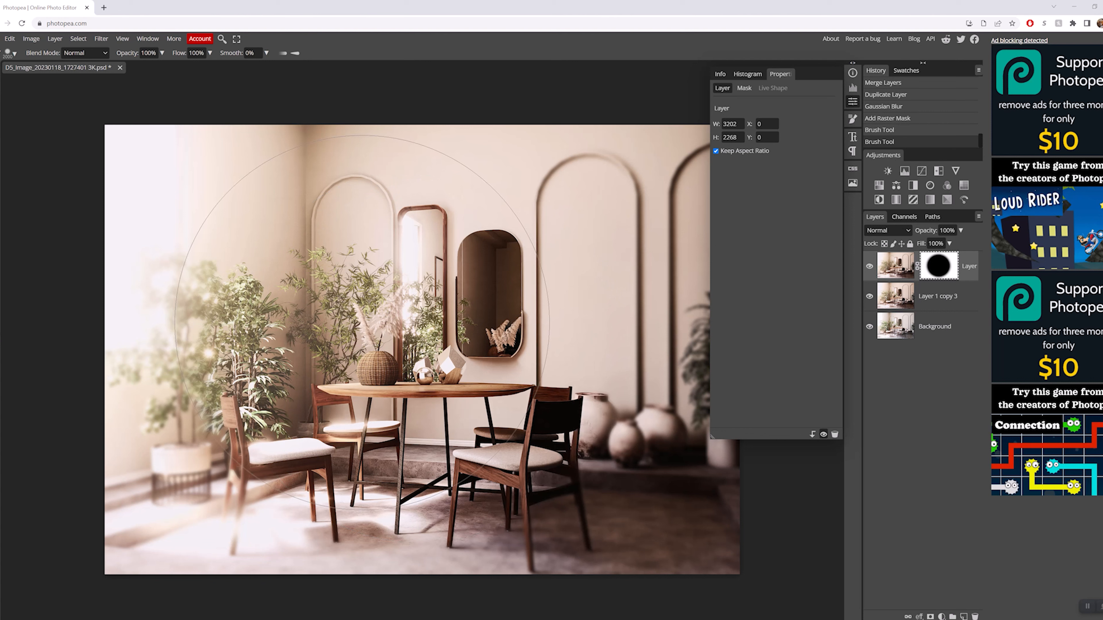
{"action": "left_click", "coordinate": [360, 324]}
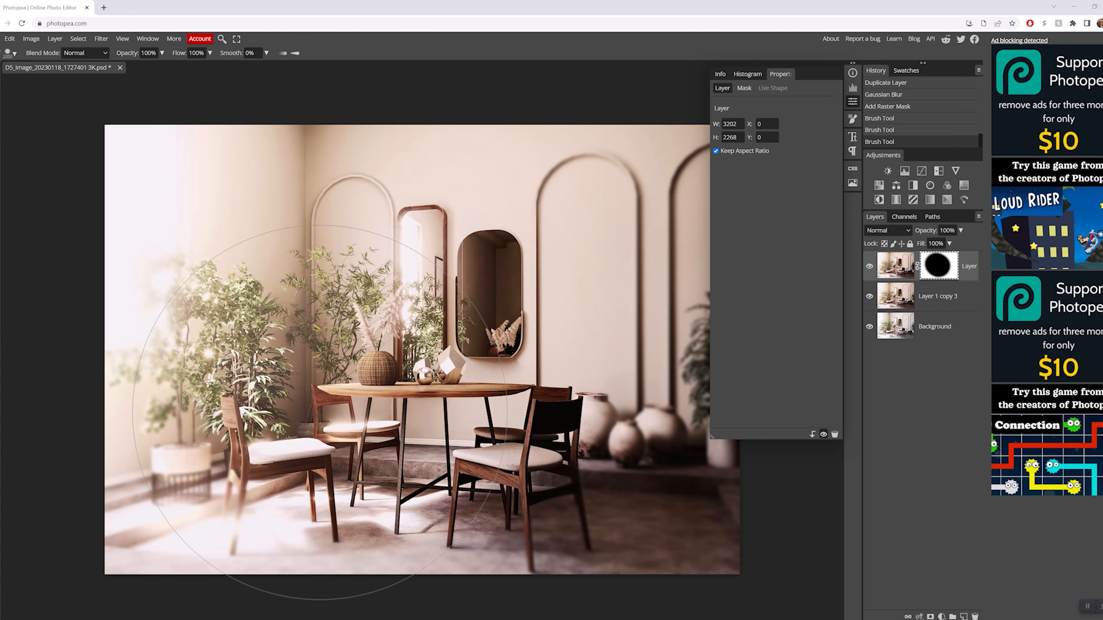
{"action": "left_click", "coordinate": [317, 414]}
{"action": "left_click", "coordinate": [524, 417]}
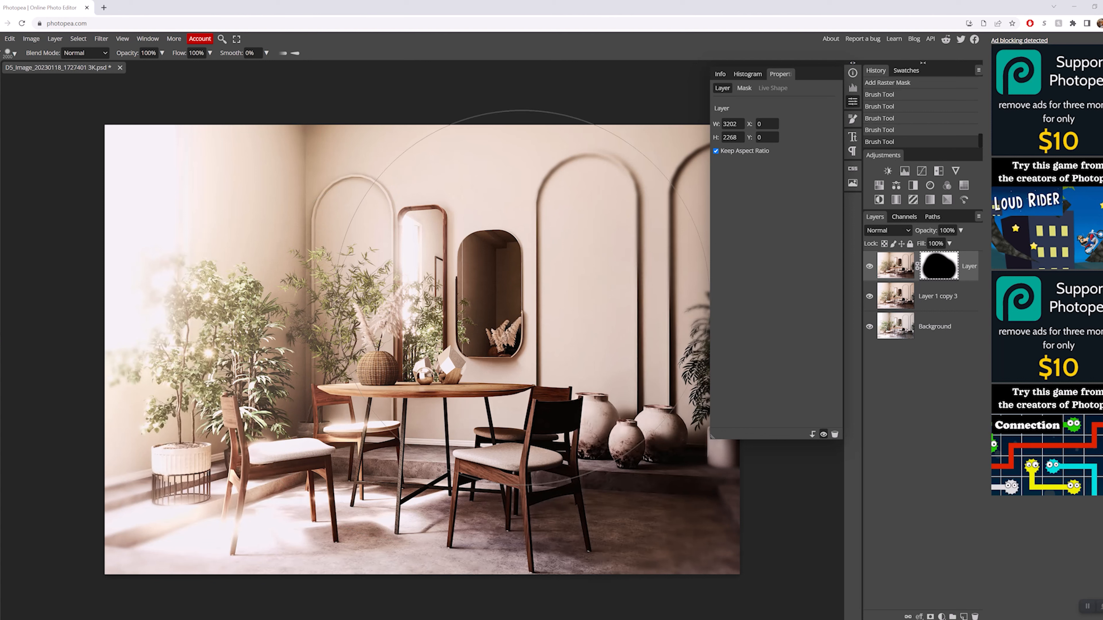
{"action": "left_click", "coordinate": [482, 282]}
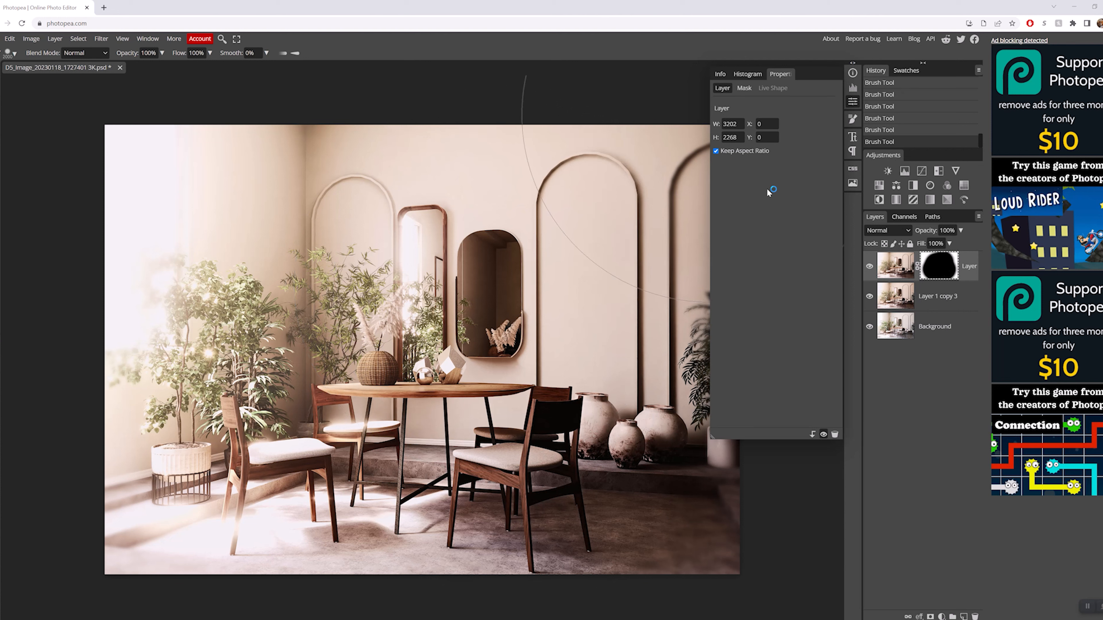
Examine the masked blur up close and toggle the blurred layer's visibility to compare the edges of the image
{"action": "left_click_drag", "start_coordinate": [775, 74], "coordinate": [1050, 211]}
{"action": "key", "text": "z"}
{"action": "left_click", "coordinate": [437, 322]}
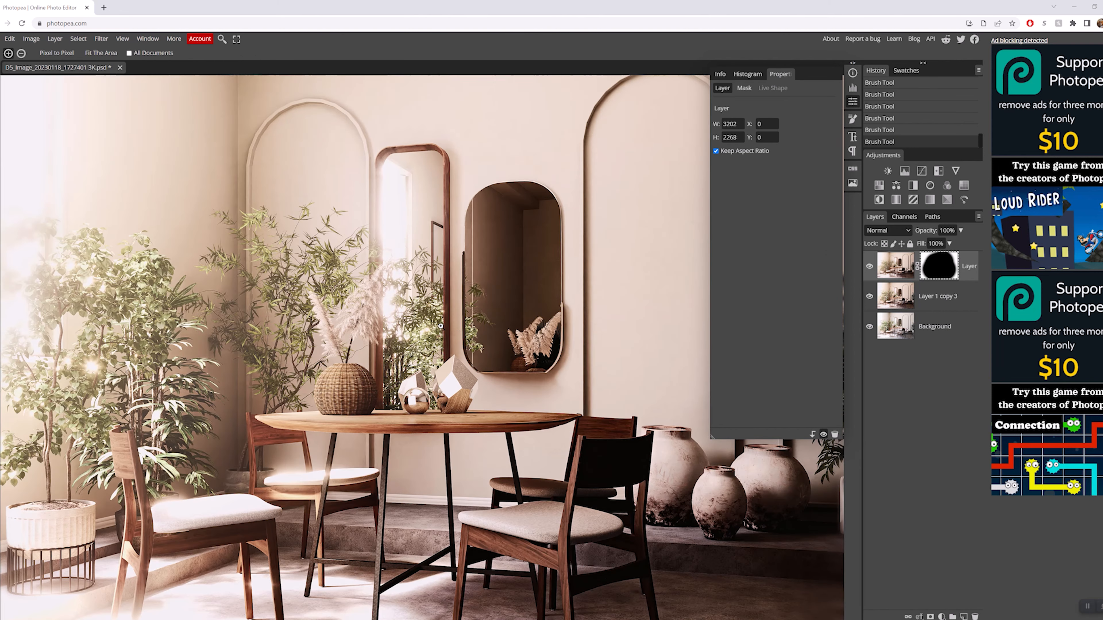
{"action": "left_click_drag", "start_coordinate": [439, 319], "coordinate": [285, 265]}
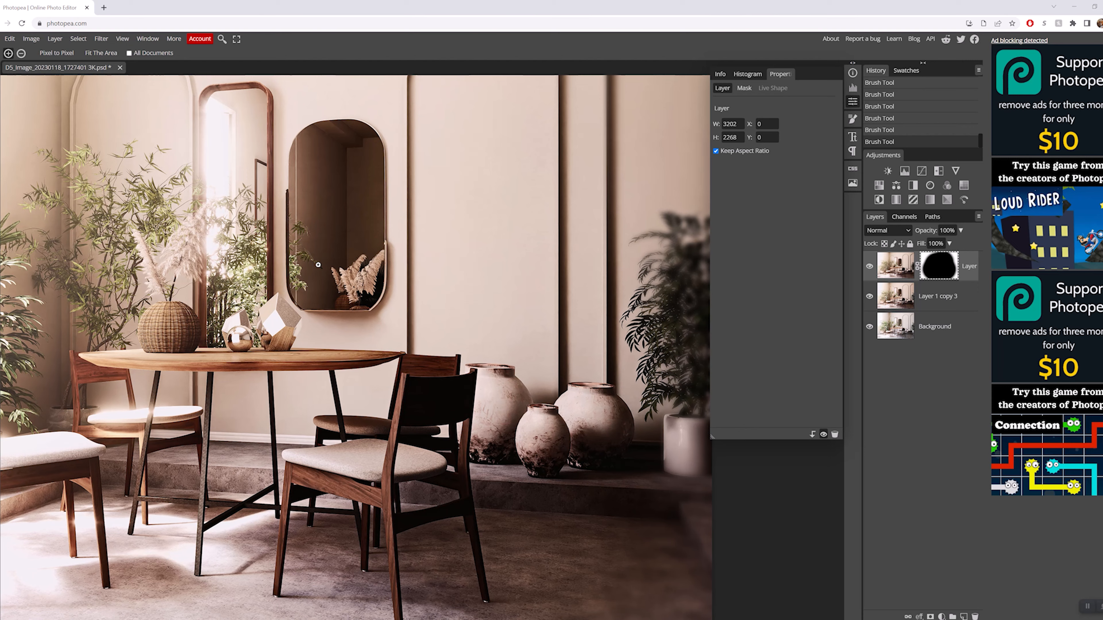
{"action": "left_click", "coordinate": [427, 266], "text": "alt"}
{"action": "left_click_drag", "start_coordinate": [334, 217], "coordinate": [399, 258]}
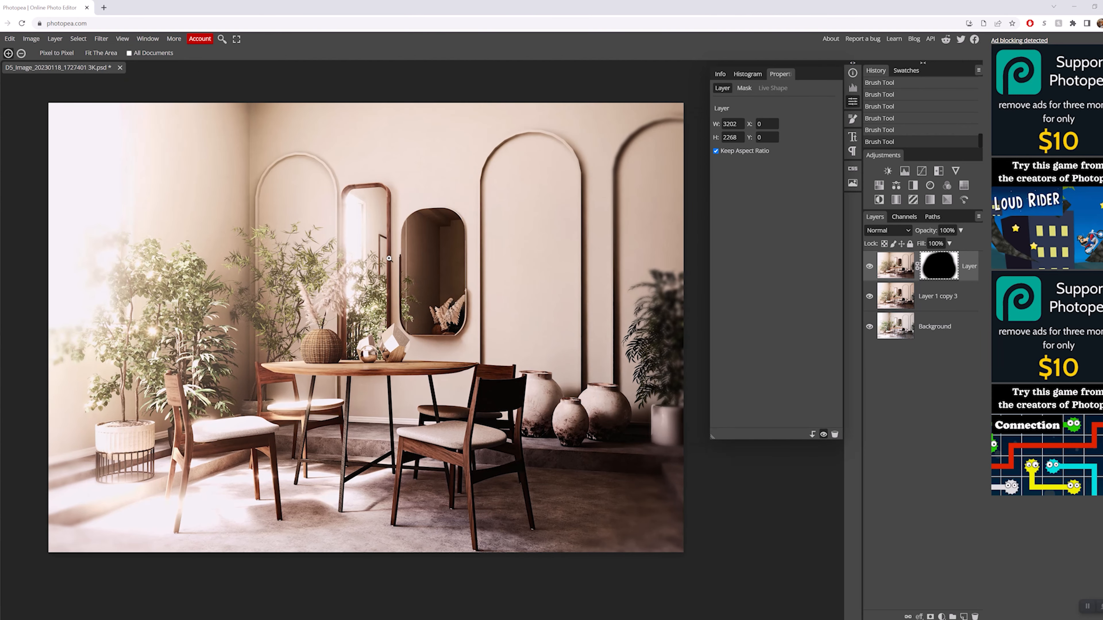
{"action": "left_click", "coordinate": [870, 266]}
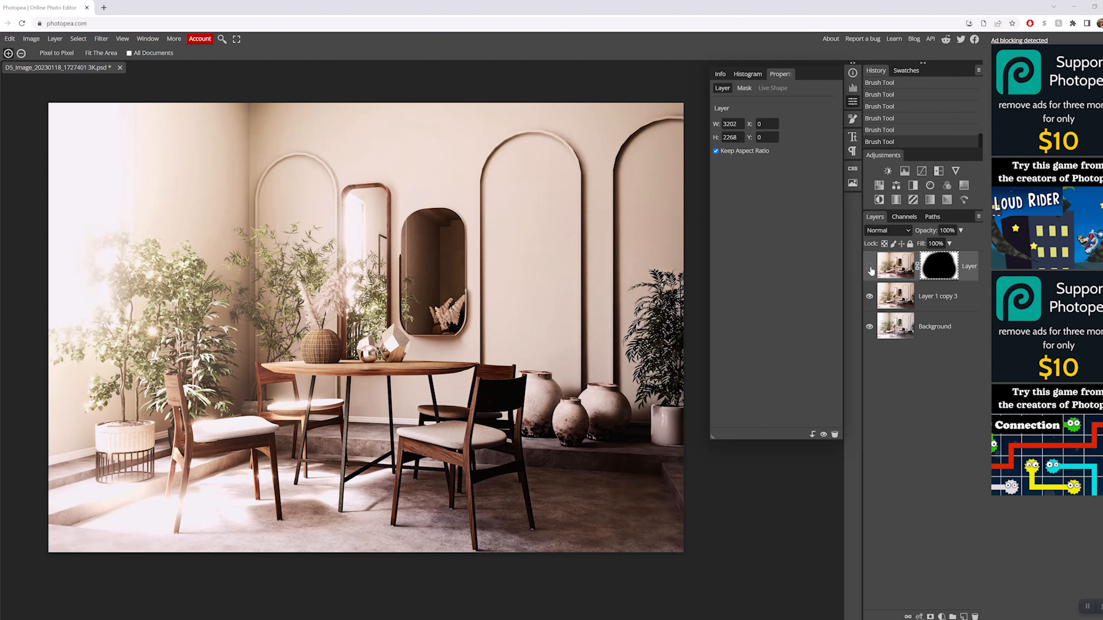
{"action": "left_click", "coordinate": [870, 267]}
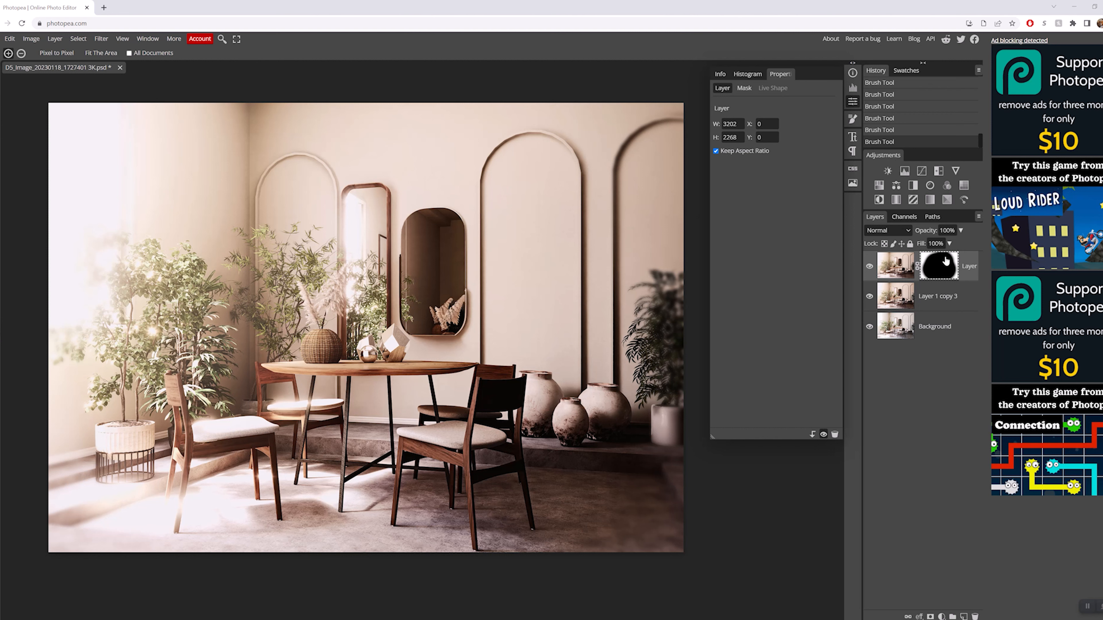
Reduce the blurred layer's opacity to 54% and merge it down into Layer 1 copy 3
{"action": "left_click", "coordinate": [950, 244]}
{"action": "left_click_drag", "start_coordinate": [953, 245], "coordinate": [948, 243]}
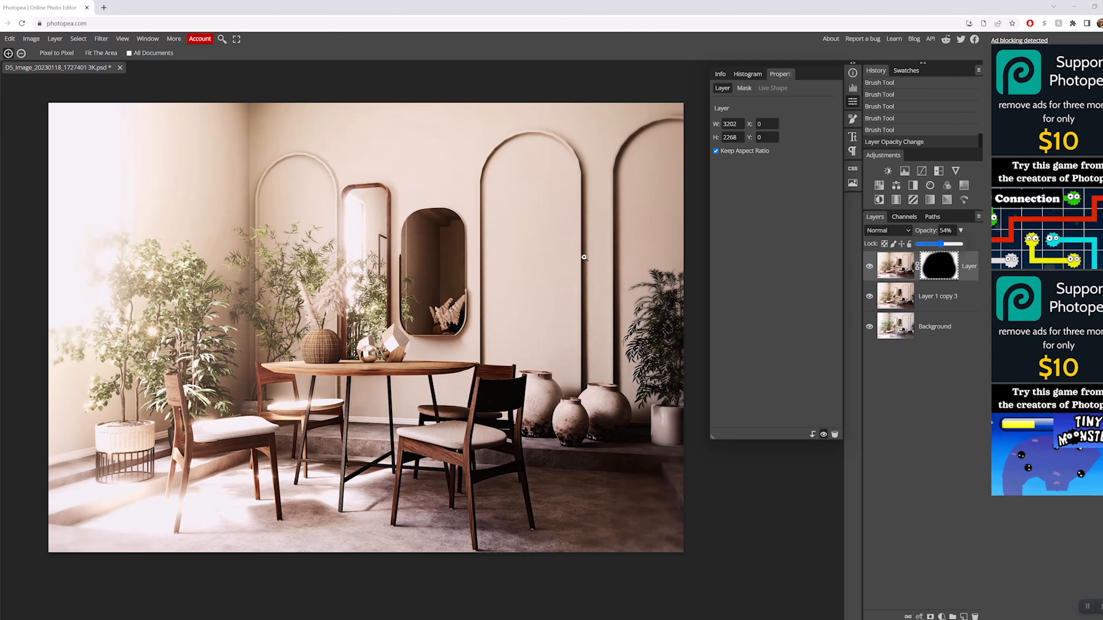
{"action": "right_click", "coordinate": [898, 261]}
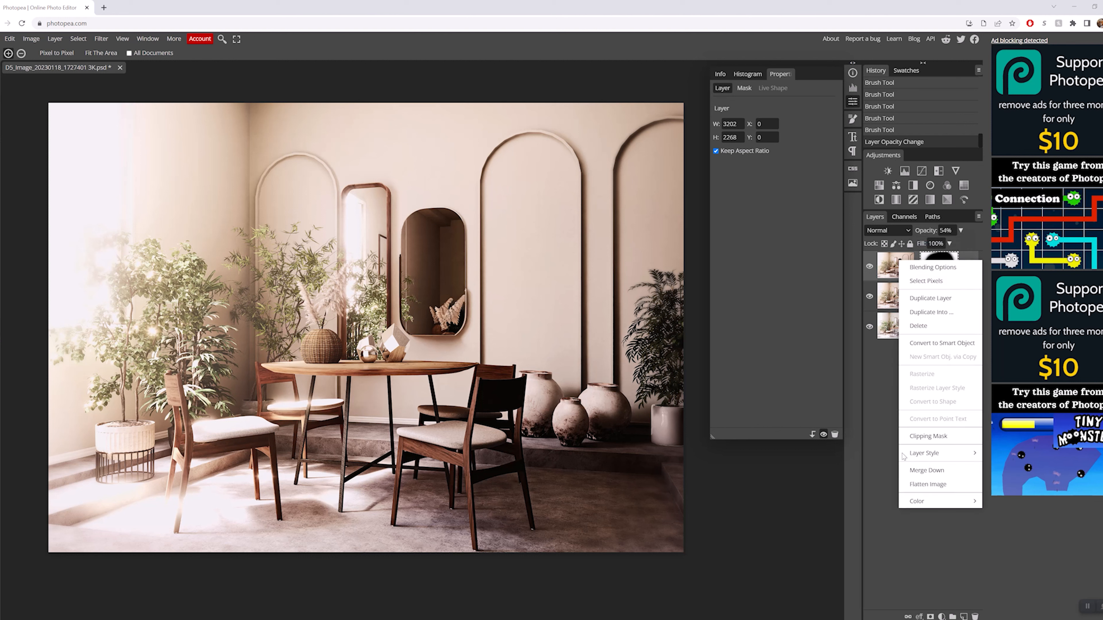
{"action": "left_click", "coordinate": [926, 470]}
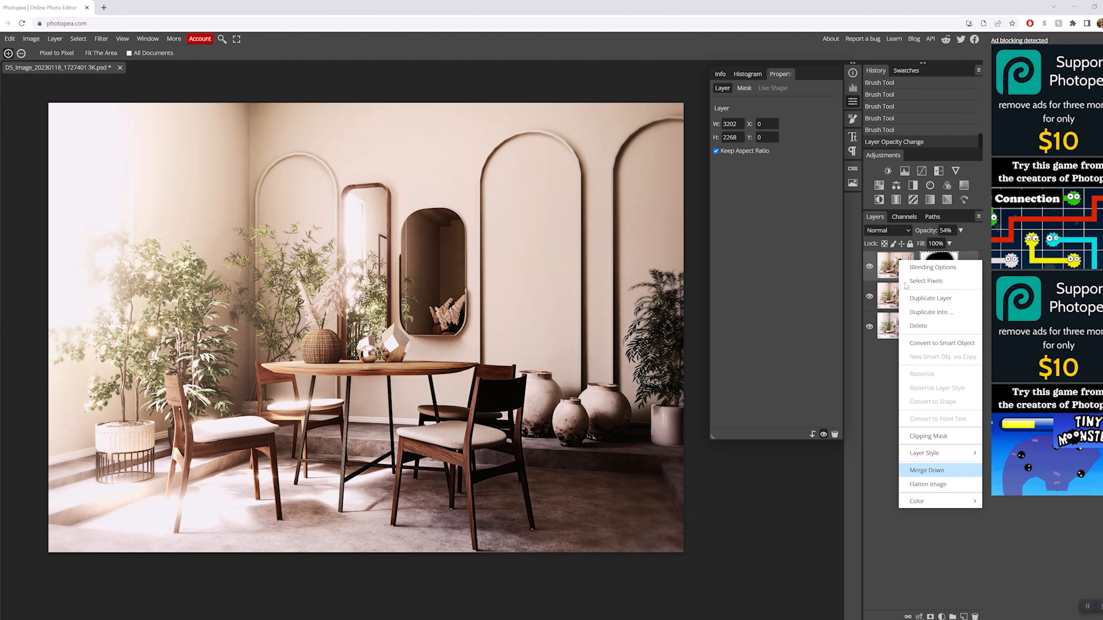
Duplicate the merged layer and apply a High Pass filter with a 1.5 px radius to the duplicate
{"action": "right_click", "coordinate": [899, 263]}
{"action": "left_click", "coordinate": [929, 301]}
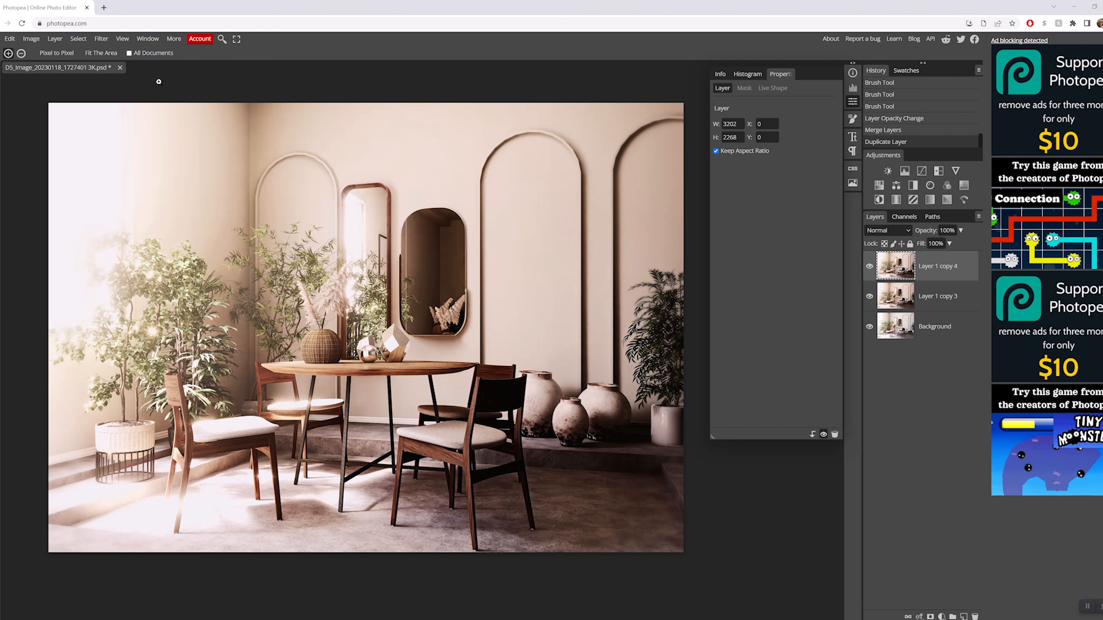
{"action": "left_click", "coordinate": [100, 39]}
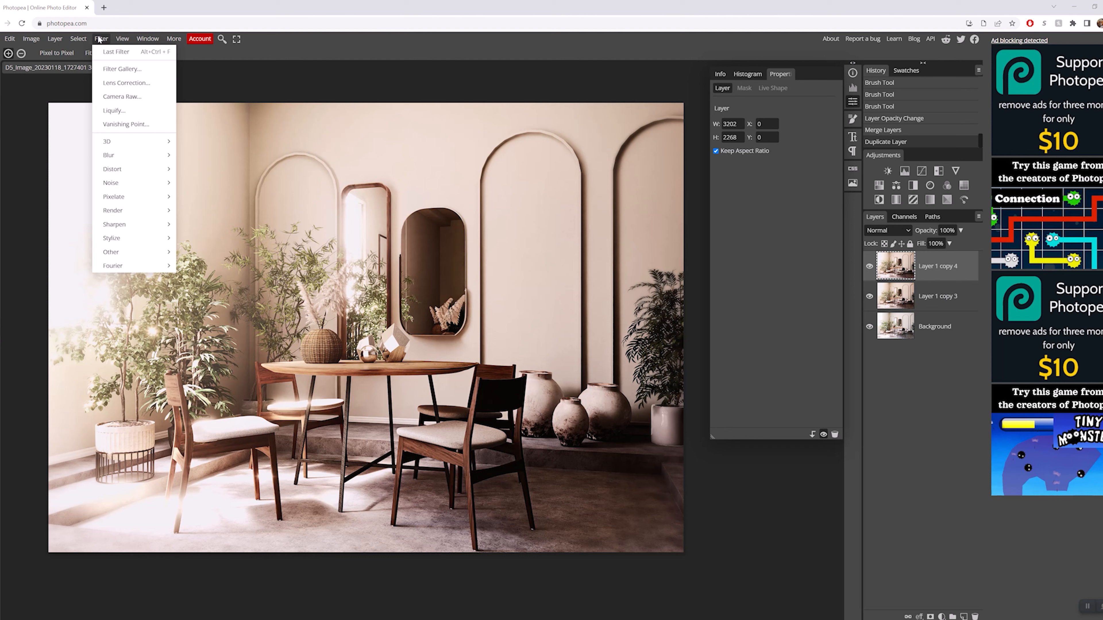
{"action": "mouse_move", "coordinate": [151, 254]}
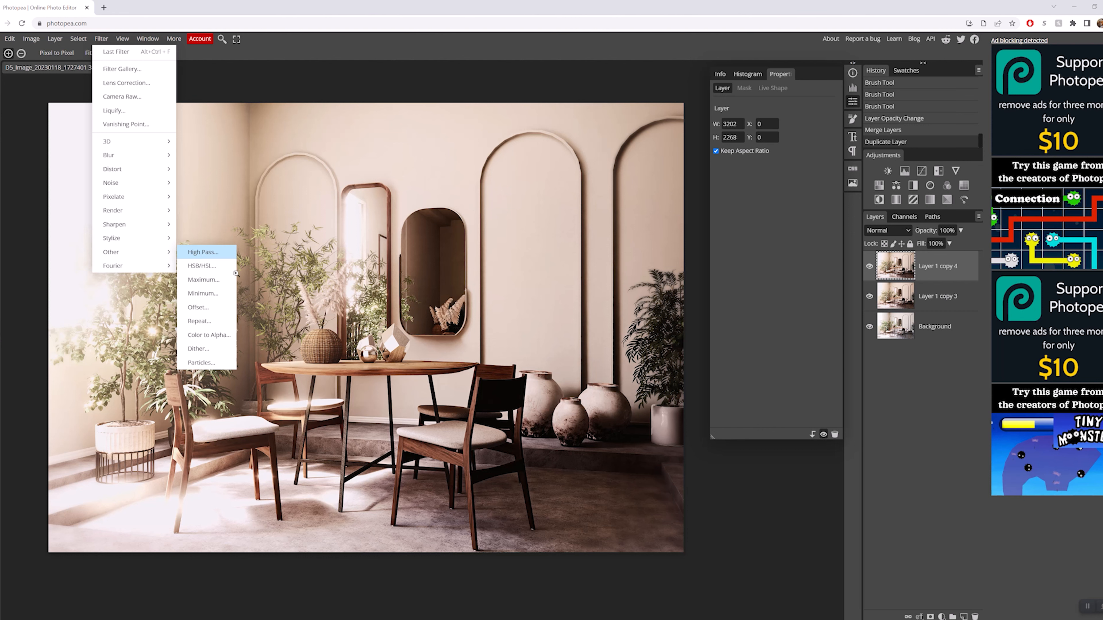
{"action": "left_click", "coordinate": [202, 253]}
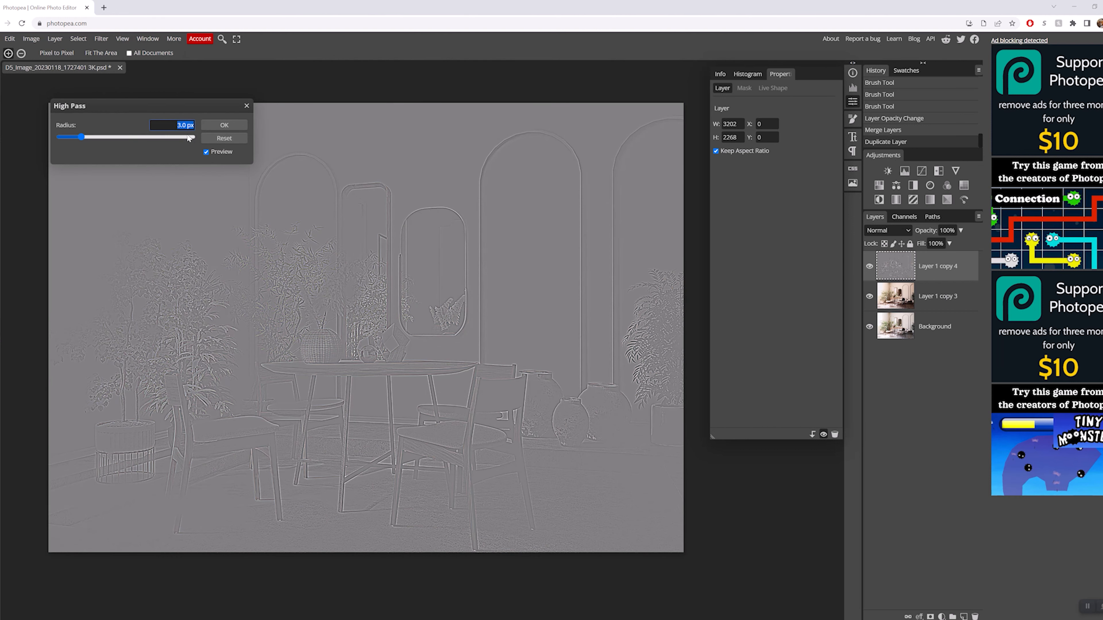
{"action": "type", "text": "1.5"}
{"action": "left_click", "coordinate": [228, 125]}
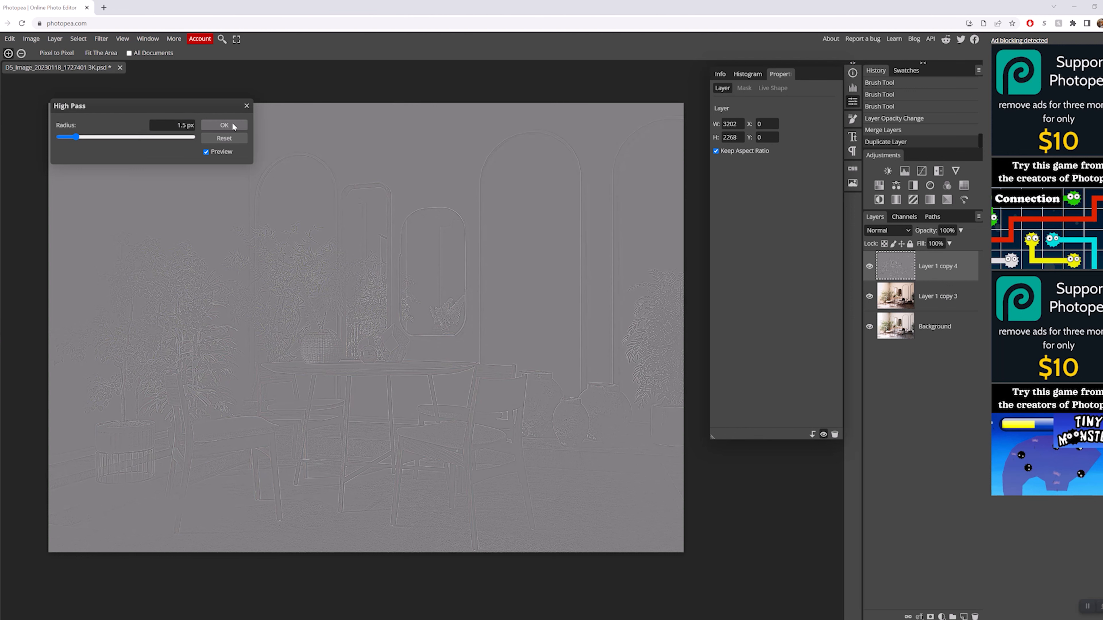
{"action": "left_click", "coordinate": [224, 126]}
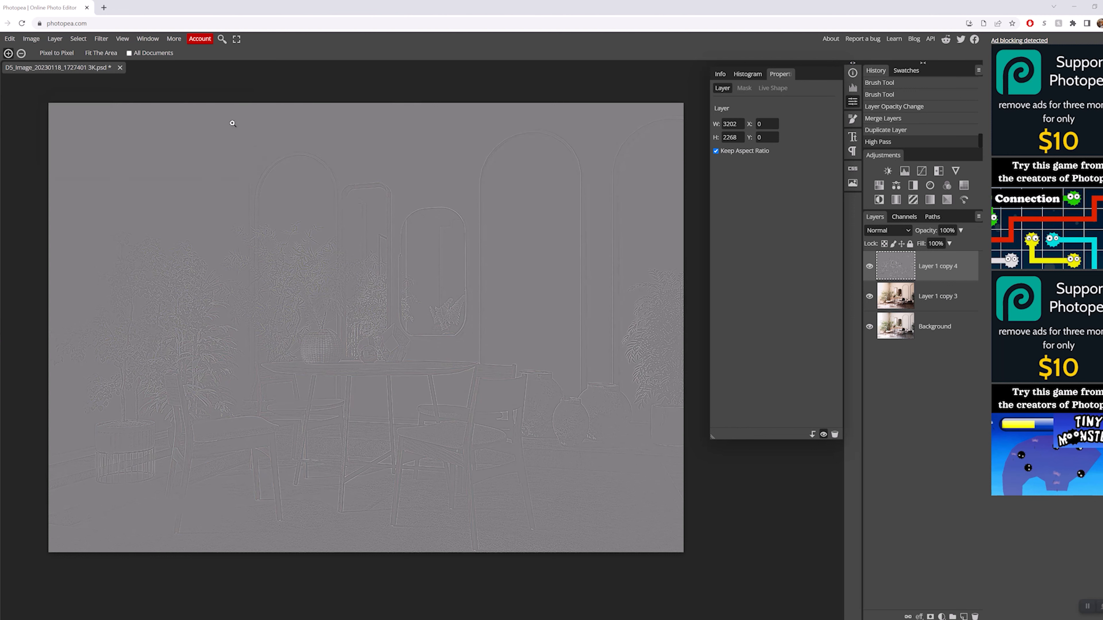
Set the High Pass layer's blend mode to Overlay
{"action": "left_click", "coordinate": [888, 231]}
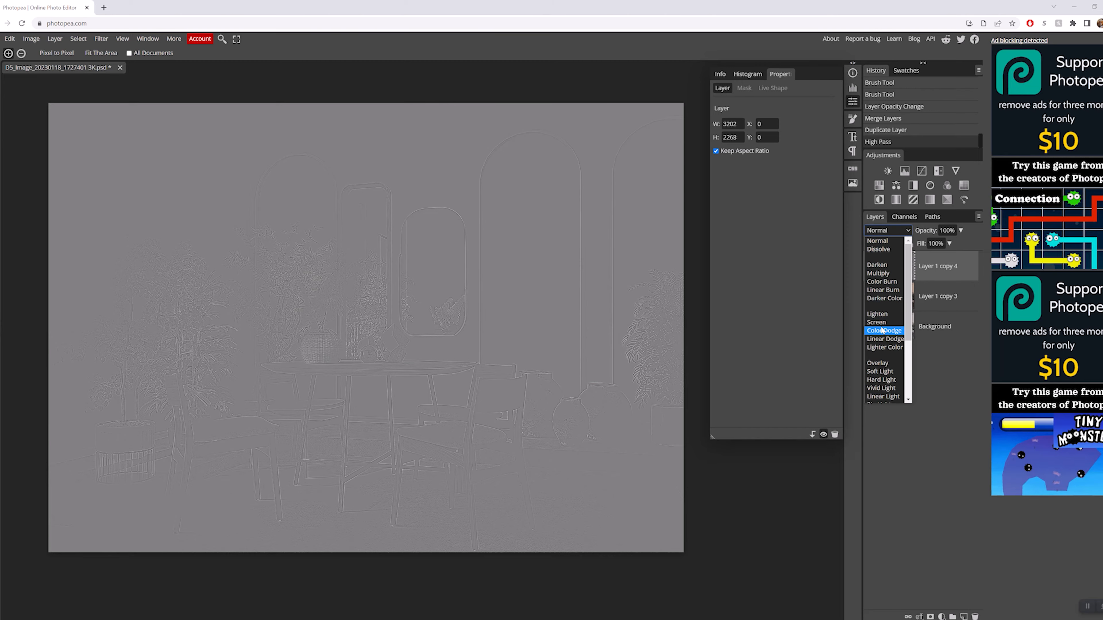
{"action": "left_click", "coordinate": [865, 342]}
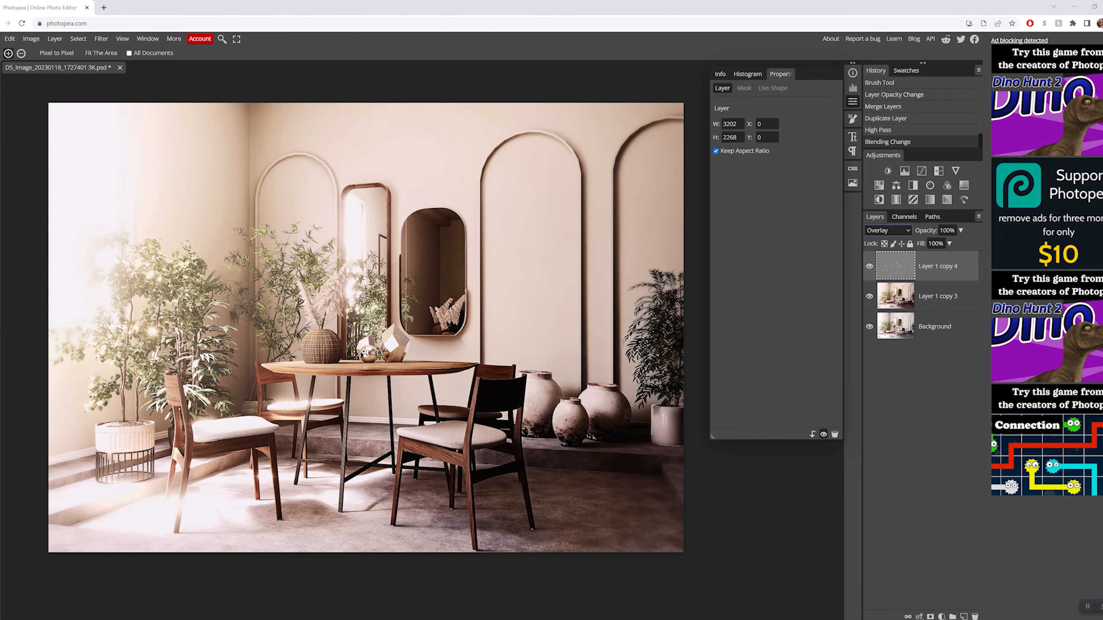
Inspect the table decor, basket and mirror up close and toggle the High Pass layer's visibility to compare the sharpening
{"action": "scroll", "coordinate": [371, 349], "scroll_direction": "up", "scroll_amount": 10}
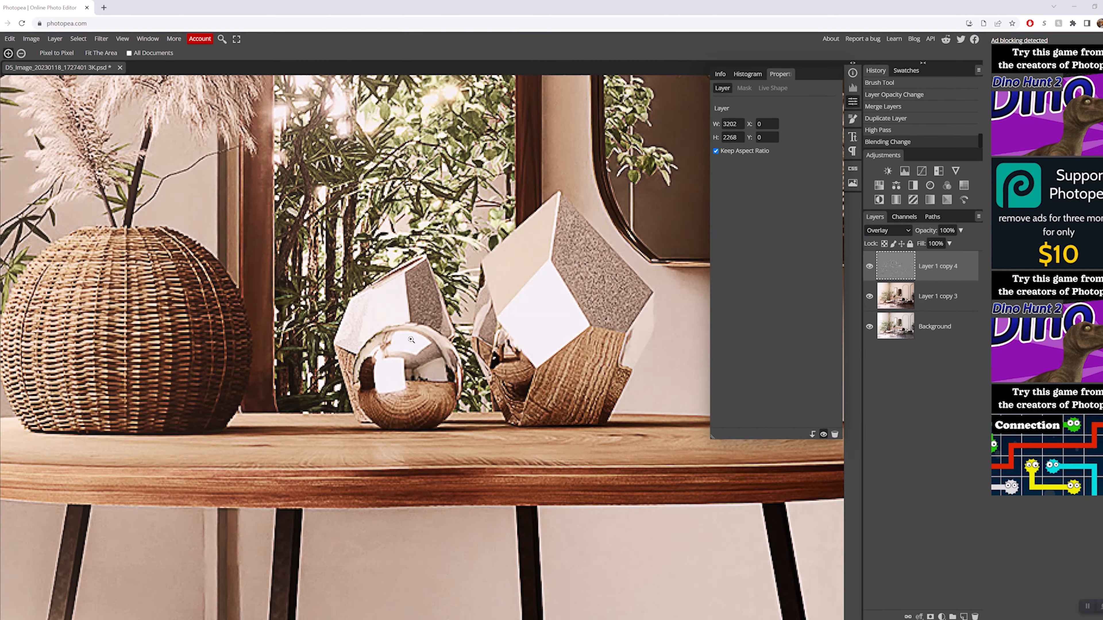
{"action": "left_click_drag", "start_coordinate": [282, 311], "coordinate": [160, 296]}
{"action": "scroll", "coordinate": [341, 330], "scroll_direction": "down", "scroll_amount": 3}
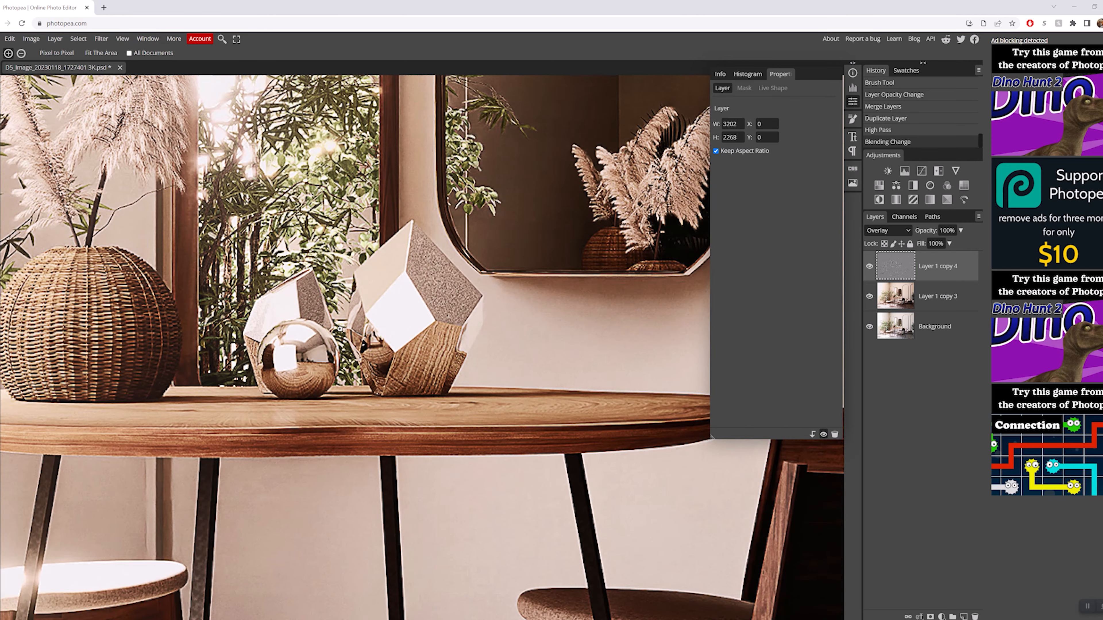
{"action": "left_click_drag", "start_coordinate": [404, 339], "coordinate": [464, 359]}
{"action": "left_click_drag", "start_coordinate": [142, 335], "coordinate": [331, 342]}
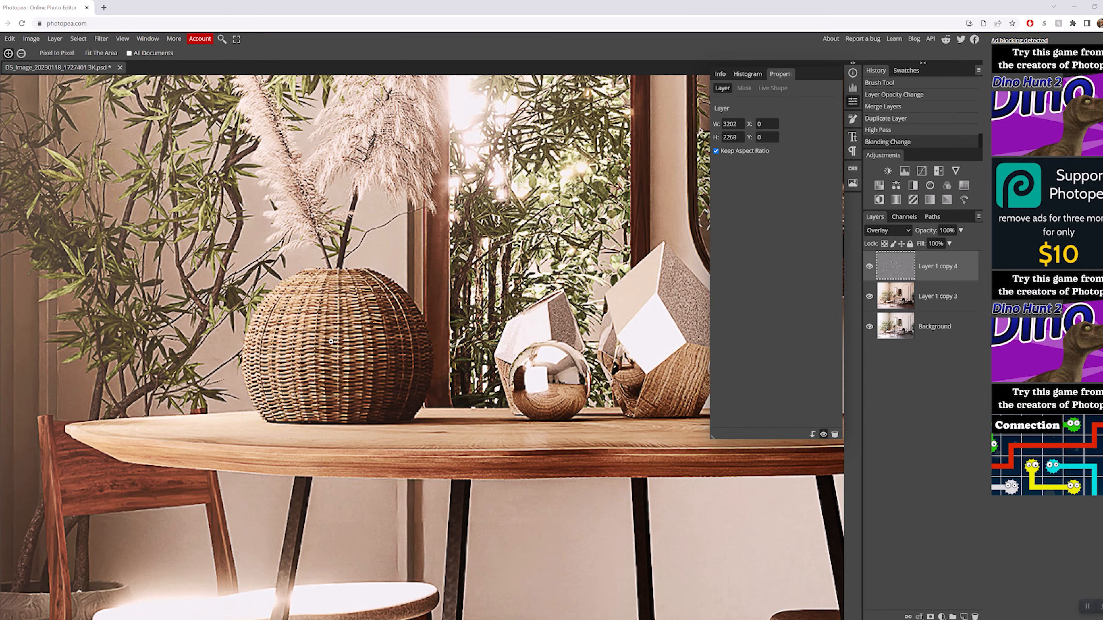
{"action": "left_click", "coordinate": [869, 266]}
{"action": "left_click", "coordinate": [869, 267]}
{"action": "left_click", "coordinate": [869, 266]}
{"action": "left_click", "coordinate": [869, 266]}
{"action": "left_click", "coordinate": [869, 267]}
{"action": "left_click", "coordinate": [869, 266]}
{"action": "left_click_drag", "start_coordinate": [576, 270], "coordinate": [234, 391]}
{"action": "left_click_drag", "start_coordinate": [473, 228], "coordinate": [490, 298]}
{"action": "key", "text": "alt"}
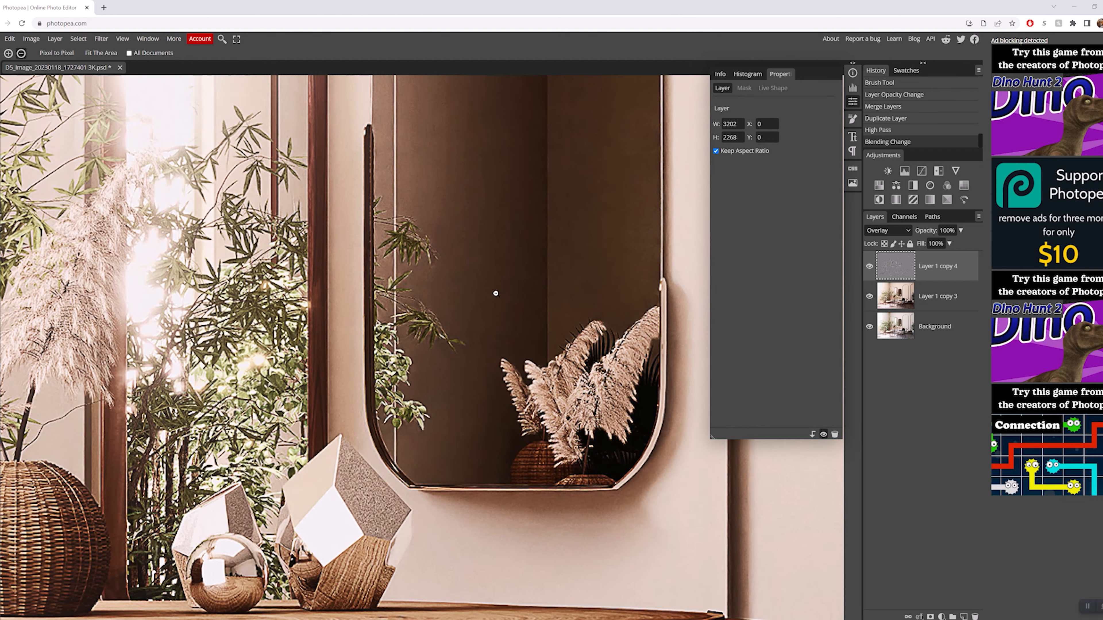
{"action": "left_click", "coordinate": [495, 293], "text": "alt"}
Merge the High Pass layer down into Layer 1 copy 3 and duplicate the merged layer
{"action": "right_click", "coordinate": [937, 273]}
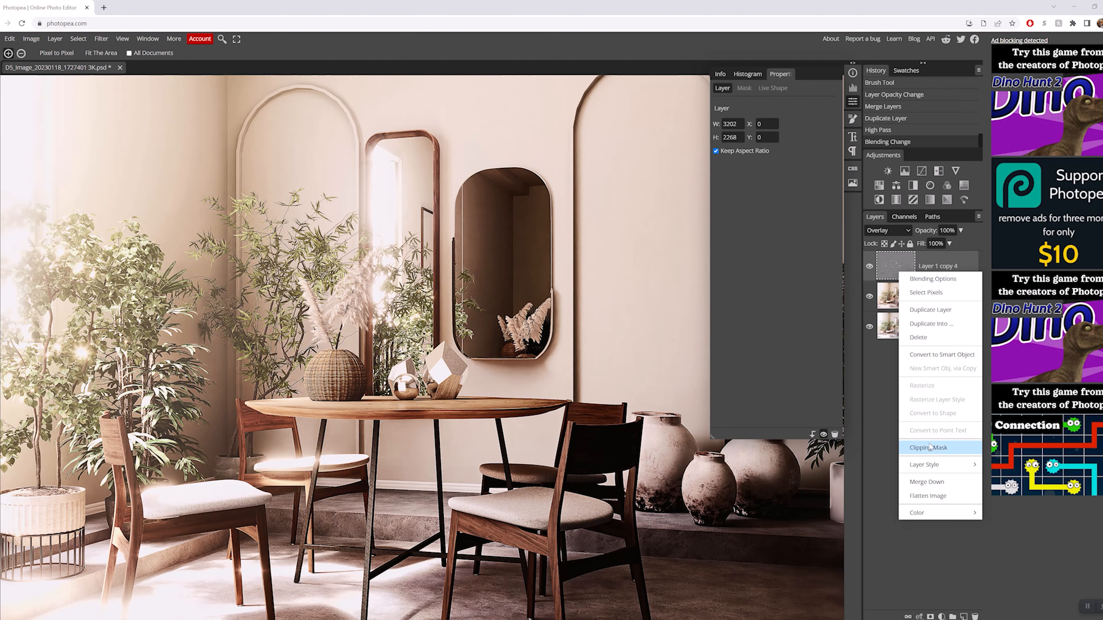
{"action": "left_click", "coordinate": [947, 482]}
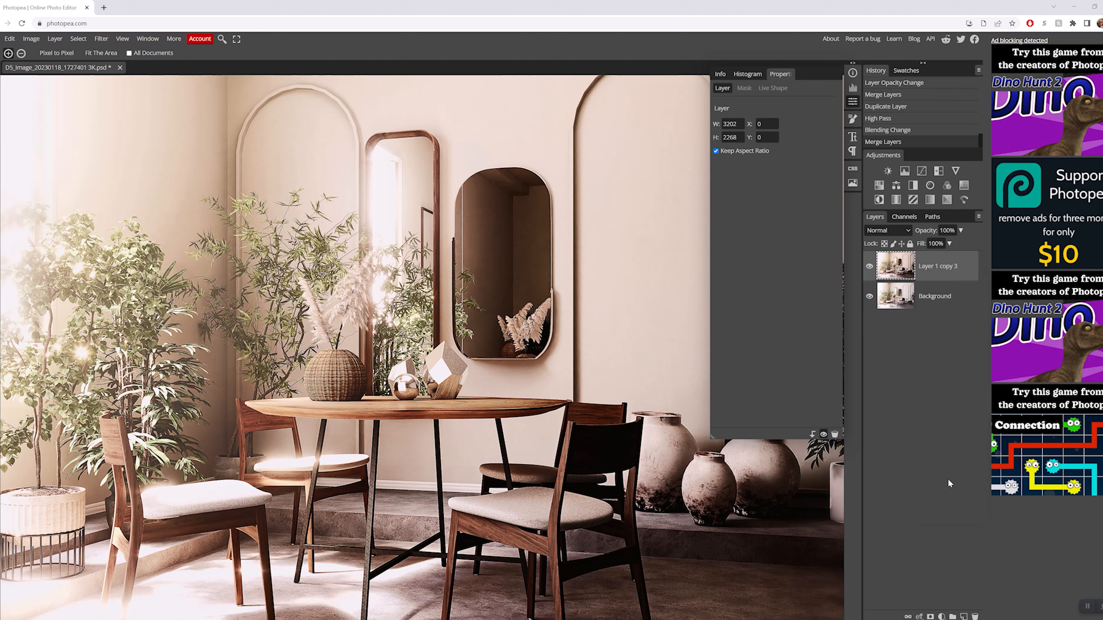
{"action": "right_click", "coordinate": [931, 271]}
{"action": "left_click", "coordinate": [930, 304]}
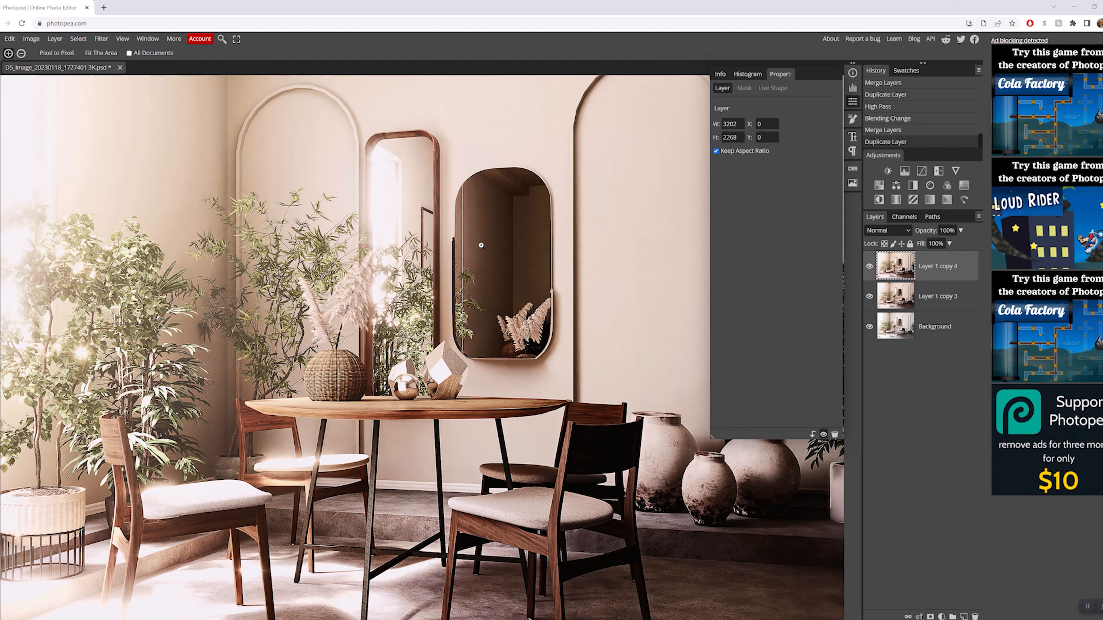
Try to remove the white vertical line in the rounded mirror with the Spot Healing Brush, and undo the stroke
{"action": "left_click", "coordinate": [470, 198]}
{"action": "left_click", "coordinate": [470, 198]}
{"action": "left_click", "coordinate": [470, 199]}
{"action": "left_click_drag", "start_coordinate": [425, 255], "coordinate": [380, 184]}
{"action": "left_click", "coordinate": [428, 242], "text": "alt"}
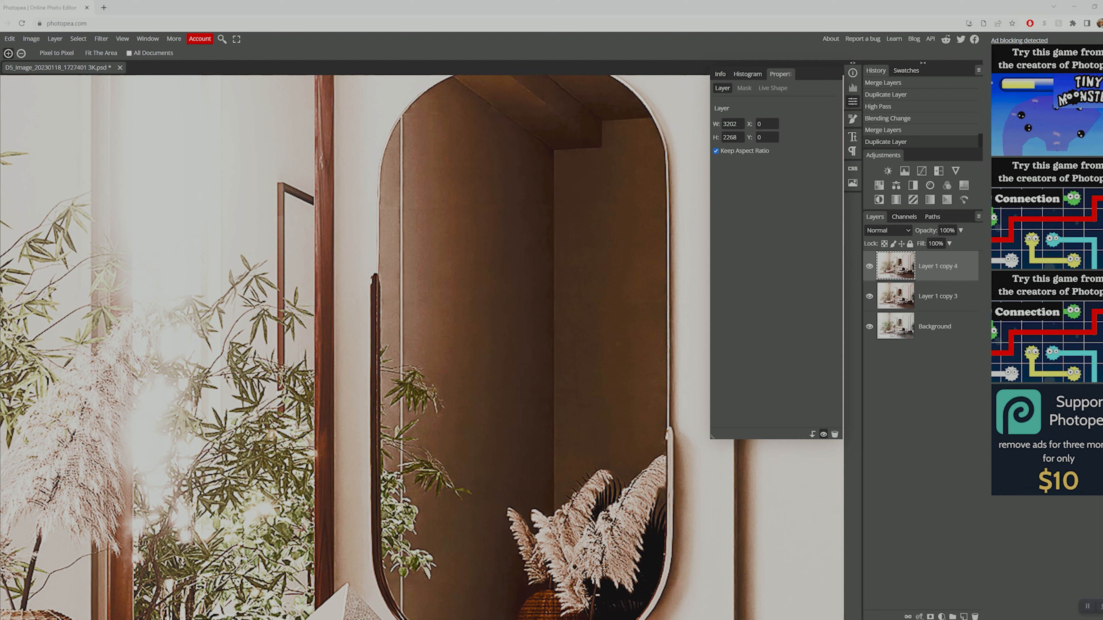
{"action": "key", "text": "s"}
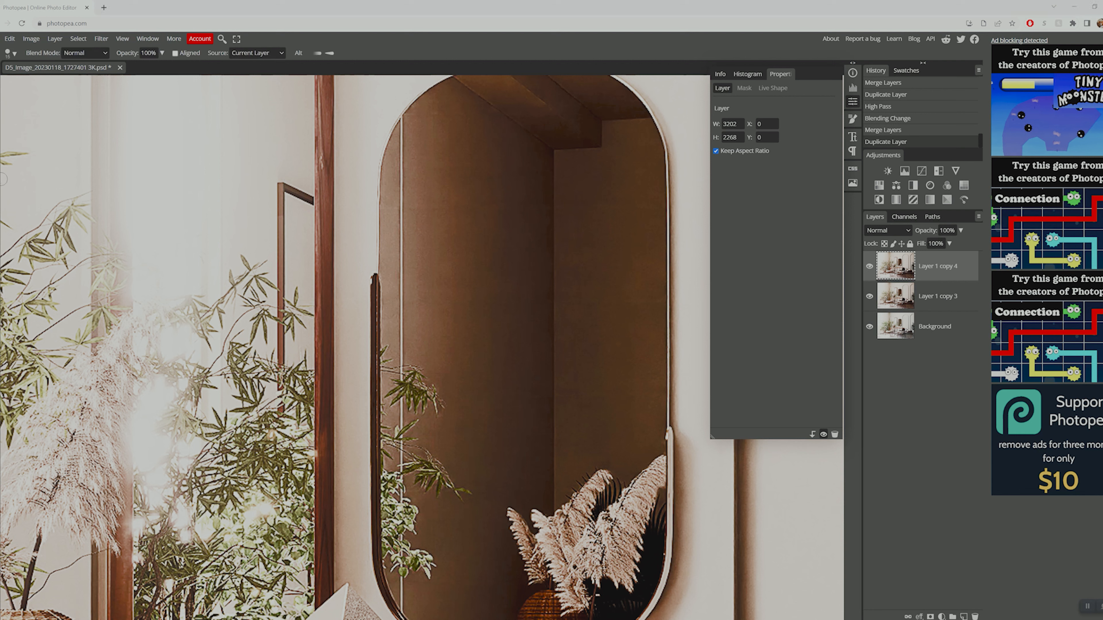
{"action": "left_click", "coordinate": [408, 223]}
{"action": "right_click", "coordinate": [1, 152]}
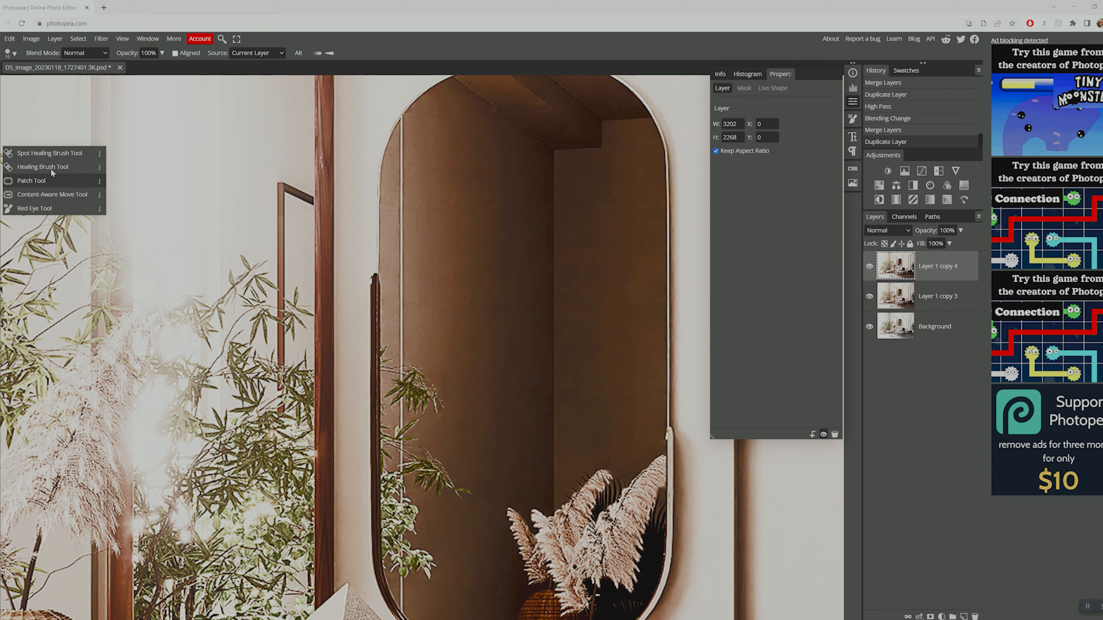
{"action": "left_click", "coordinate": [49, 153]}
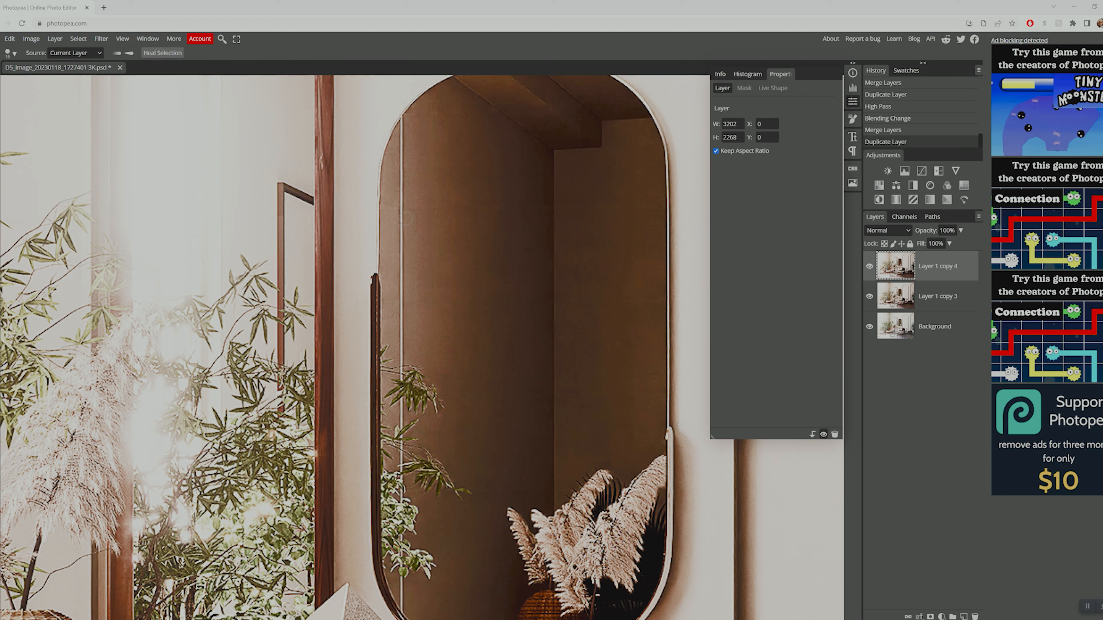
{"action": "left_click_drag", "start_coordinate": [400, 213], "coordinate": [401, 266]}
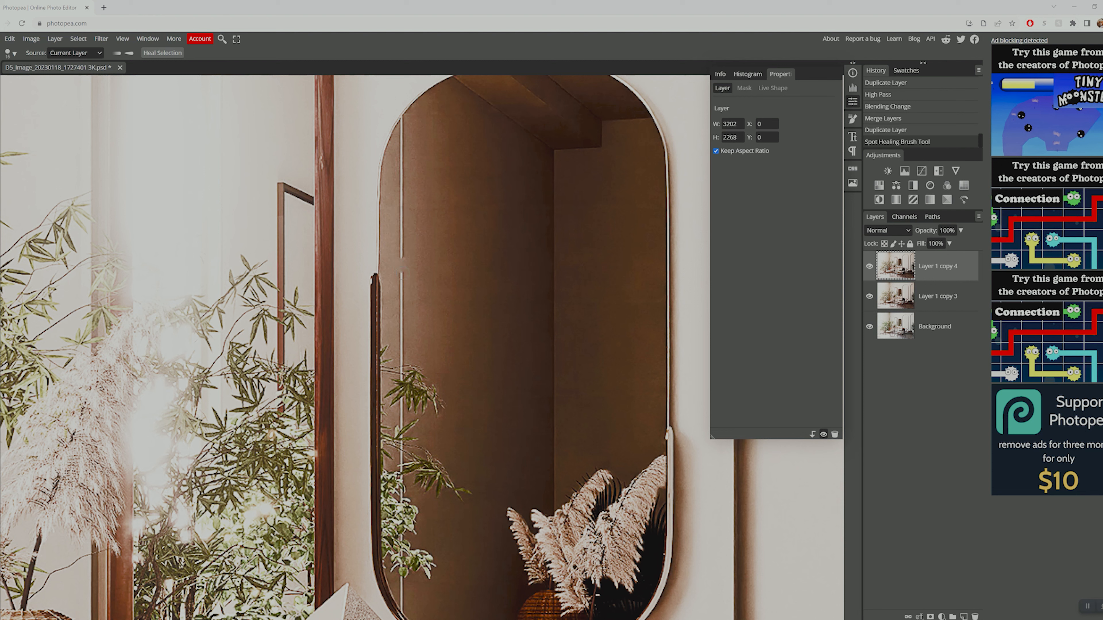
{"action": "key", "text": "ctrl+z"}
Remove the upper section of the white vertical line in the rounded mirror with the Healing Brush, sampling the clean brown surface
{"action": "right_click", "coordinate": [10, 135]}
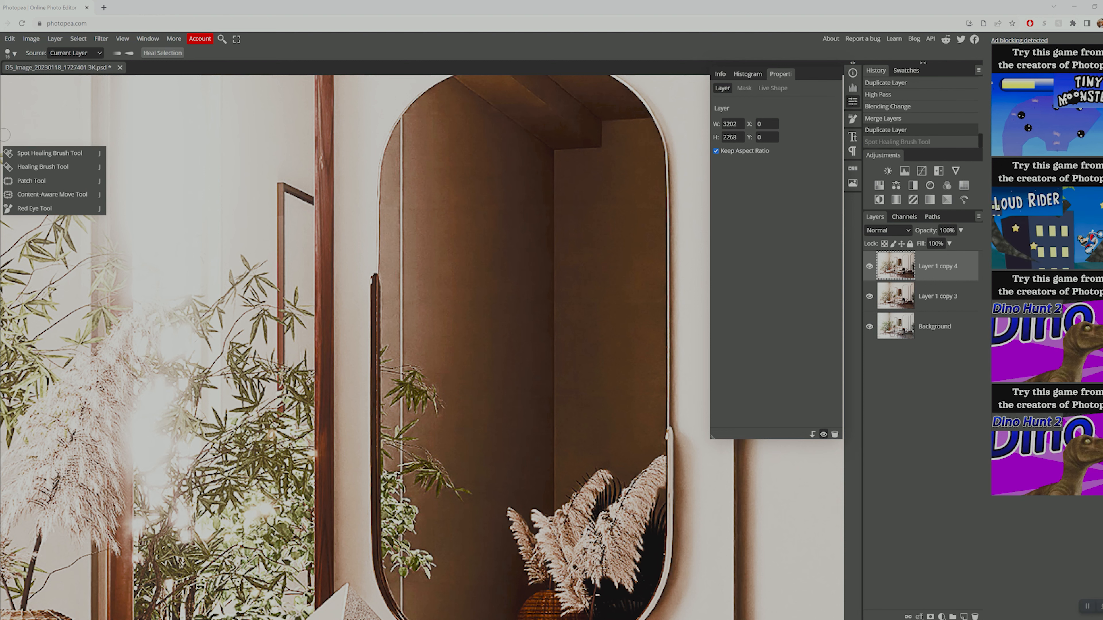
{"action": "left_click", "coordinate": [32, 171]}
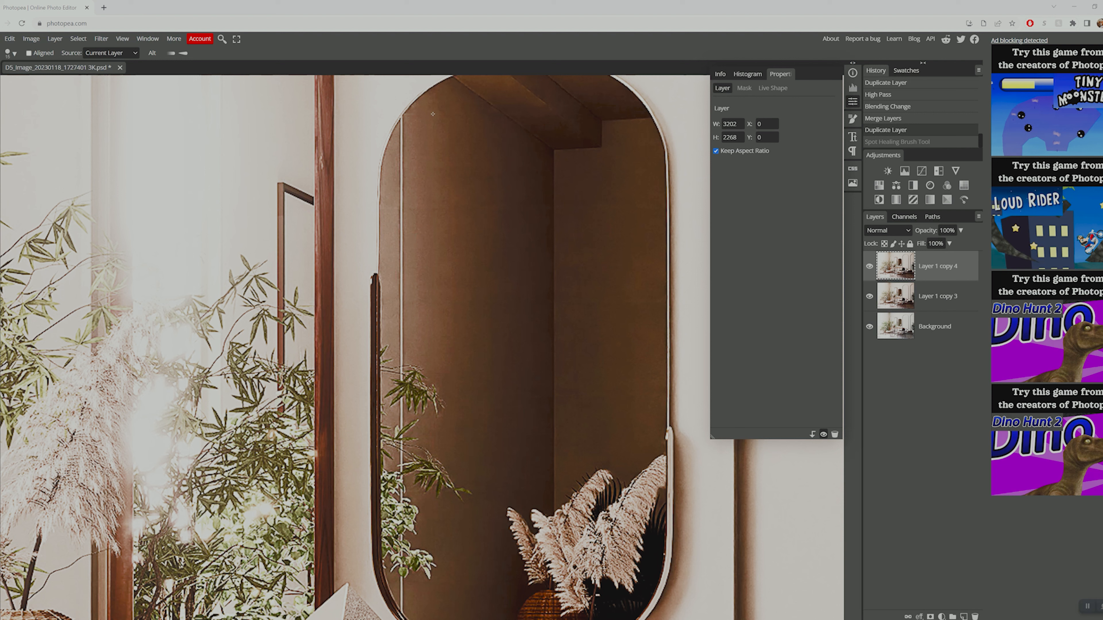
{"action": "left_click", "coordinate": [428, 97], "text": "alt"}
{"action": "left_click_drag", "start_coordinate": [405, 122], "coordinate": [405, 192]}
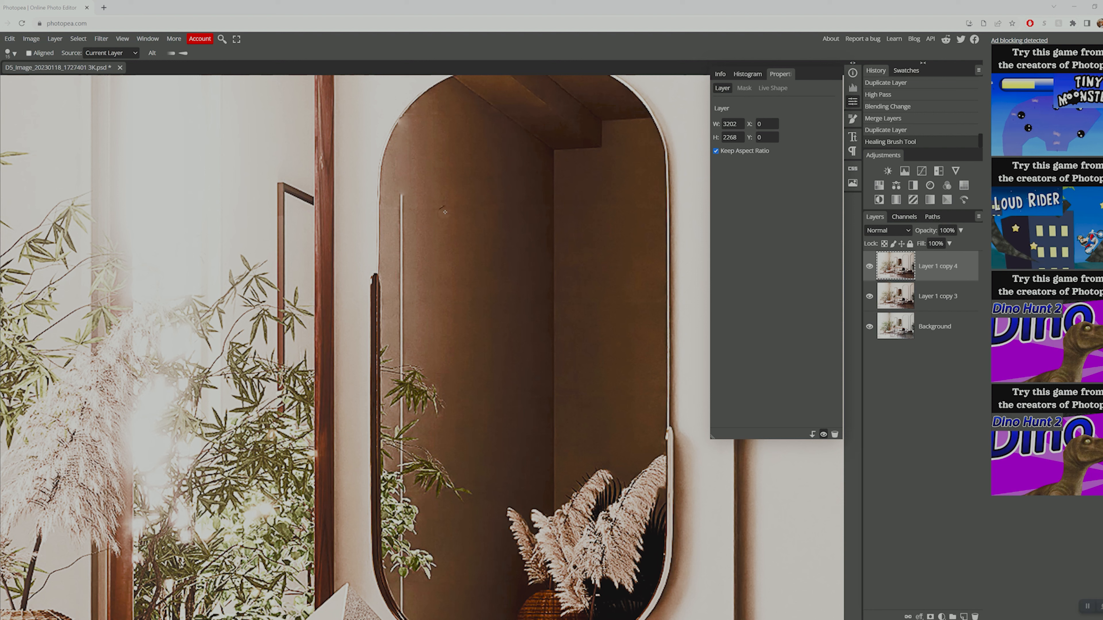
Try to heal the next section of the white line below the cleaned part, and undo the stroke
{"action": "left_click", "coordinate": [406, 196]}
{"action": "left_click_drag", "start_coordinate": [403, 198], "coordinate": [403, 261]}
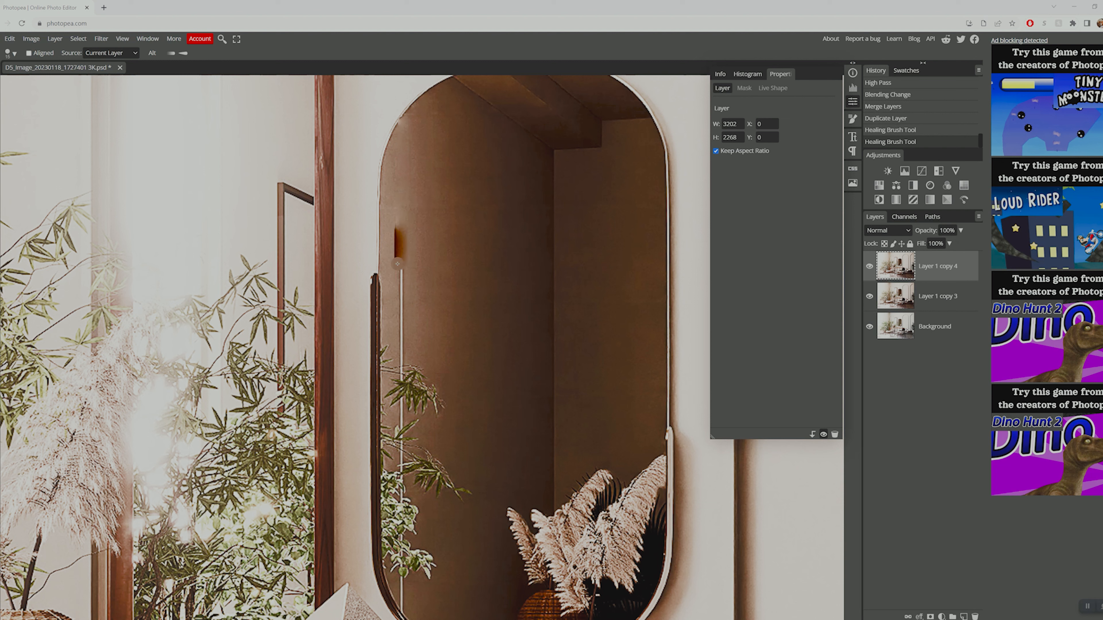
{"action": "key", "text": "ctrl+z"}
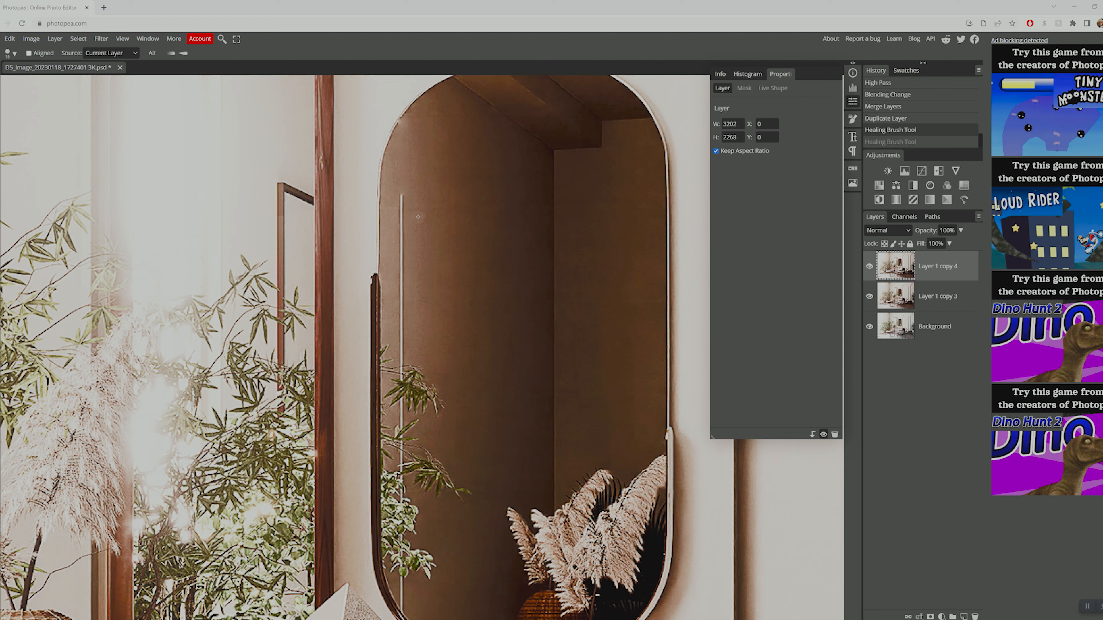
Heal the remaining white line in the mirror above the reflected leaves and in the short stretch near the bottom frame
{"action": "left_click_drag", "start_coordinate": [402, 194], "coordinate": [403, 312]}
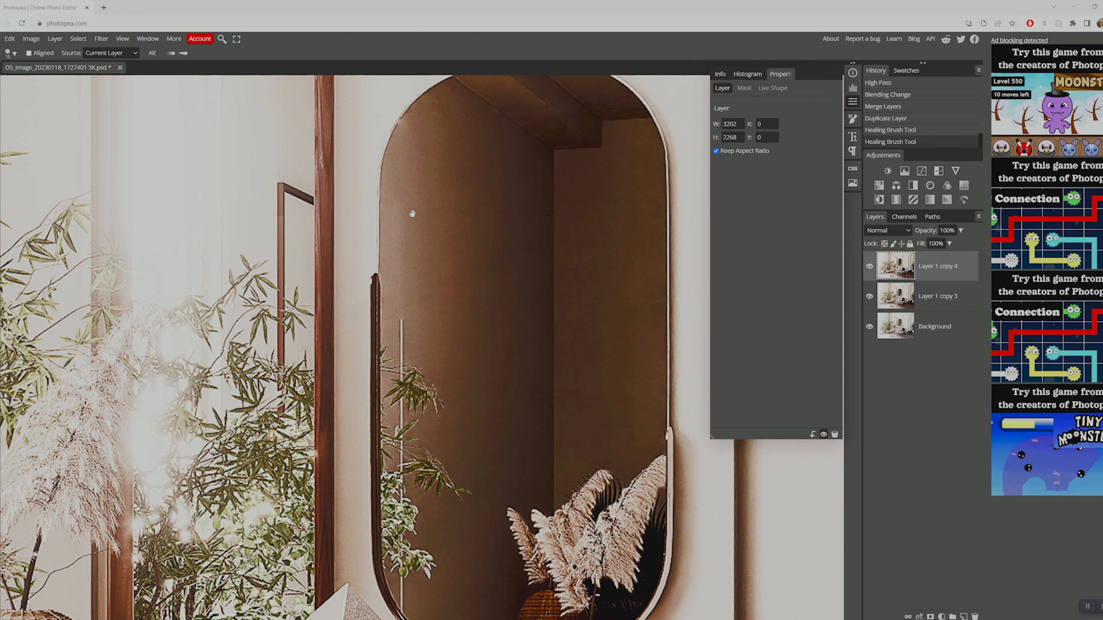
{"action": "left_click_drag", "start_coordinate": [418, 216], "coordinate": [396, 96]}
{"action": "left_click_drag", "start_coordinate": [399, 182], "coordinate": [424, 212]}
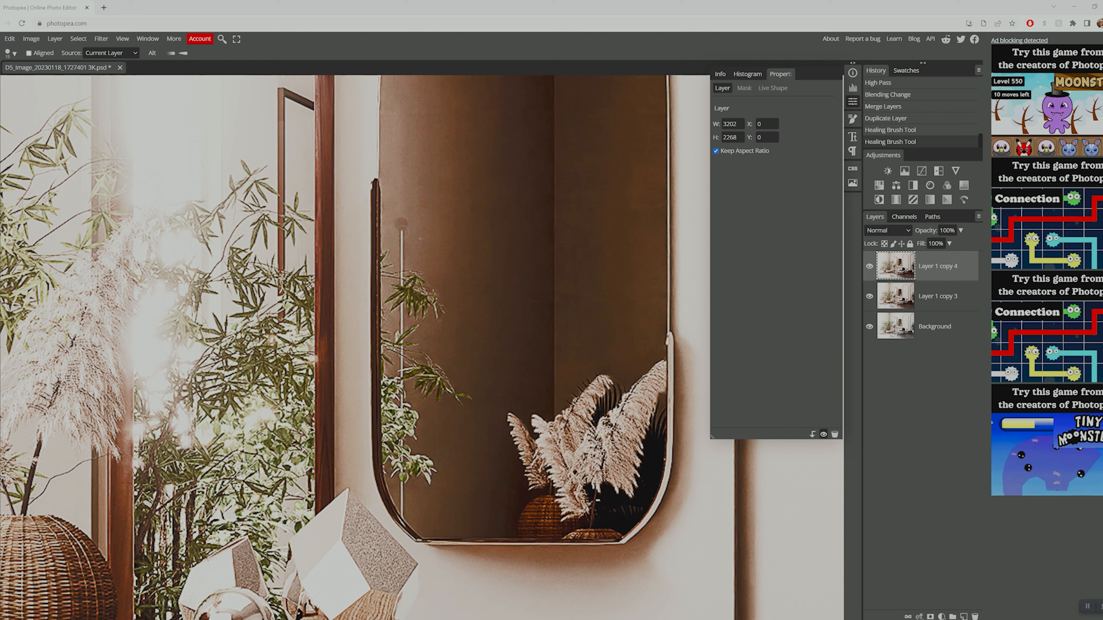
{"action": "left_click_drag", "start_coordinate": [401, 222], "coordinate": [402, 278]}
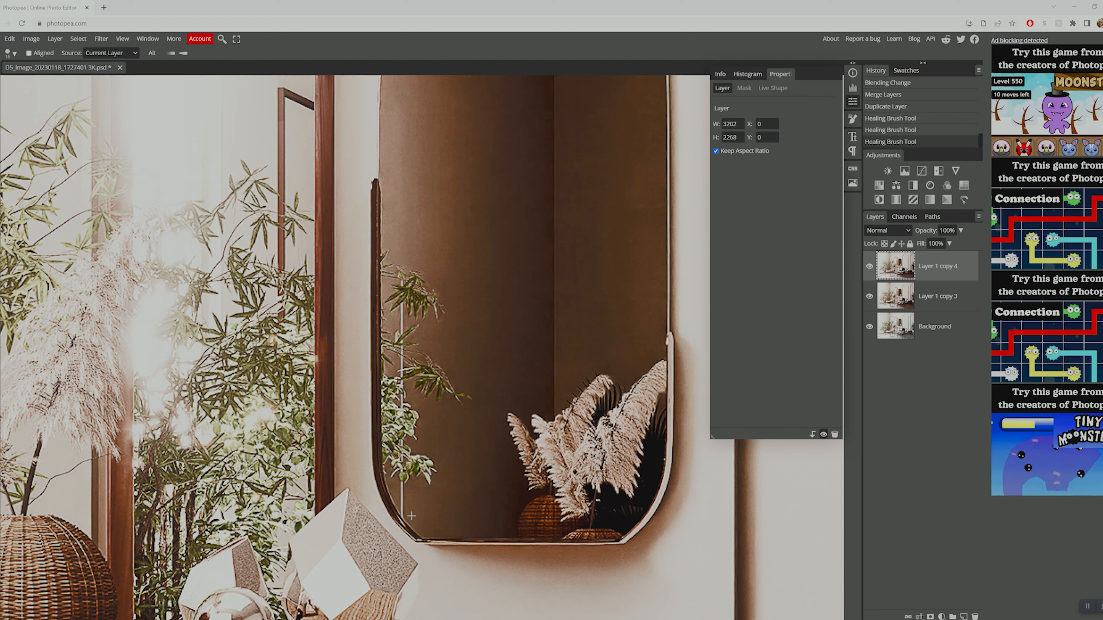
{"action": "left_click", "coordinate": [404, 510], "text": "alt"}
{"action": "left_click_drag", "start_coordinate": [402, 505], "coordinate": [400, 485]}
Try to heal the line fragment between the reflected leaves with the Healing Brush, and undo the stroke
{"action": "key", "text": "e"}
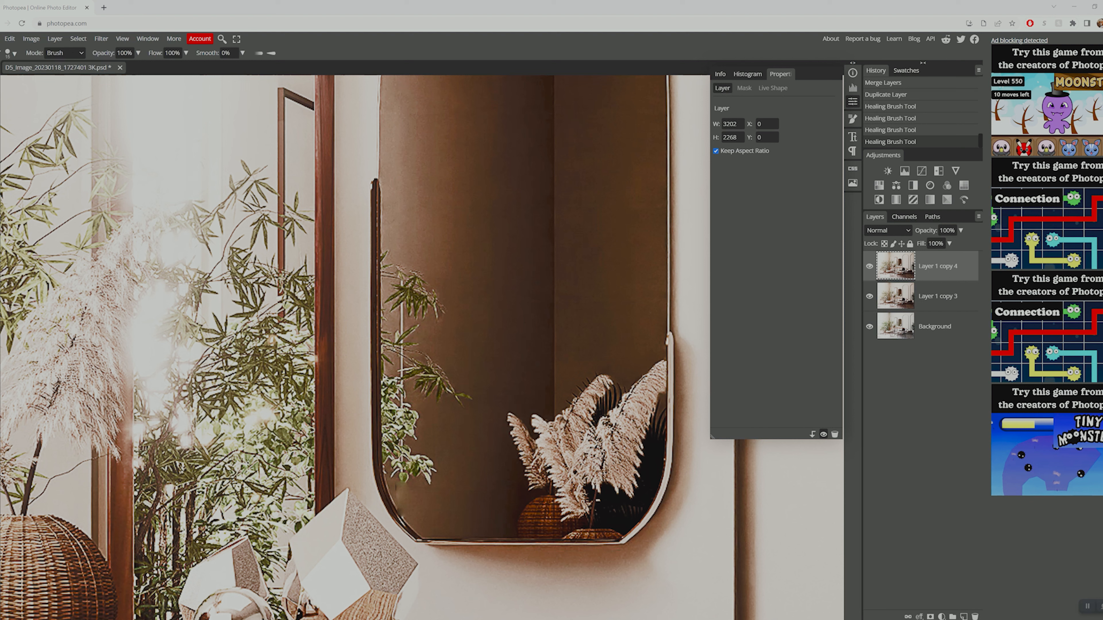
{"action": "key", "text": "s"}
{"action": "right_click", "coordinate": [1, 151]}
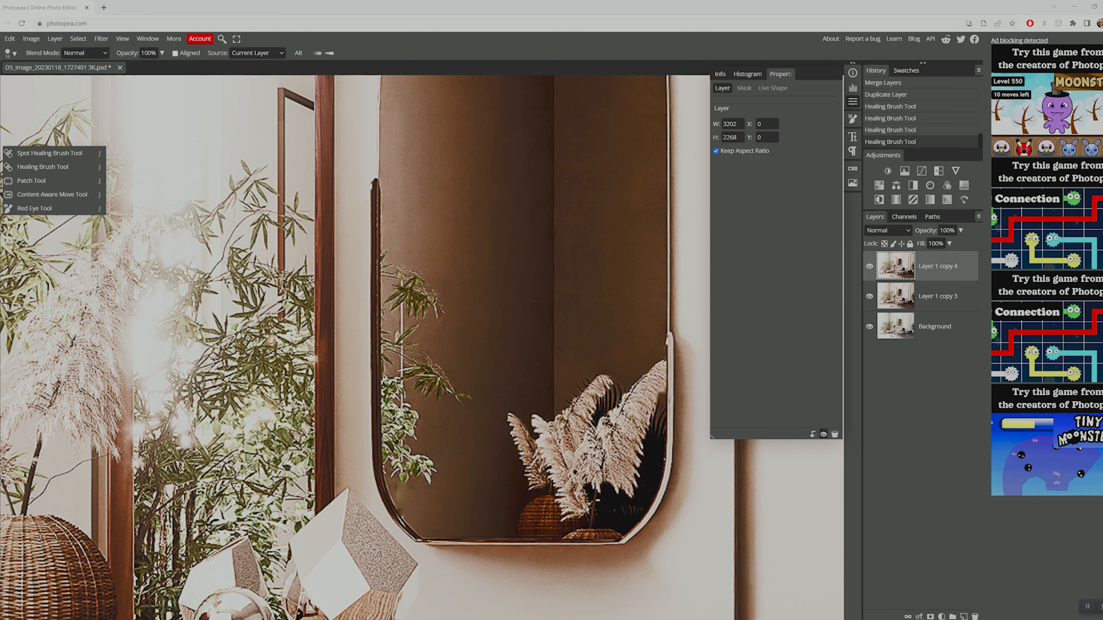
{"action": "left_click", "coordinate": [33, 167]}
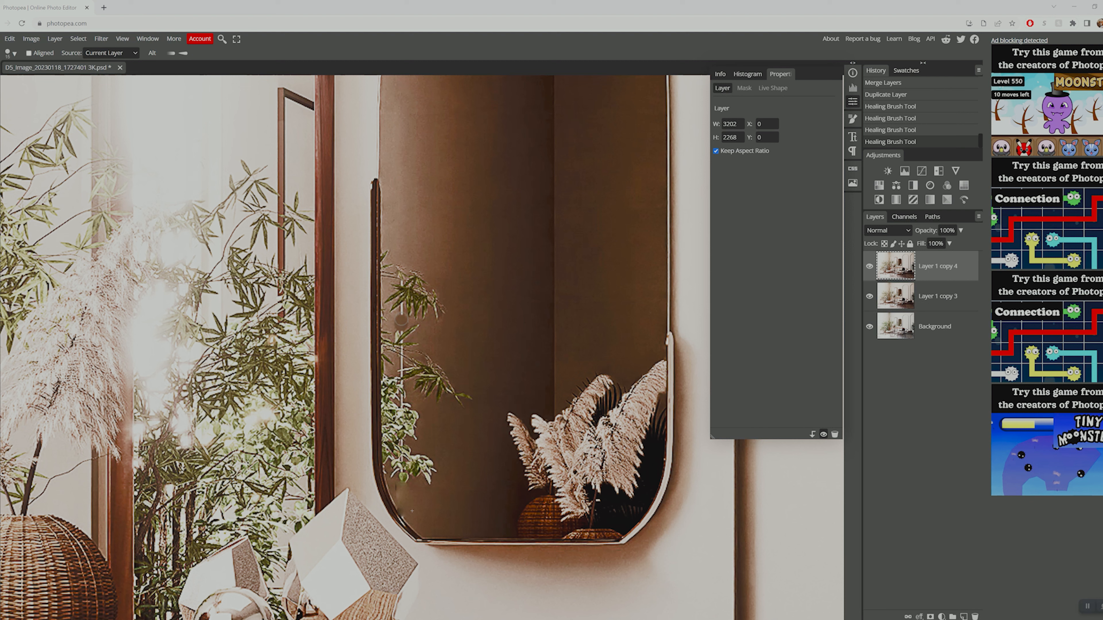
{"action": "left_click_drag", "start_coordinate": [401, 320], "coordinate": [404, 310]}
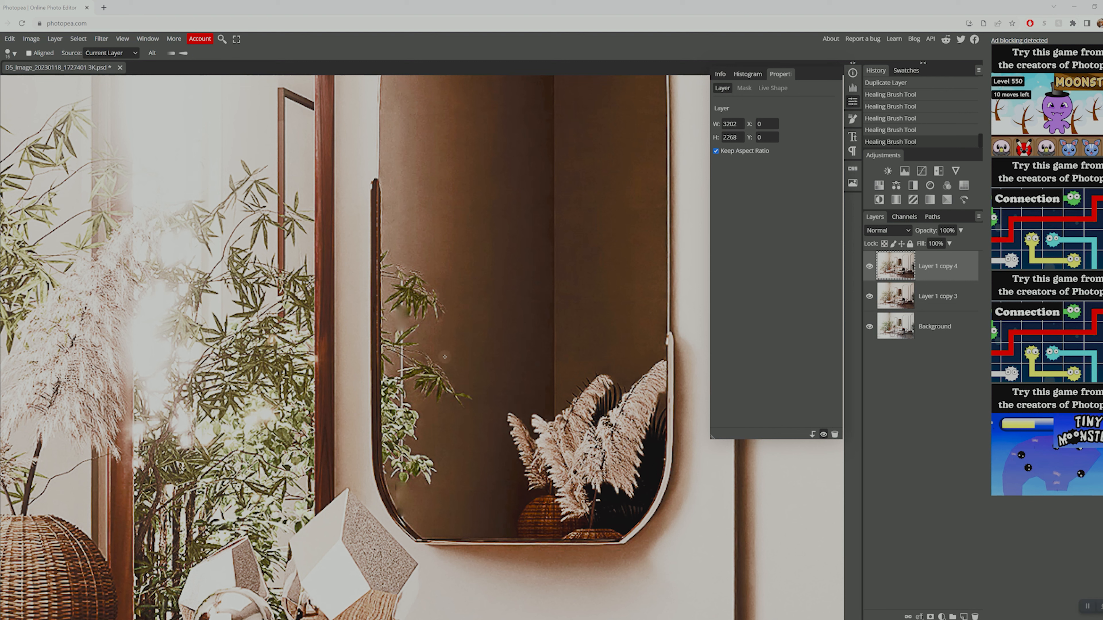
{"action": "key", "text": "ctrl+z"}
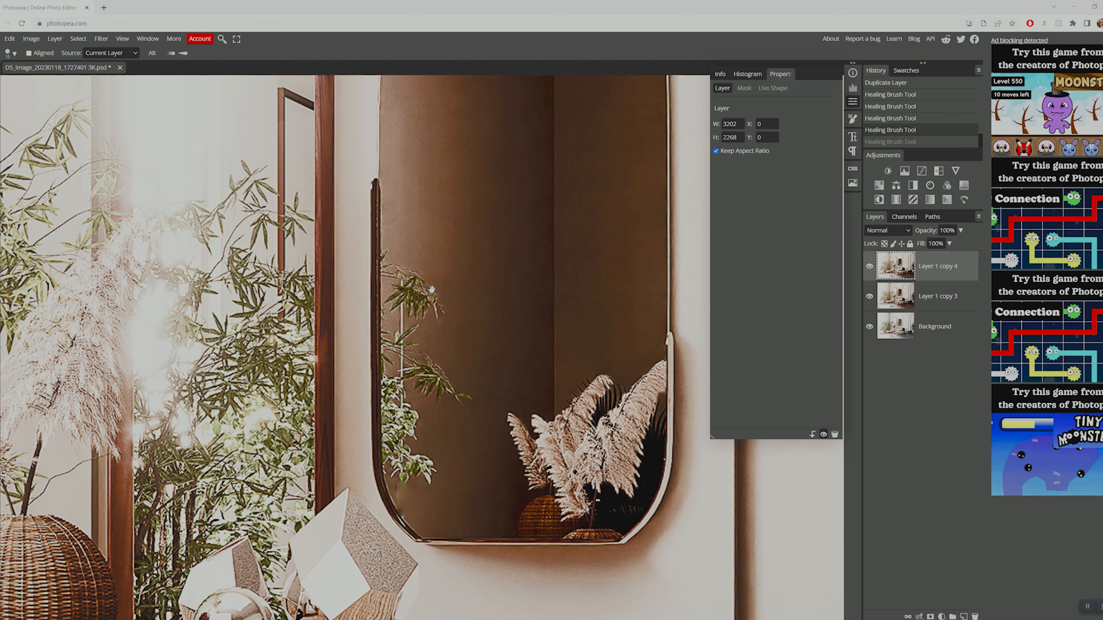
Duplicate the retouched Layer 1 copy 4
{"action": "left_click_drag", "start_coordinate": [431, 289], "coordinate": [435, 349]}
{"action": "key", "text": "z"}
{"action": "scroll", "coordinate": [436, 349], "scroll_direction": "down", "scroll_amount": 5}
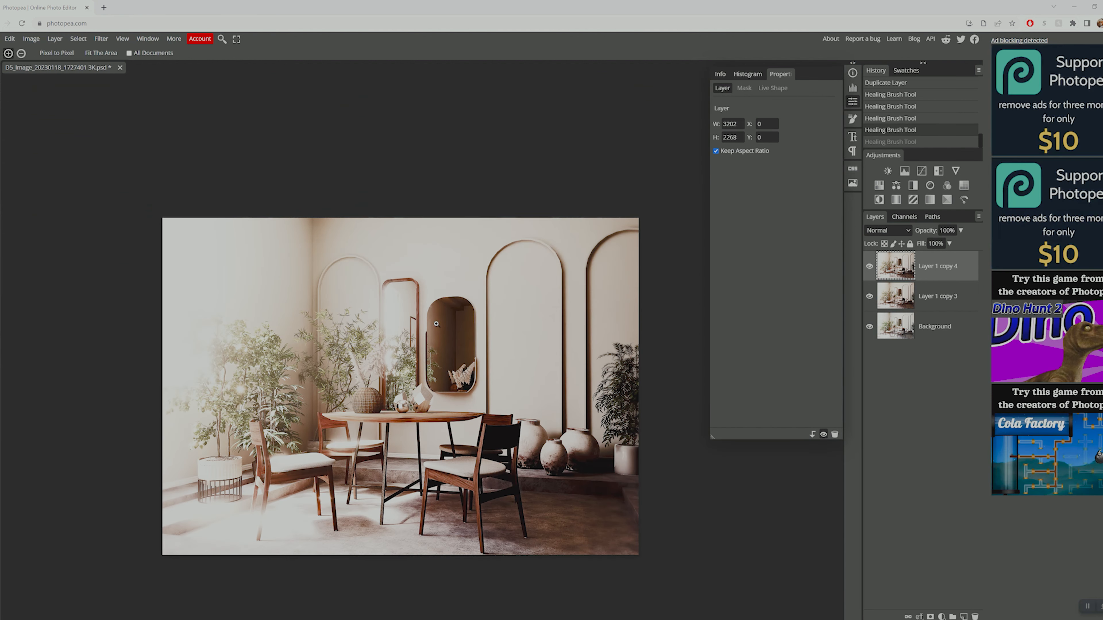
{"action": "scroll", "coordinate": [442, 314], "scroll_direction": "up", "scroll_amount": 2}
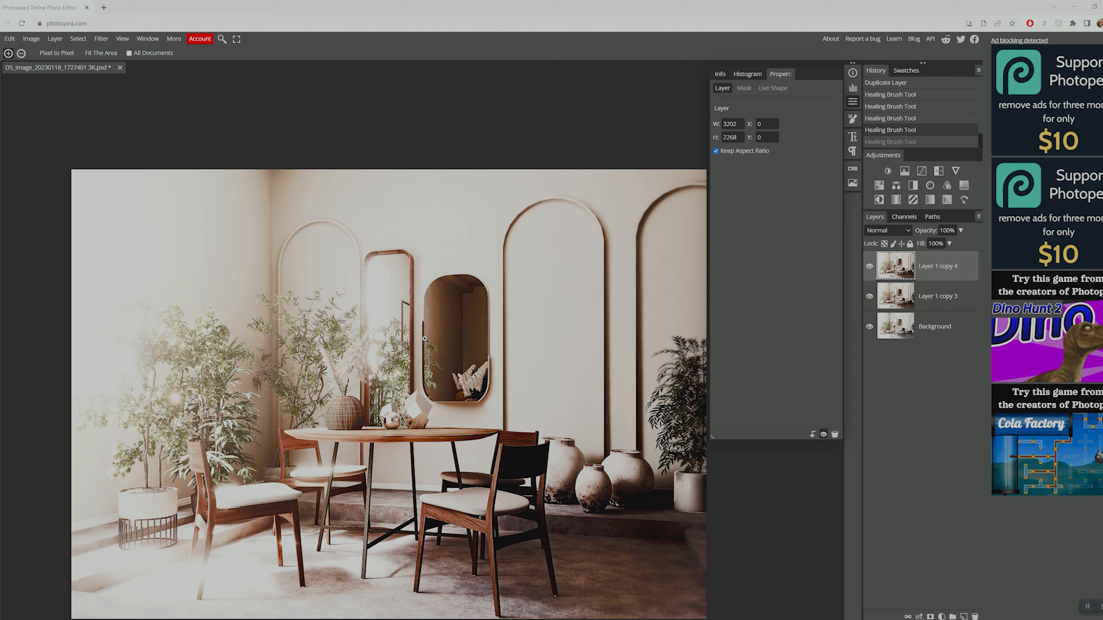
{"action": "right_click", "coordinate": [935, 265]}
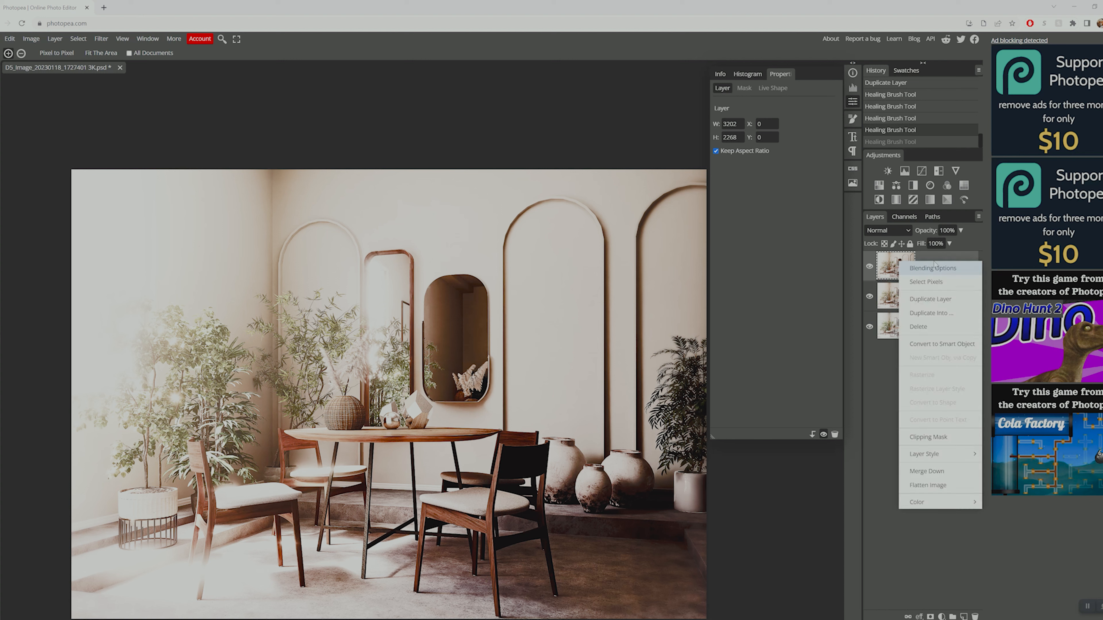
{"action": "left_click", "coordinate": [926, 300]}
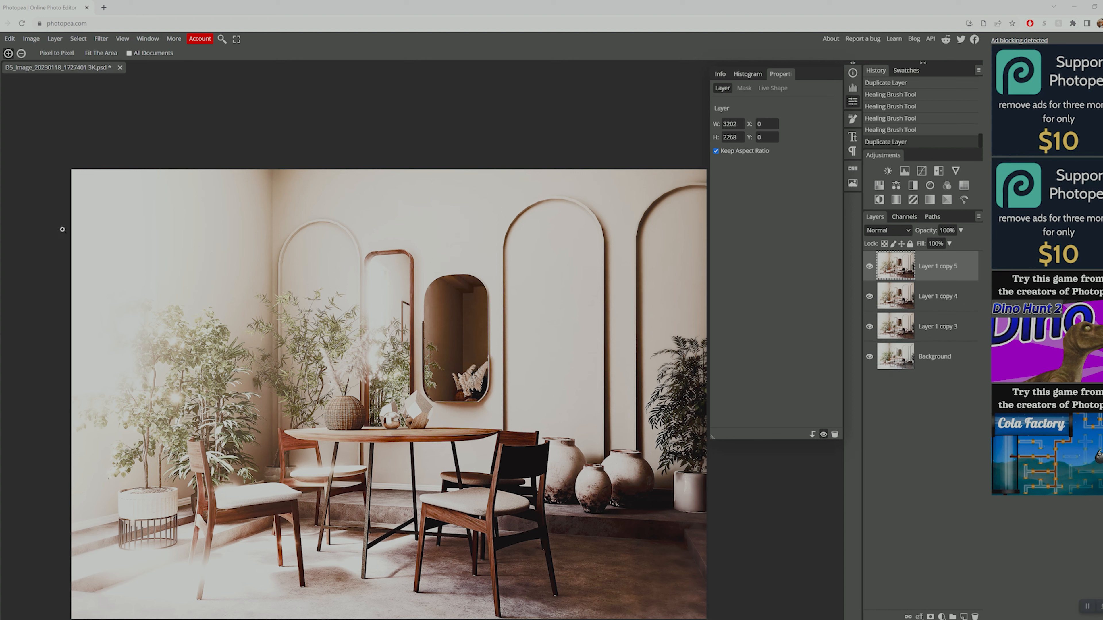
Choose the Dodge Tool, enlarge its brush and set its range to Highlights
{"action": "right_click", "coordinate": [0, 228]}
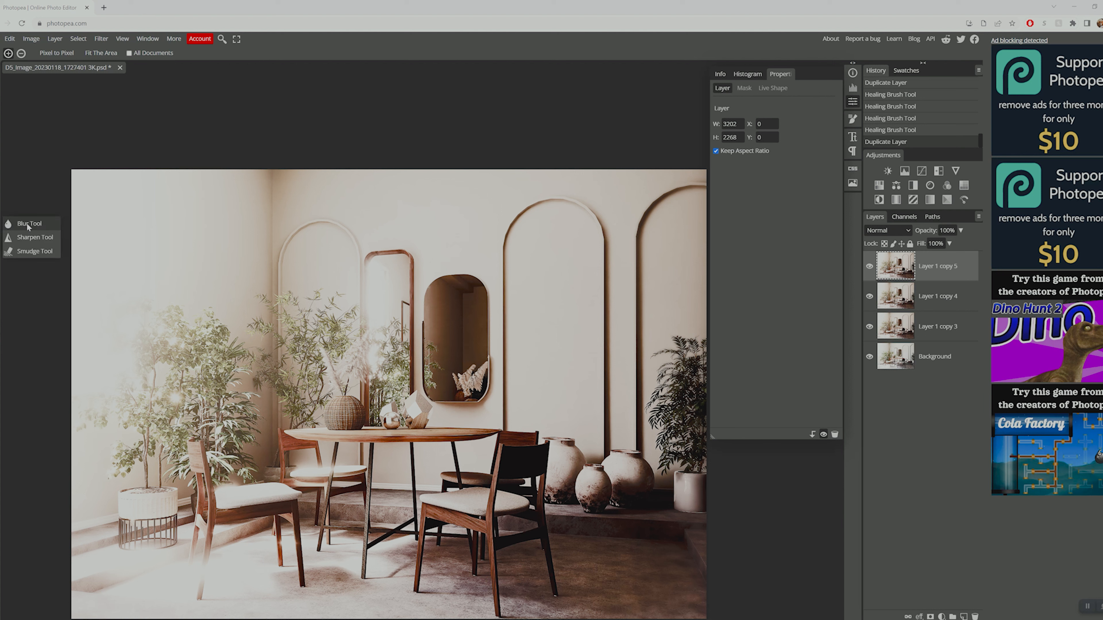
{"action": "right_click", "coordinate": [1, 243]}
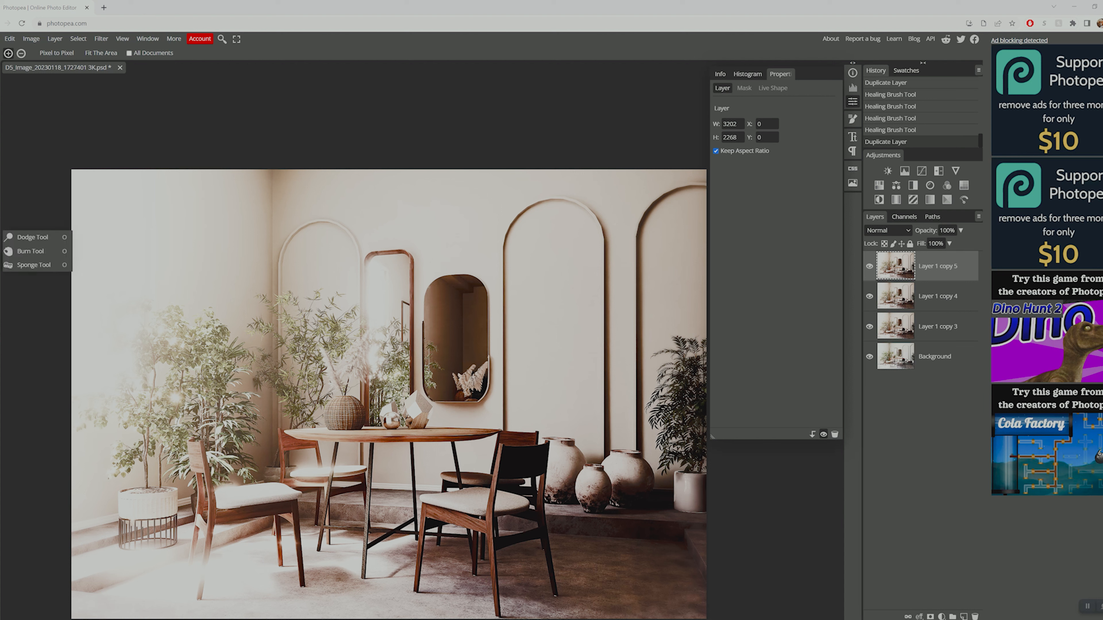
{"action": "left_click", "coordinate": [34, 240]}
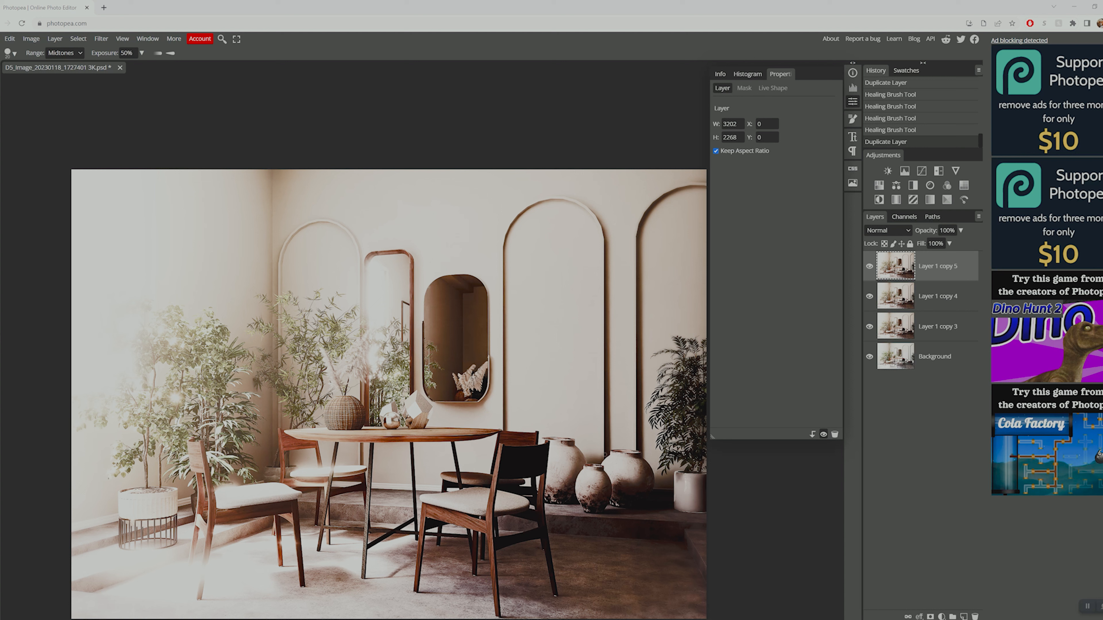
{"action": "key", "text": "bracketright"}
{"action": "key", "text": "bracketright"}
{"action": "key", "text": "bracketright"}
{"action": "key", "text": "bracketright"}
{"action": "key", "text": "bracketright"}
{"action": "left_click", "coordinate": [61, 53]}
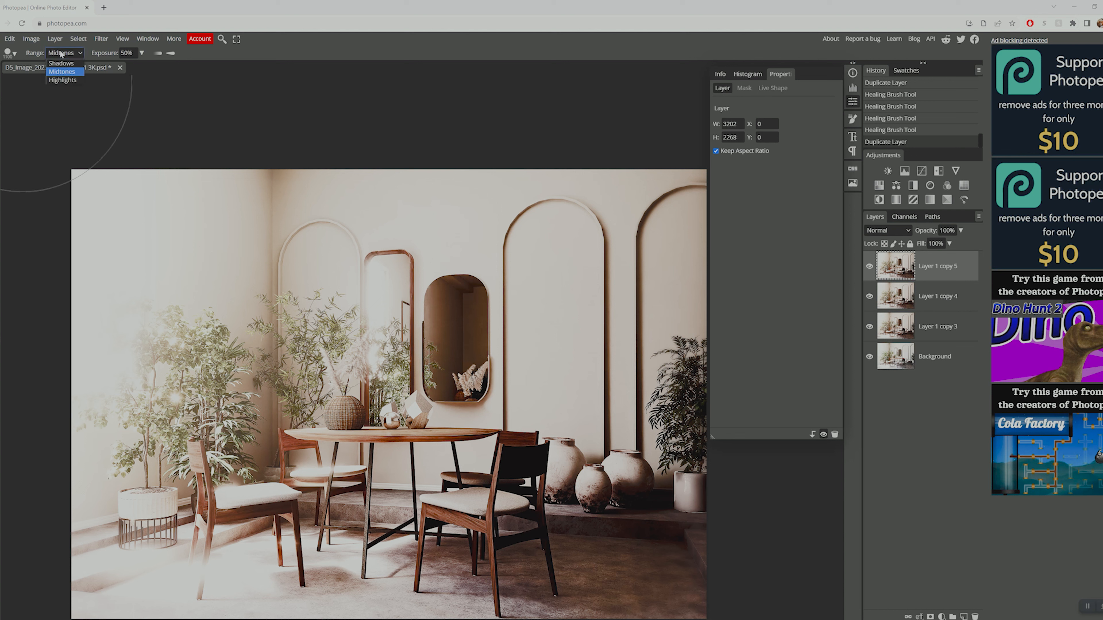
{"action": "left_click", "coordinate": [62, 80]}
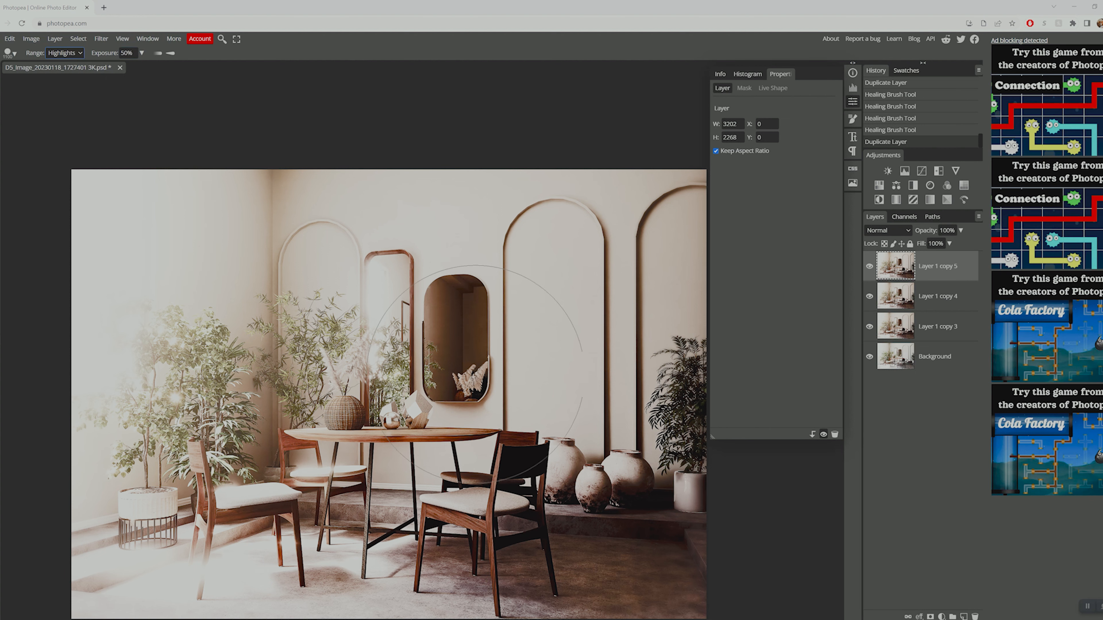
Try dodging the rightmost stone vase with a smaller hard-edged brush at 50% exposure, and undo the stroke
{"action": "key", "text": "bracketleft"}
{"action": "key", "text": "bracketleft"}
{"action": "key", "text": "bracketleft"}
{"action": "key", "text": "bracketleft"}
{"action": "key", "text": "bracketleft"}
{"action": "key", "text": "bracketleft"}
{"action": "key", "text": "bracketleft"}
{"action": "key", "text": "bracketleft"}
{"action": "key", "text": "z"}
{"action": "left_click", "coordinate": [618, 472]}
{"action": "left_click", "coordinate": [635, 476]}
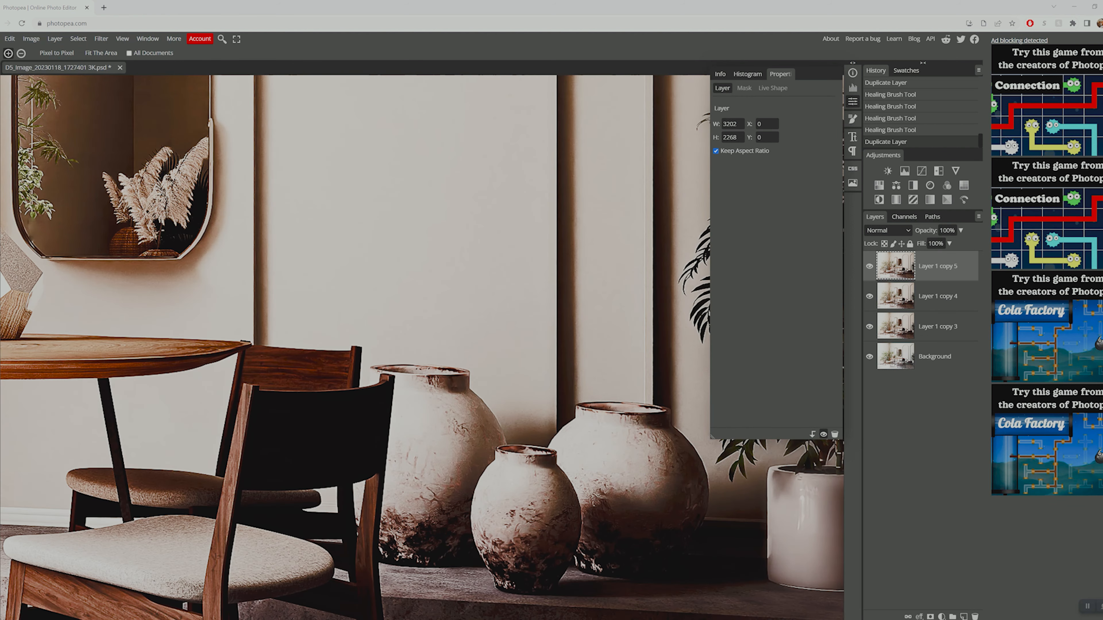
{"action": "key", "text": "o"}
{"action": "left_click_drag", "start_coordinate": [538, 426], "coordinate": [337, 329]}
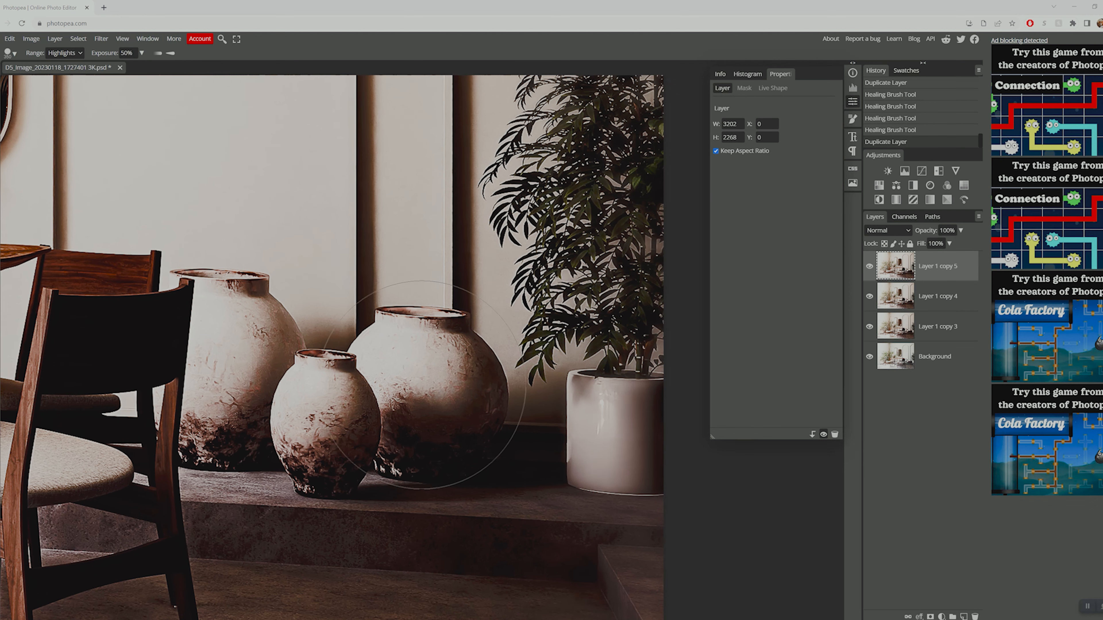
{"action": "left_click", "coordinate": [430, 391]}
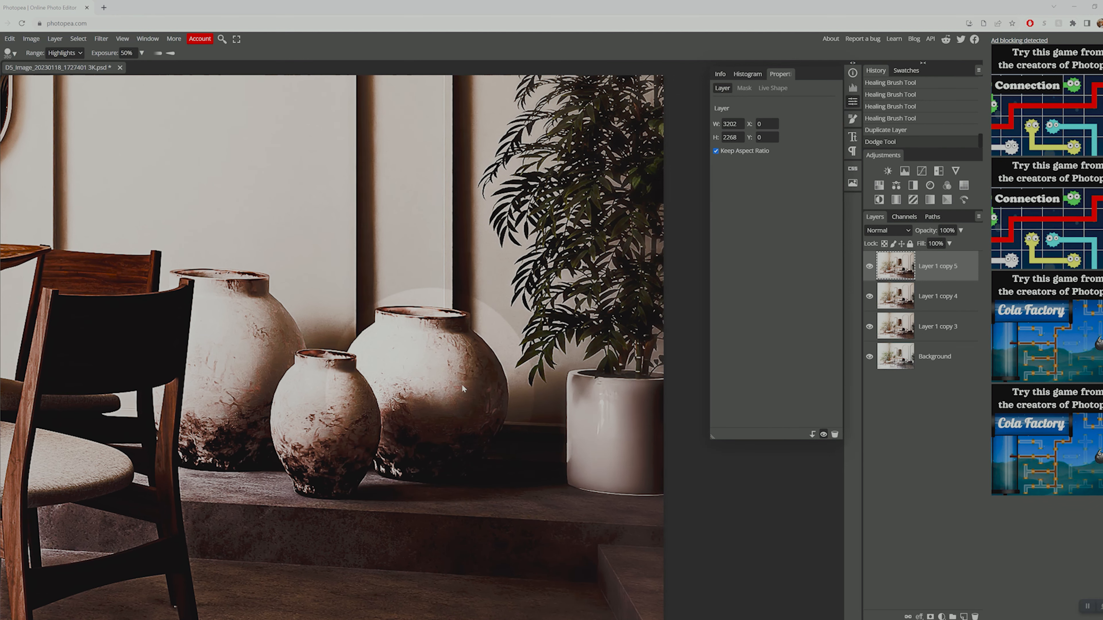
{"action": "key", "text": "ctrl+z"}
Switch the Dodge Tool to a soft round brush and brighten the highlights on the stone vases and the white plant pot
{"action": "key", "text": "z"}
{"action": "left_click", "coordinate": [437, 374], "text": "alt"}
{"action": "left_click", "coordinate": [437, 374], "text": "alt"}
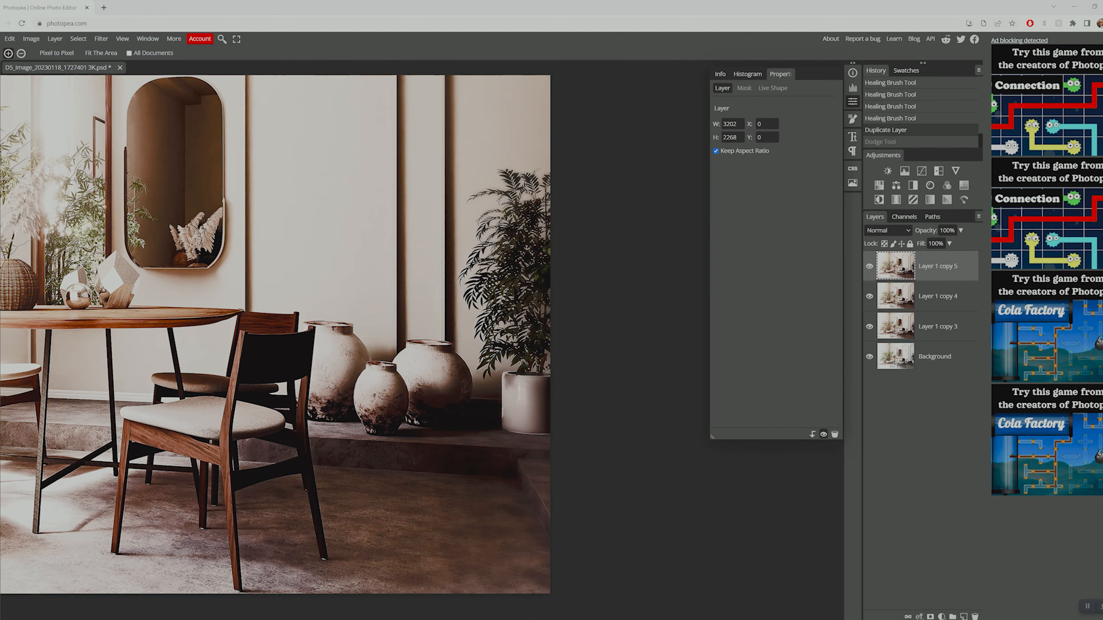
{"action": "key", "text": "o"}
{"action": "left_click", "coordinate": [11, 53]}
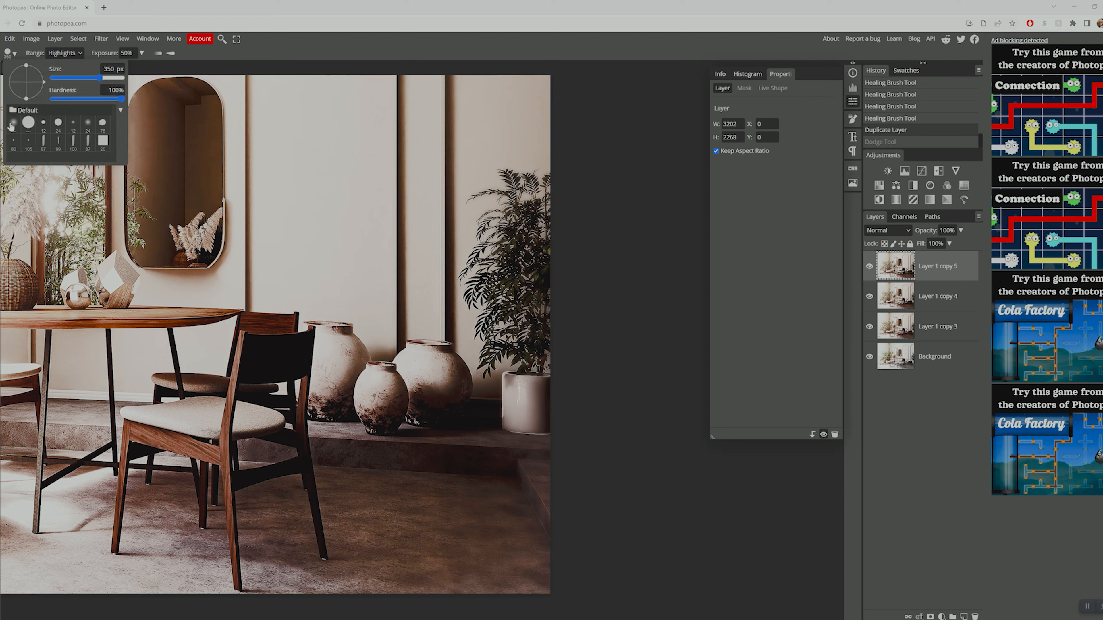
{"action": "left_click", "coordinate": [13, 126]}
{"action": "left_click_drag", "start_coordinate": [431, 383], "coordinate": [379, 396]}
{"action": "left_click", "coordinate": [435, 389]}
{"action": "left_click", "coordinate": [339, 366]}
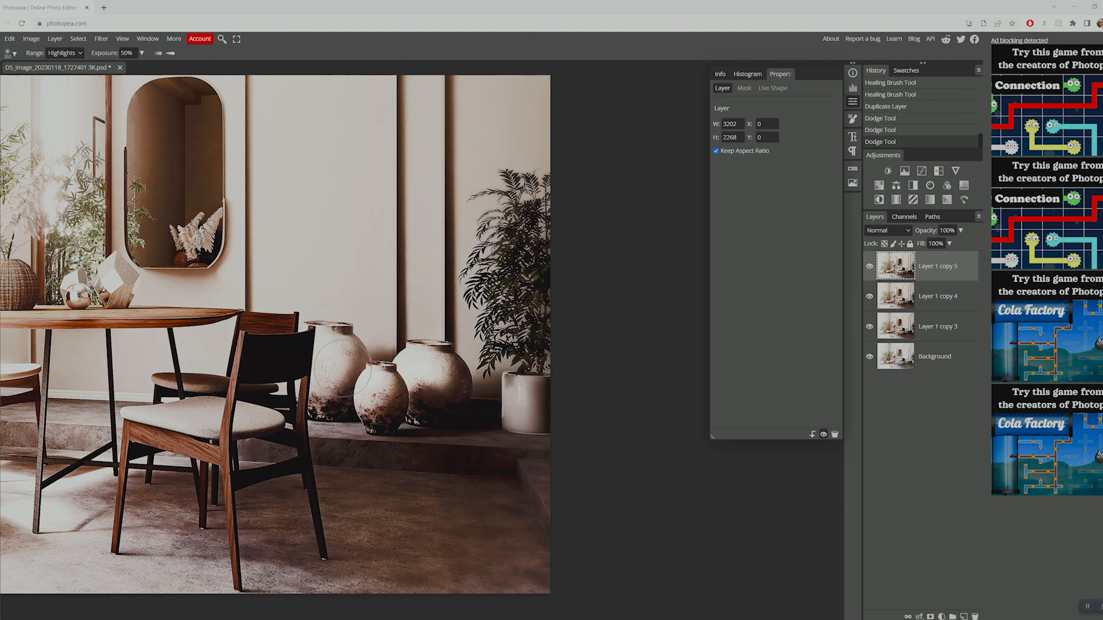
{"action": "left_click_drag", "start_coordinate": [528, 412], "coordinate": [516, 394]}
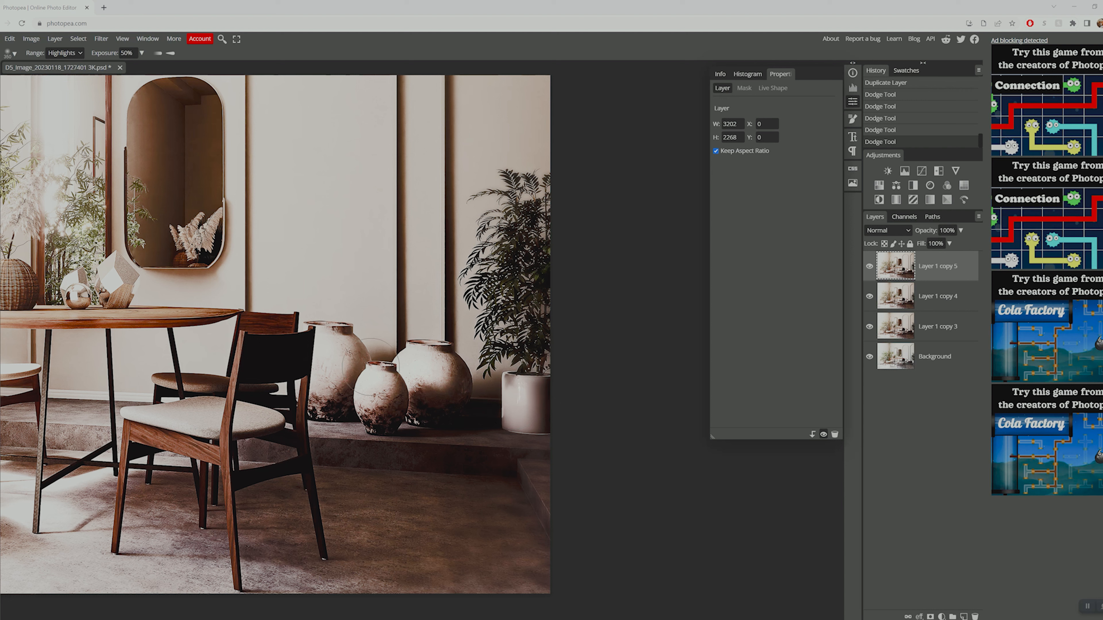
{"action": "left_click", "coordinate": [339, 358]}
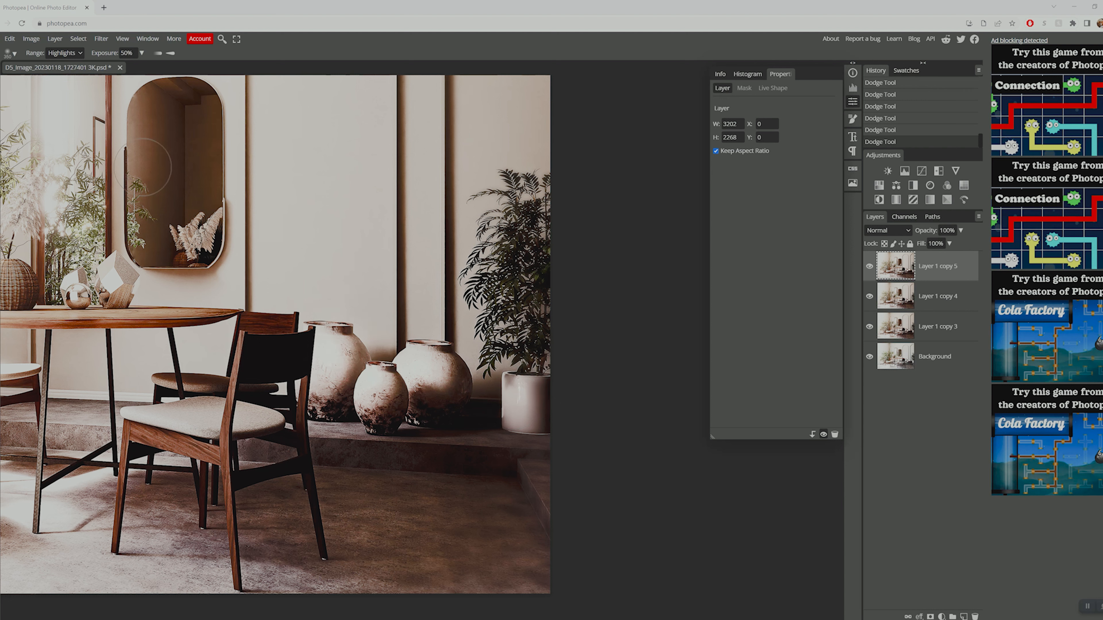
Set the Dodge Tool's range to Midtones
{"action": "left_click", "coordinate": [70, 53]}
{"action": "left_click", "coordinate": [73, 72]}
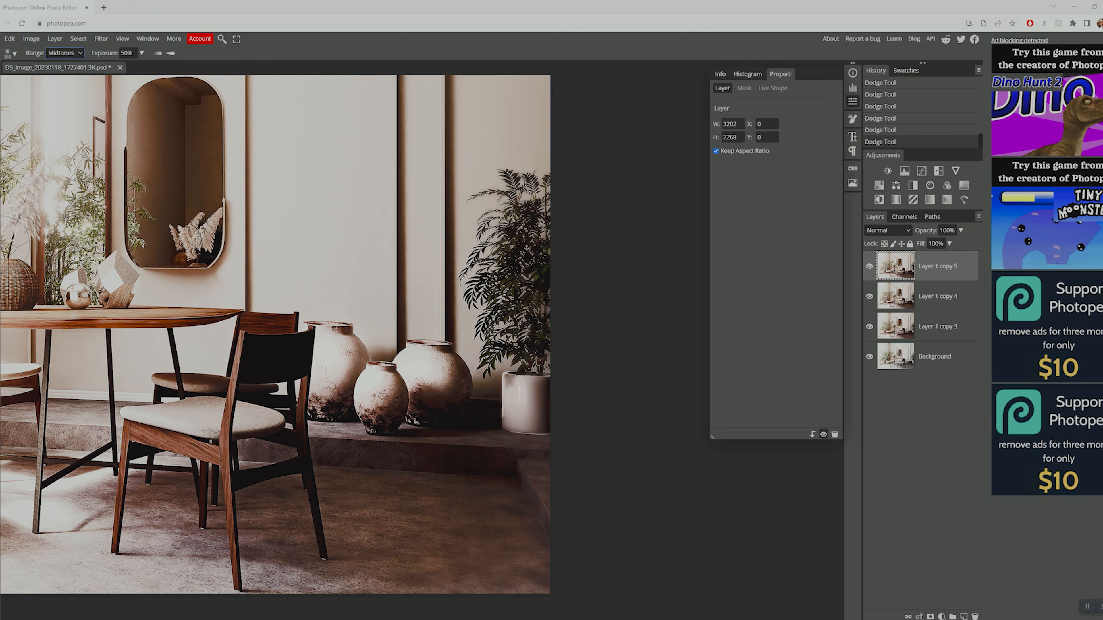
{"action": "left_click", "coordinate": [2, 238]}
{"action": "left_click", "coordinate": [14, 239]}
Examine the dodged render up close around the dining table and its geometric ornaments, and as a whole
{"action": "left_click_drag", "start_coordinate": [298, 396], "coordinate": [509, 443]}
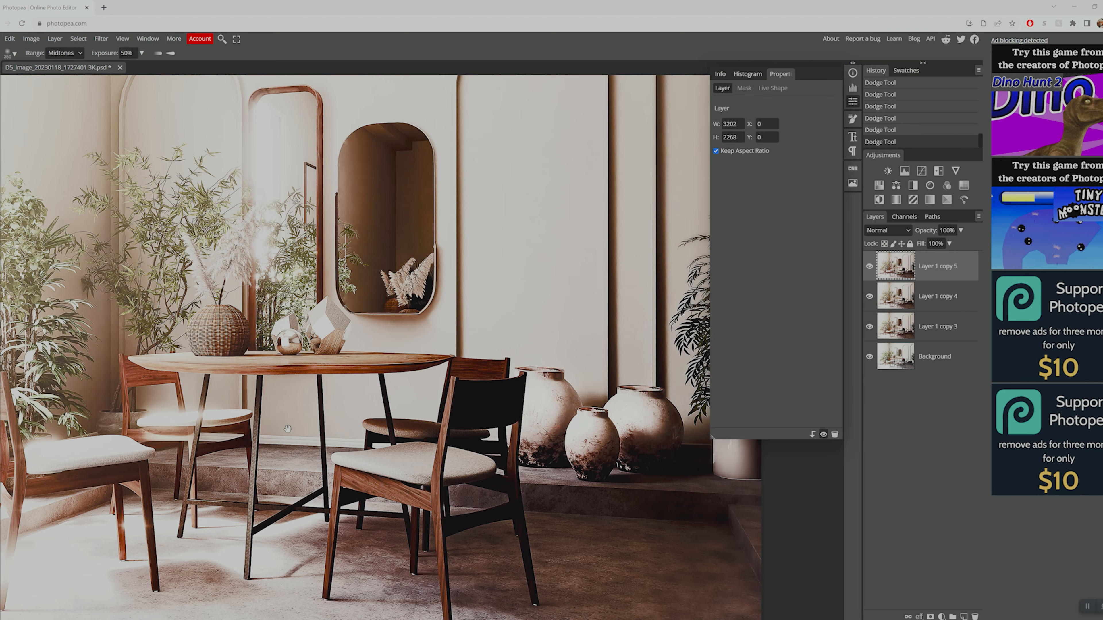
{"action": "left_click_drag", "start_coordinate": [574, 415], "coordinate": [411, 378]}
{"action": "key", "text": "z"}
{"action": "left_click", "coordinate": [413, 375]}
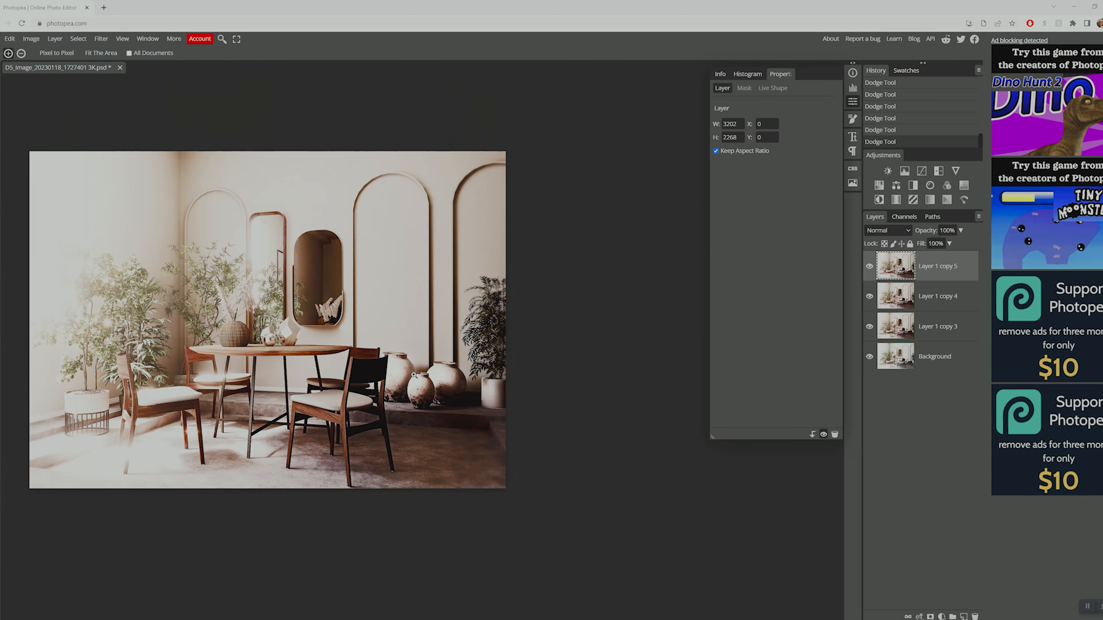
{"action": "left_click", "coordinate": [261, 306]}
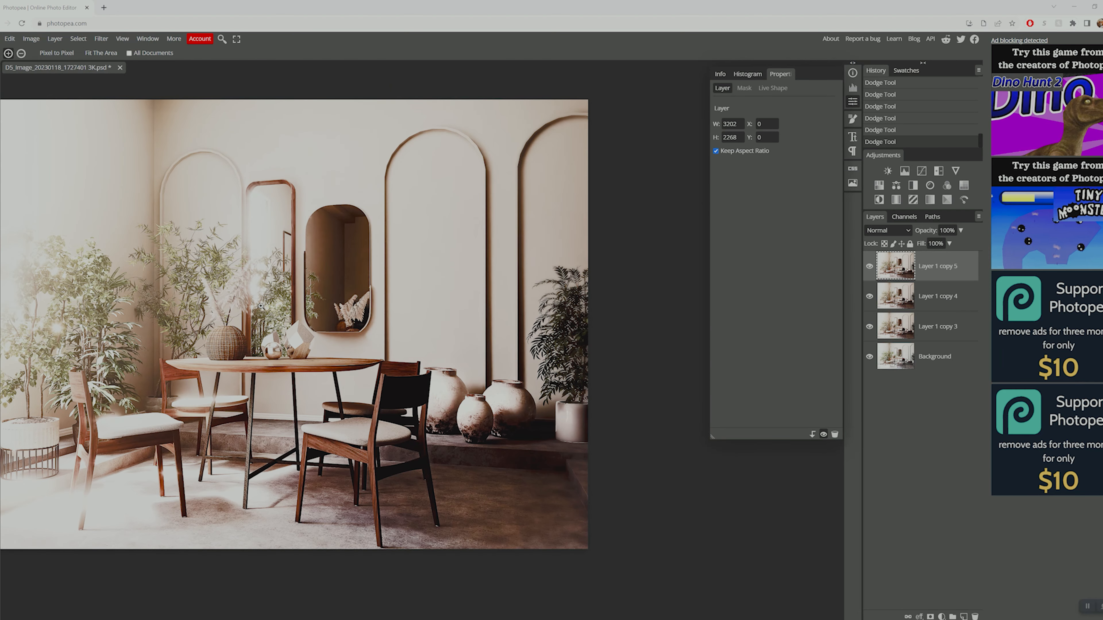
{"action": "left_click", "coordinate": [294, 342]}
{"action": "left_click", "coordinate": [304, 341]}
{"action": "left_click", "coordinate": [306, 340]}
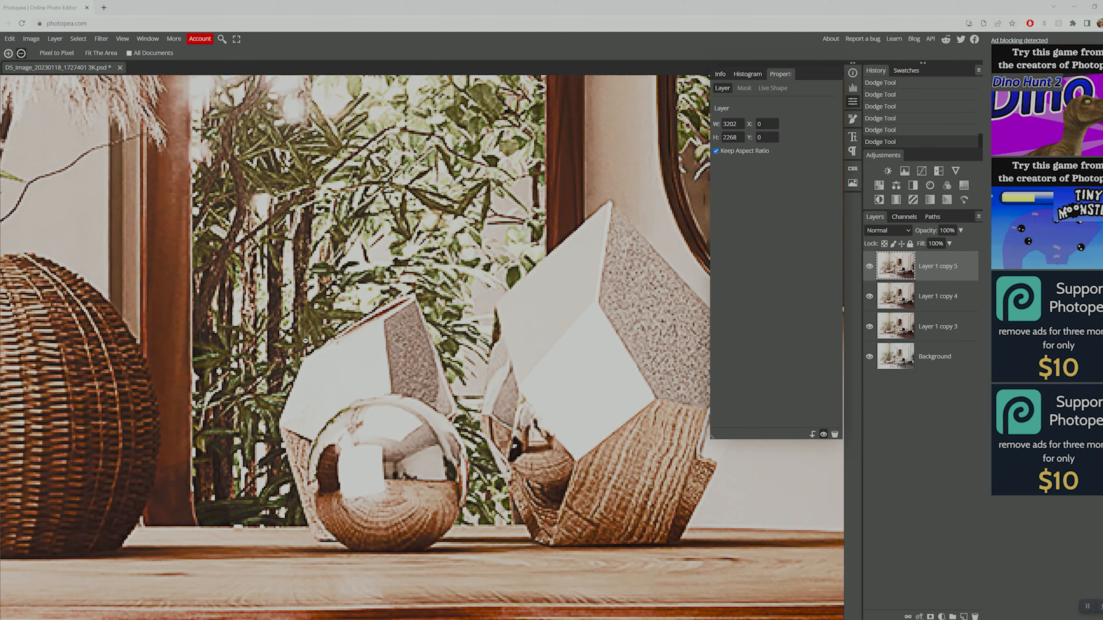
{"action": "left_click", "coordinate": [305, 340], "text": "alt"}
{"action": "left_click", "coordinate": [305, 341], "text": "alt"}
{"action": "left_click", "coordinate": [309, 341], "text": "alt"}
{"action": "left_click", "coordinate": [330, 342], "text": "alt"}
{"action": "left_click", "coordinate": [329, 342], "text": "alt"}
{"action": "left_click", "coordinate": [330, 342], "text": "alt"}
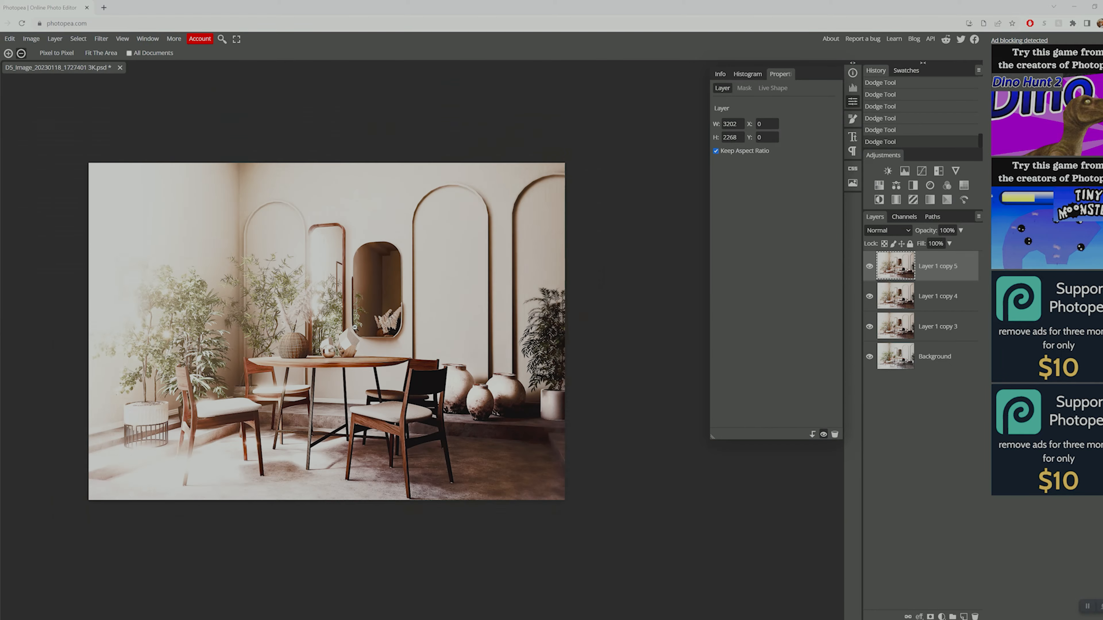
Merge the layers Layer 1 copy 3, Layer 1 copy 4 and Layer 1 copy 5 into one layer
{"action": "left_click", "coordinate": [929, 321], "text": "shift"}
{"action": "right_click", "coordinate": [936, 271]}
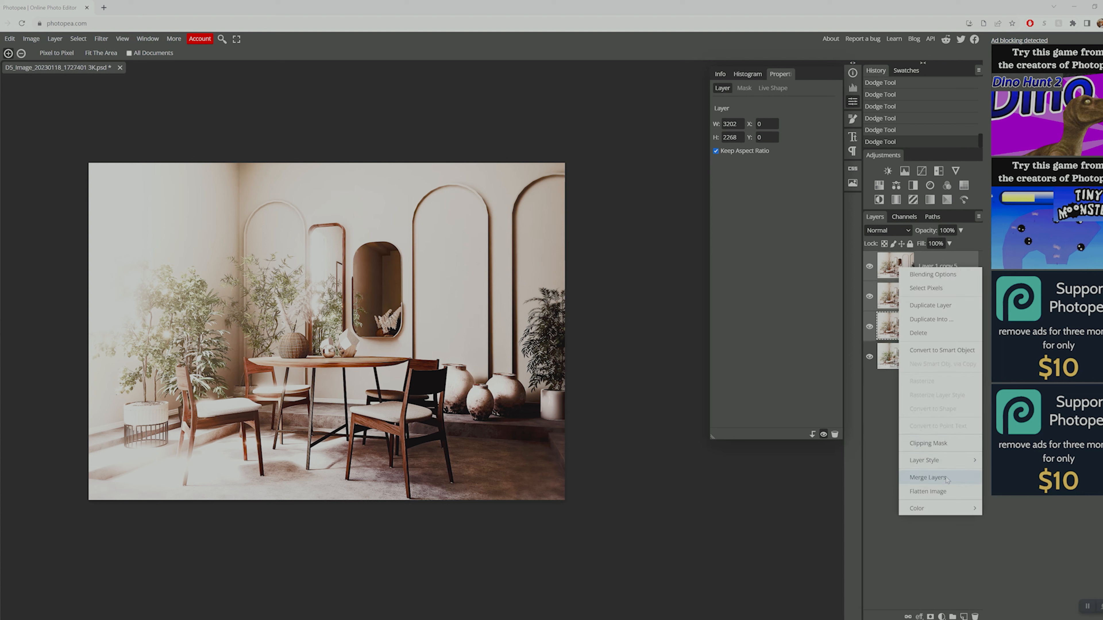
{"action": "left_click", "coordinate": [928, 477]}
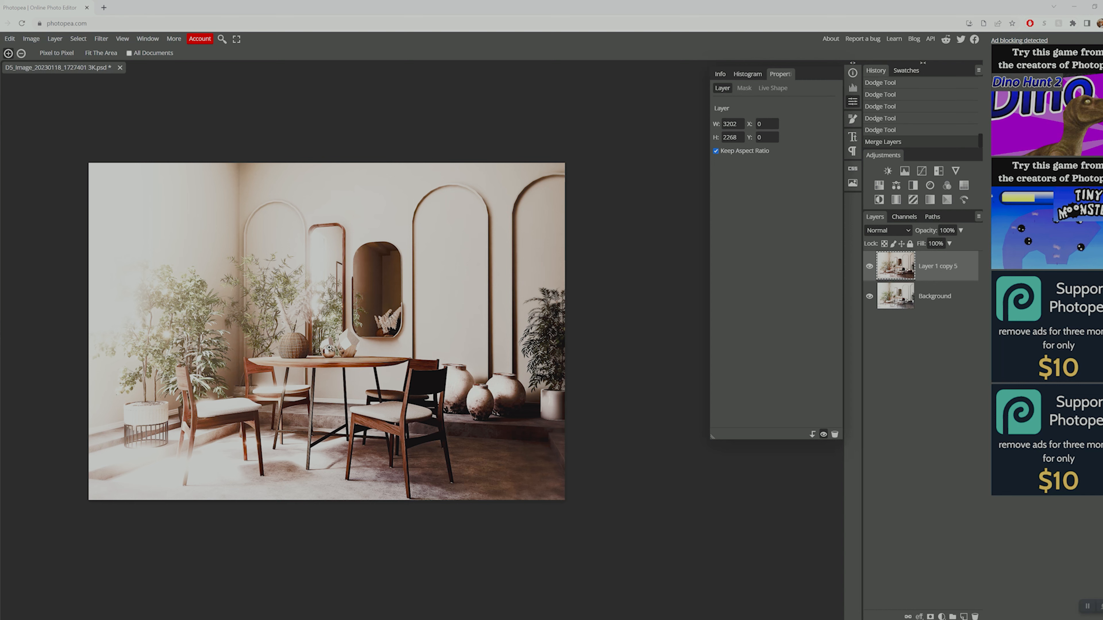
Compare the edited render with the original Background by repeatedly hiding and showing the merged layer
{"action": "scroll", "coordinate": [331, 348], "scroll_direction": "up", "scroll_amount": 2}
{"action": "left_click_drag", "start_coordinate": [330, 347], "coordinate": [350, 347]}
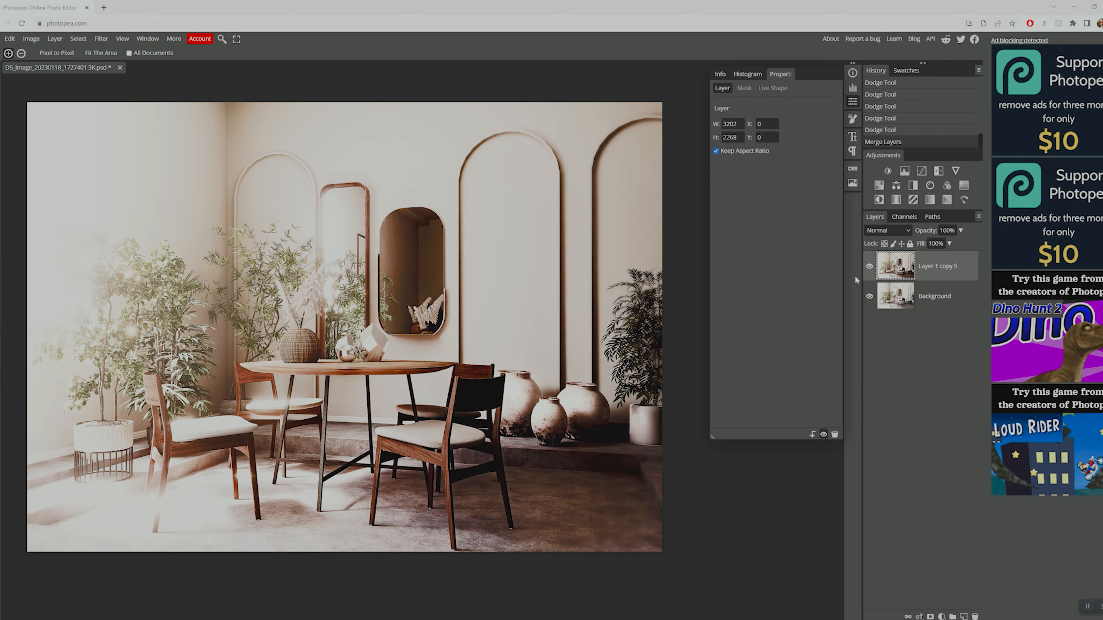
{"action": "left_click", "coordinate": [870, 266]}
{"action": "left_click", "coordinate": [869, 267]}
{"action": "left_click", "coordinate": [870, 267]}
{"action": "left_click", "coordinate": [869, 267]}
{"action": "left_click", "coordinate": [869, 267]}
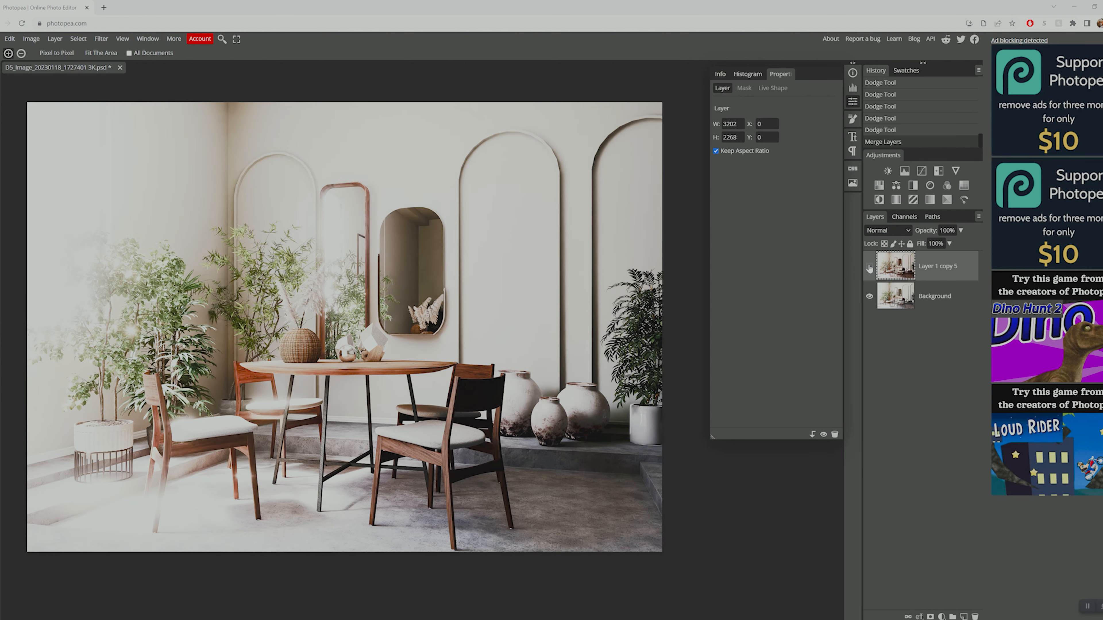
{"action": "left_click", "coordinate": [870, 268]}
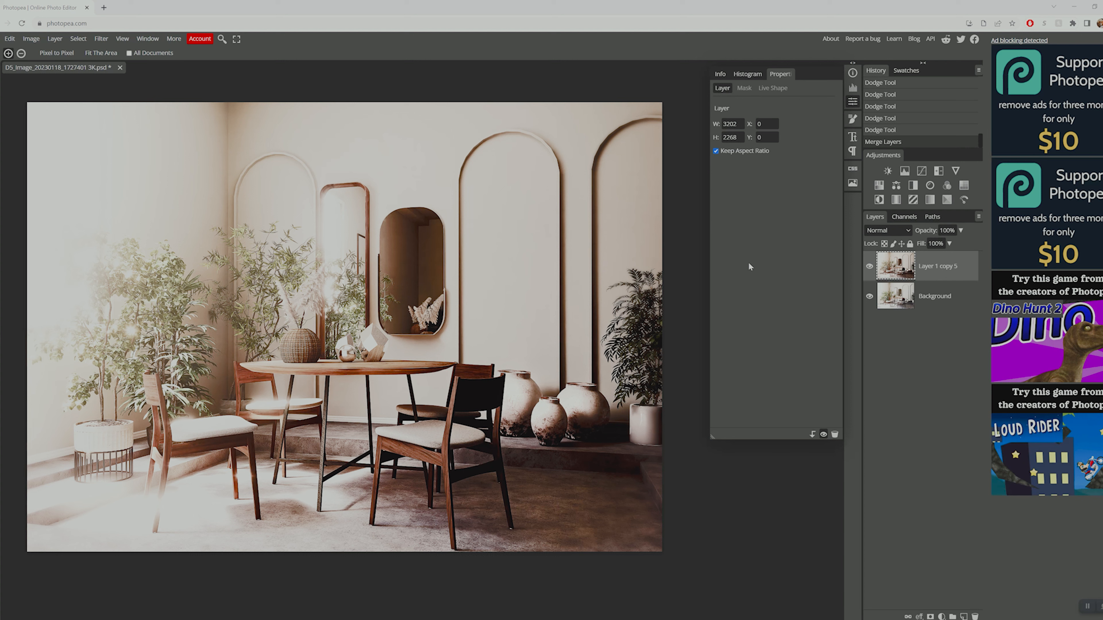
{"action": "left_click", "coordinate": [869, 266]}
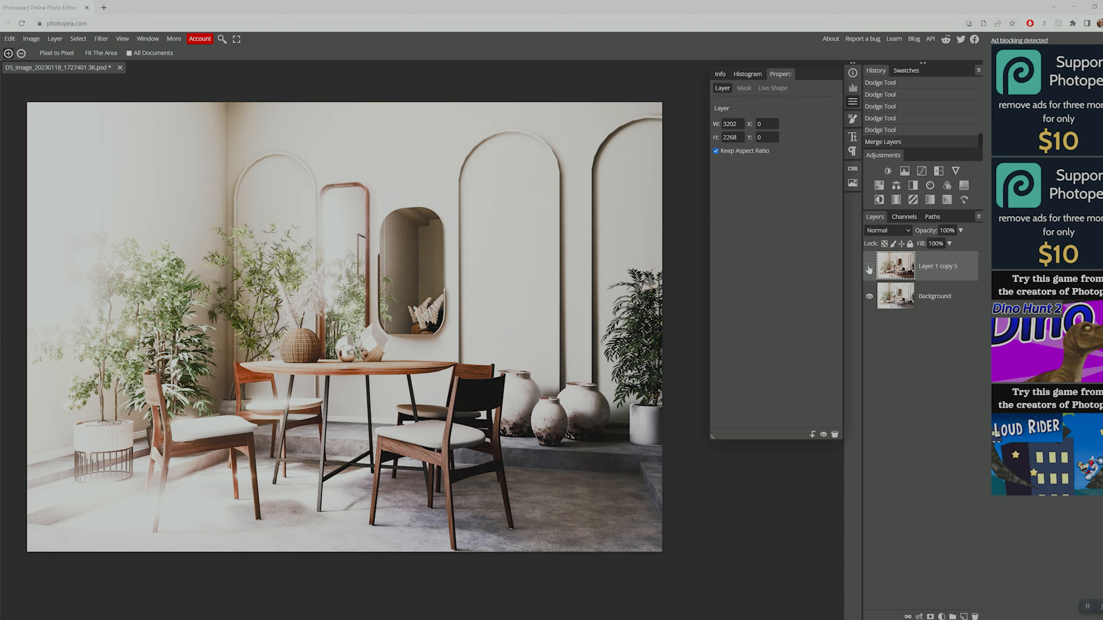
{"action": "left_click", "coordinate": [869, 268]}
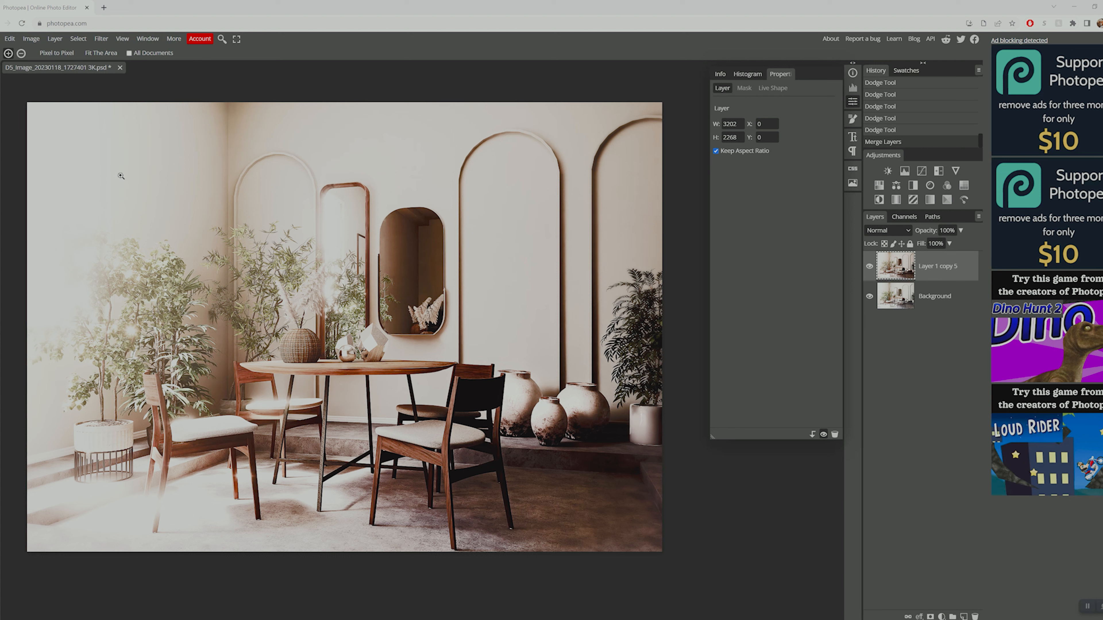
Browse the Plugins gallery and the Templates gallery, and return to the render
{"action": "left_click", "coordinate": [148, 39]}
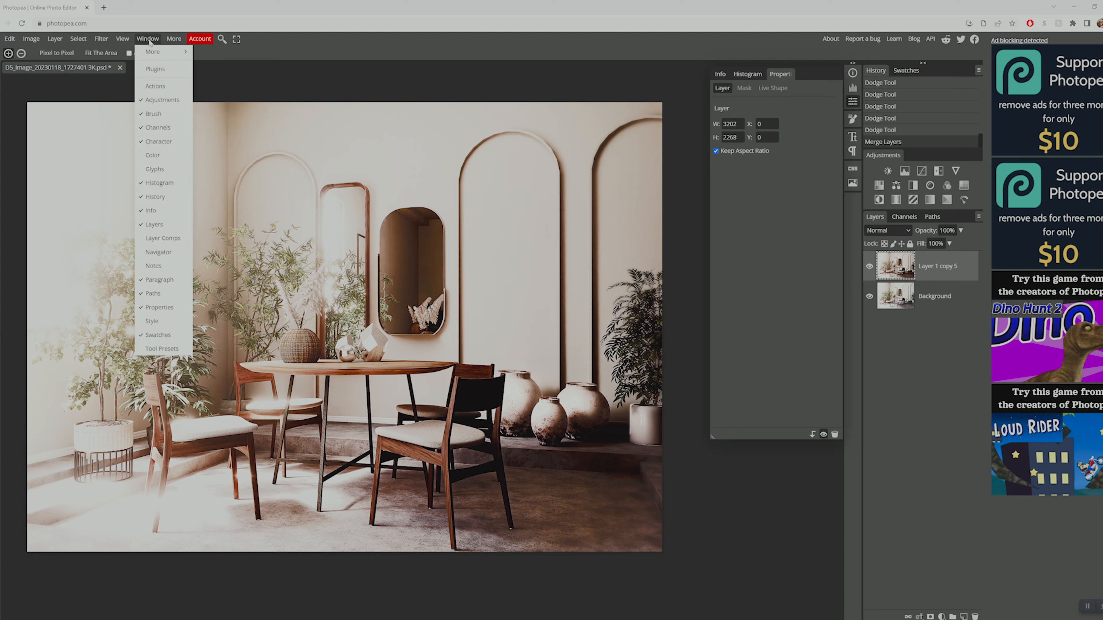
{"action": "left_click", "coordinate": [153, 67]}
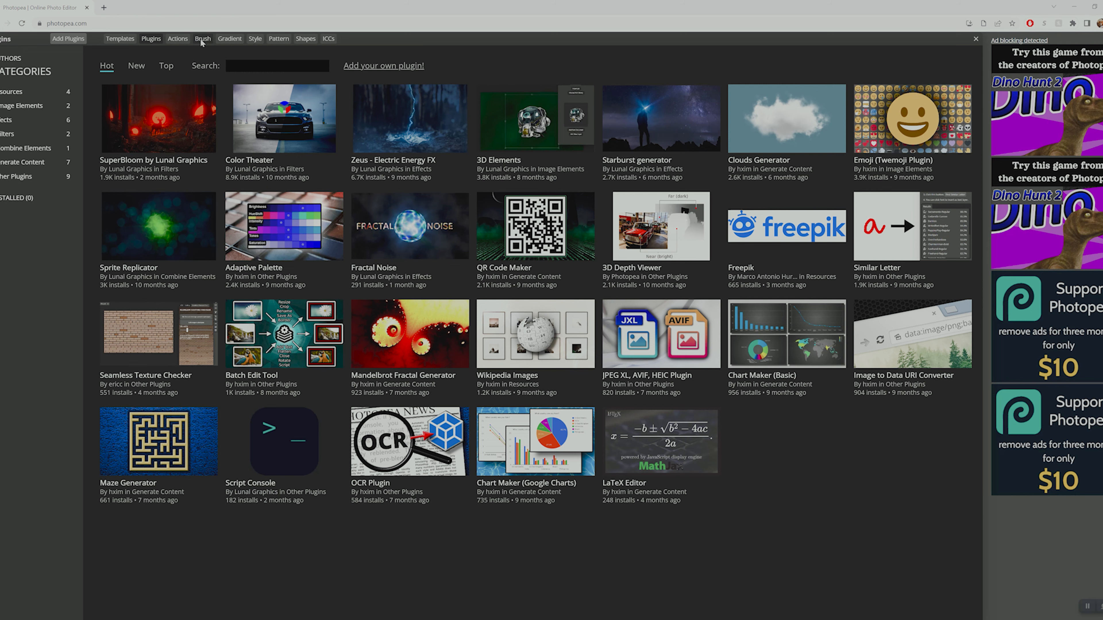
{"action": "left_click", "coordinate": [120, 38]}
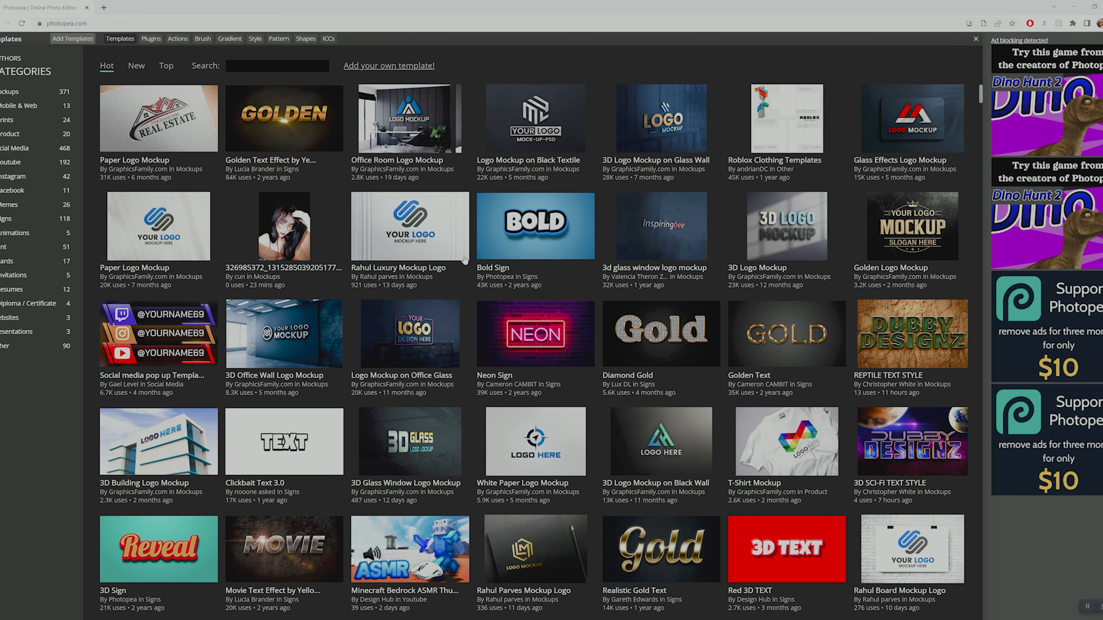
{"action": "scroll", "coordinate": [463, 262], "scroll_direction": "down", "scroll_amount": 10}
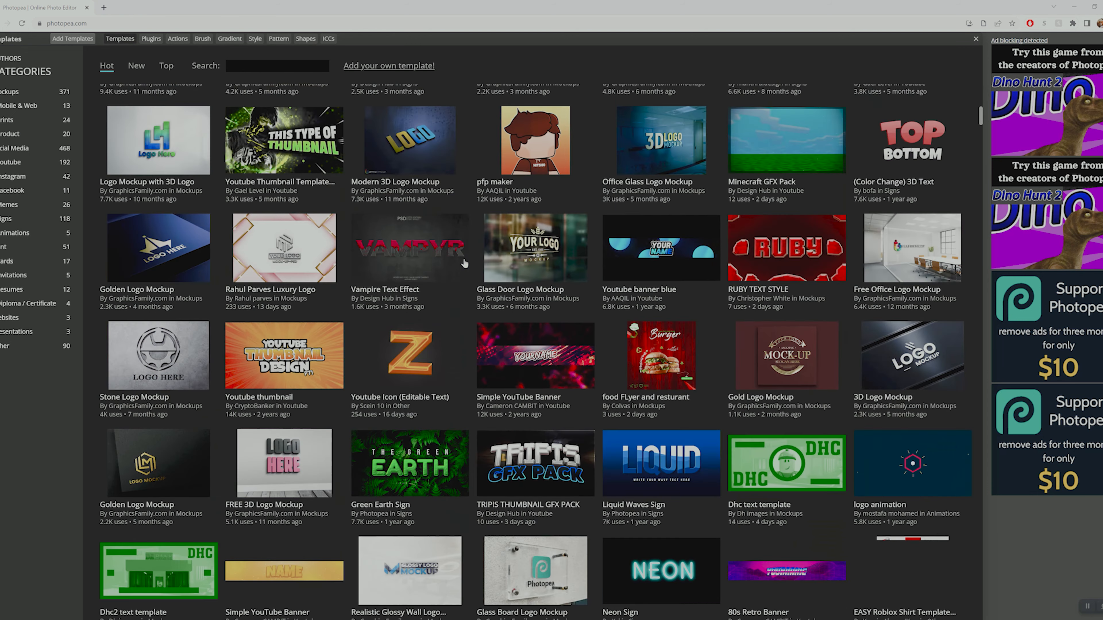
{"action": "scroll", "coordinate": [447, 262], "scroll_direction": "up", "scroll_amount": 10}
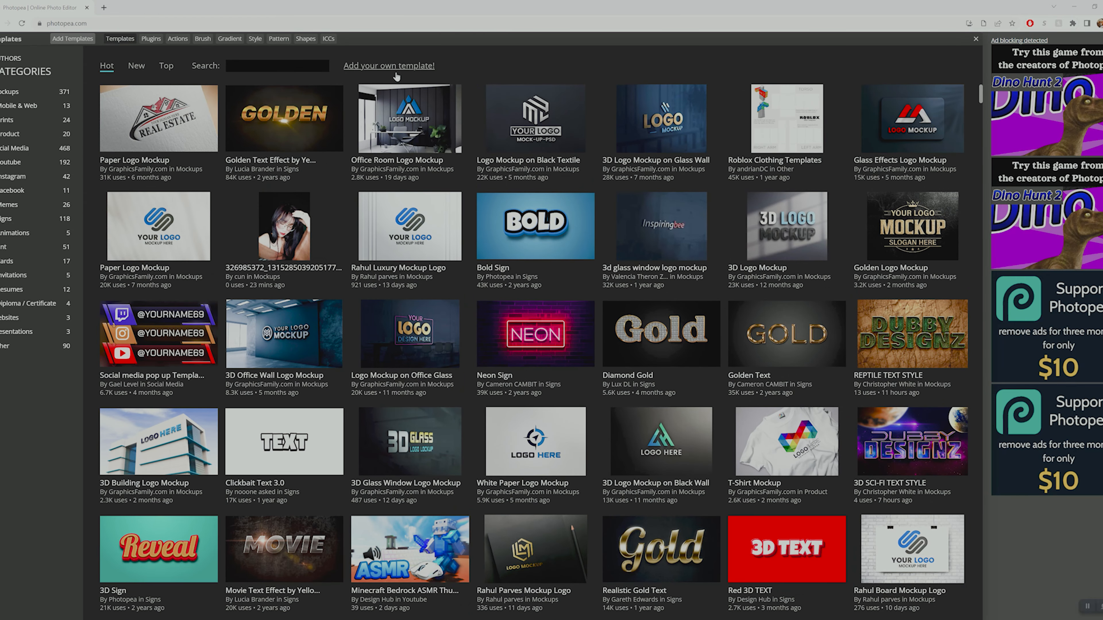
{"action": "left_click", "coordinate": [973, 42]}
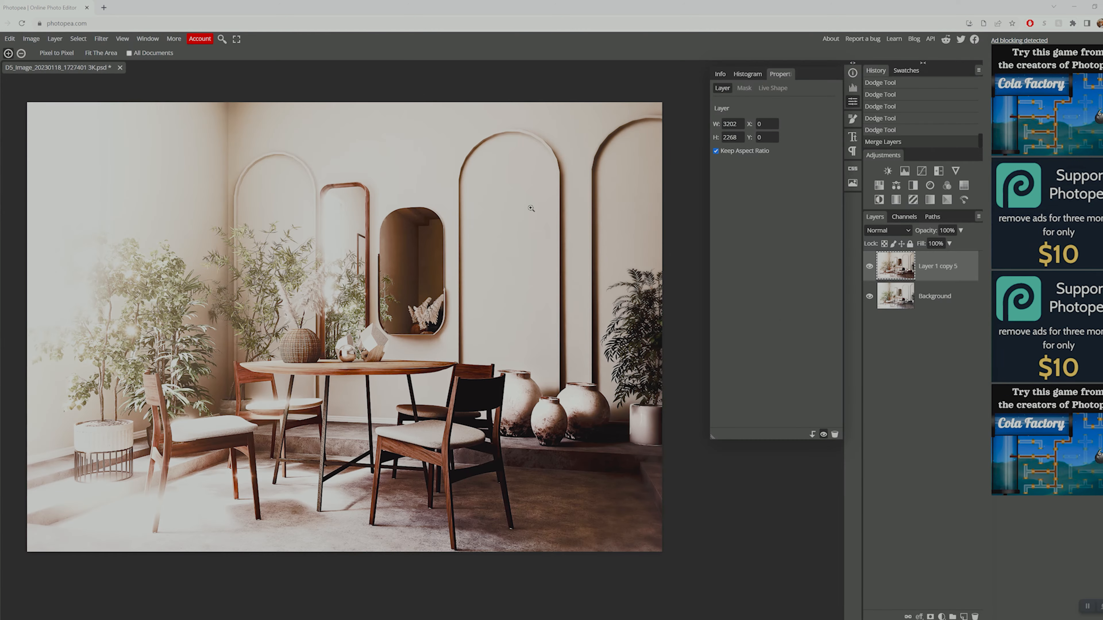